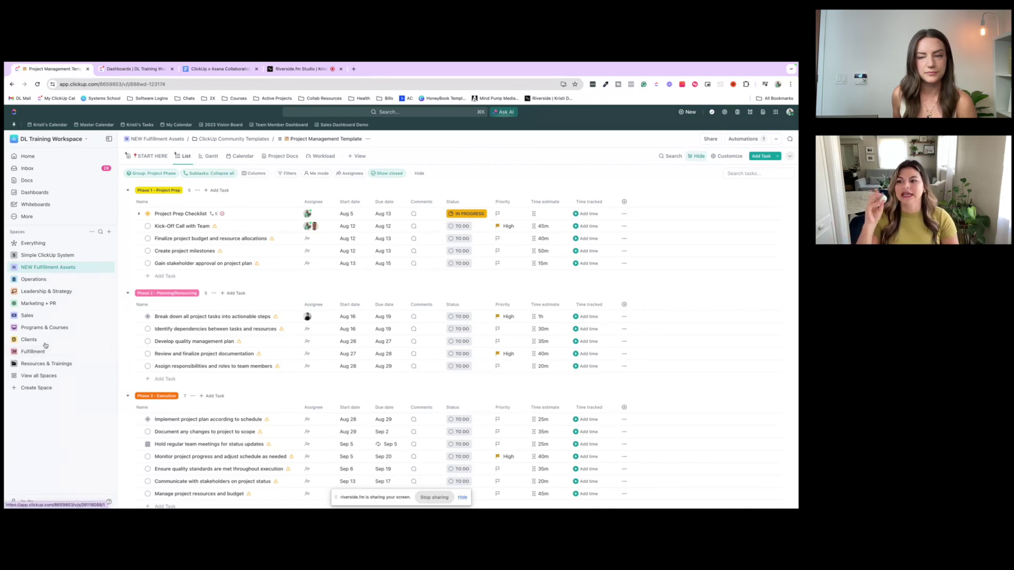
Open the team member's personal task list in the Team Task Lists folder of the Operations space
click(12, 280)
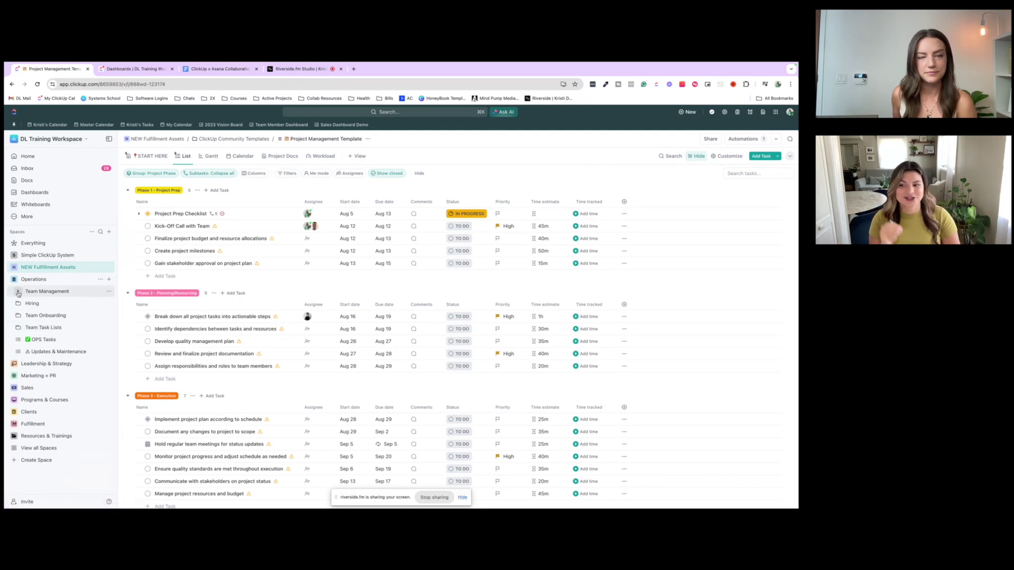
click(17, 325)
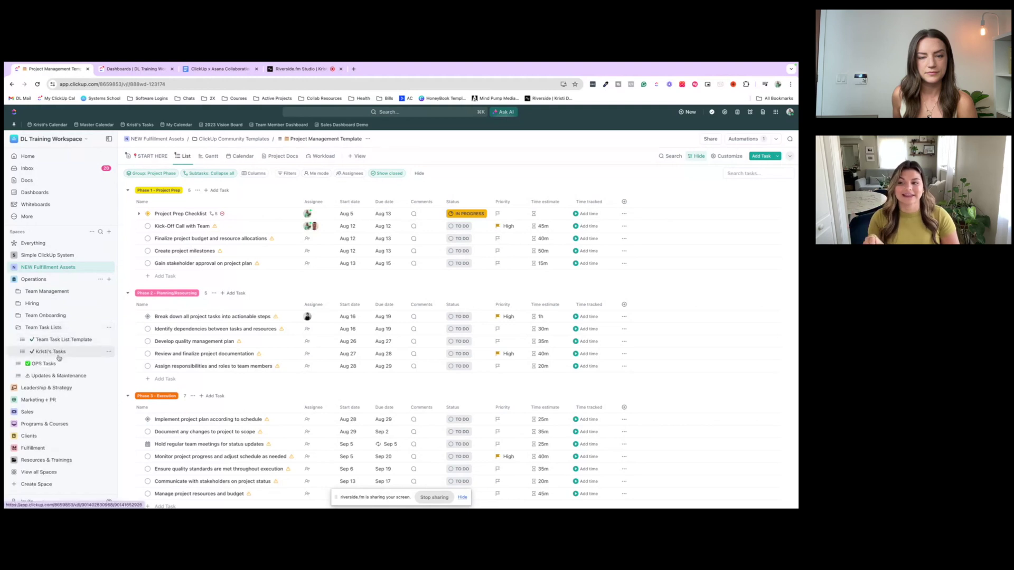
click(51, 351)
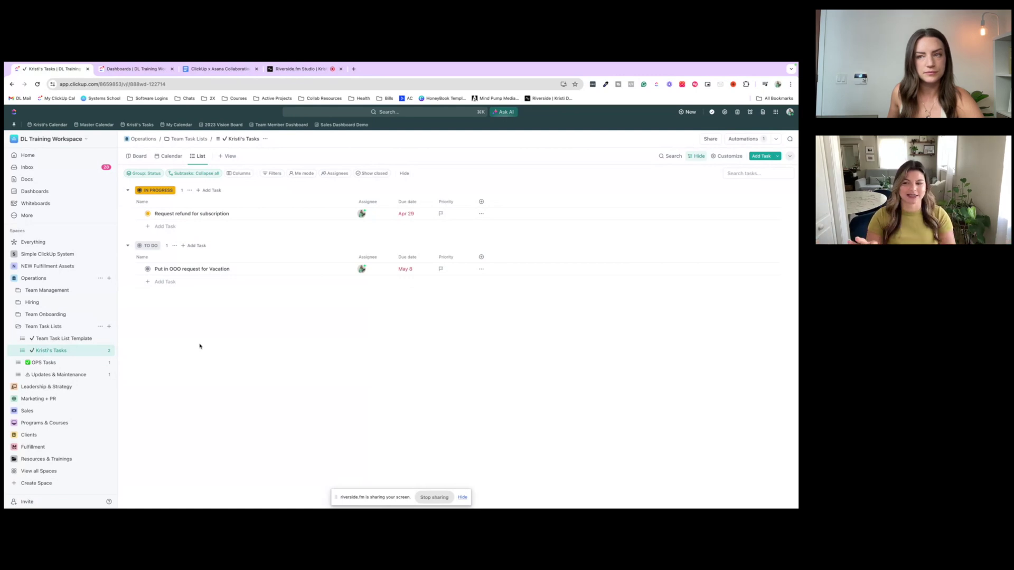
Collapse the Team Task Lists folder and expand the Marketing + PR space with its Marketing Platforms folder
click(18, 326)
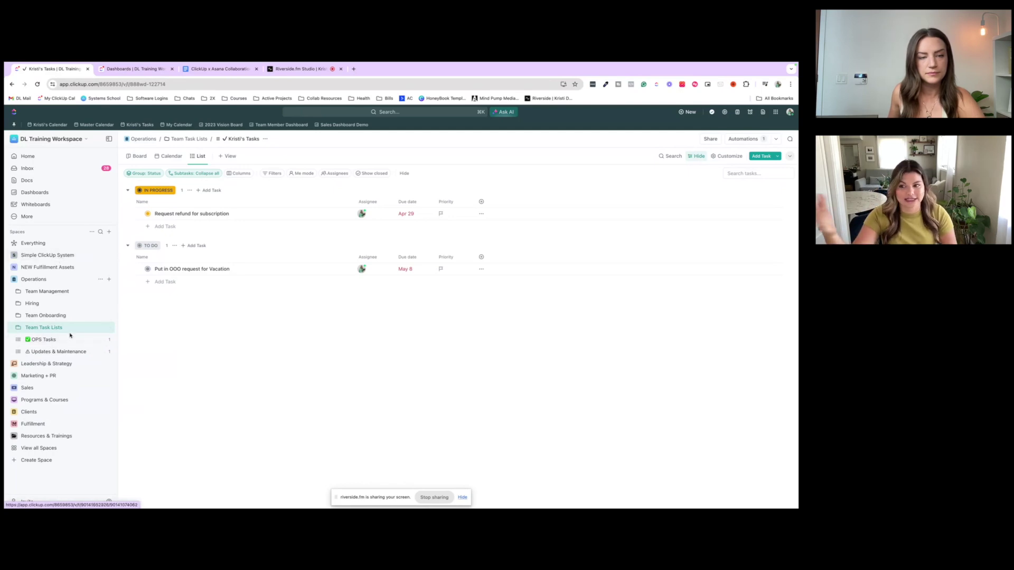
click(22, 376)
scroll(22, 365, down, 1)
click(17, 352)
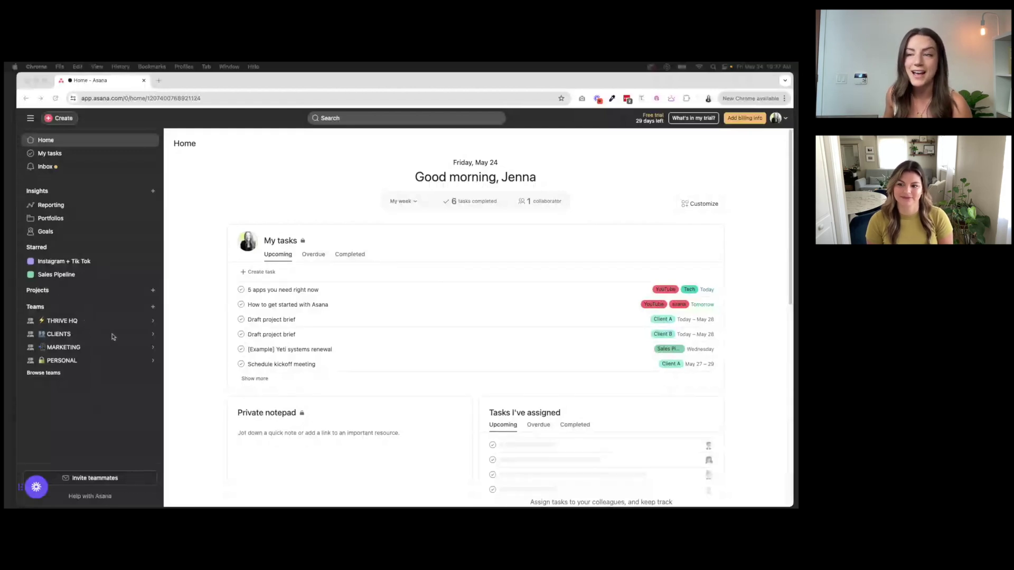
Switch to Asana, preview the MARKETING team's projects, and open the Sales Pipeline project of the THRIVE HQ team
click(64, 347)
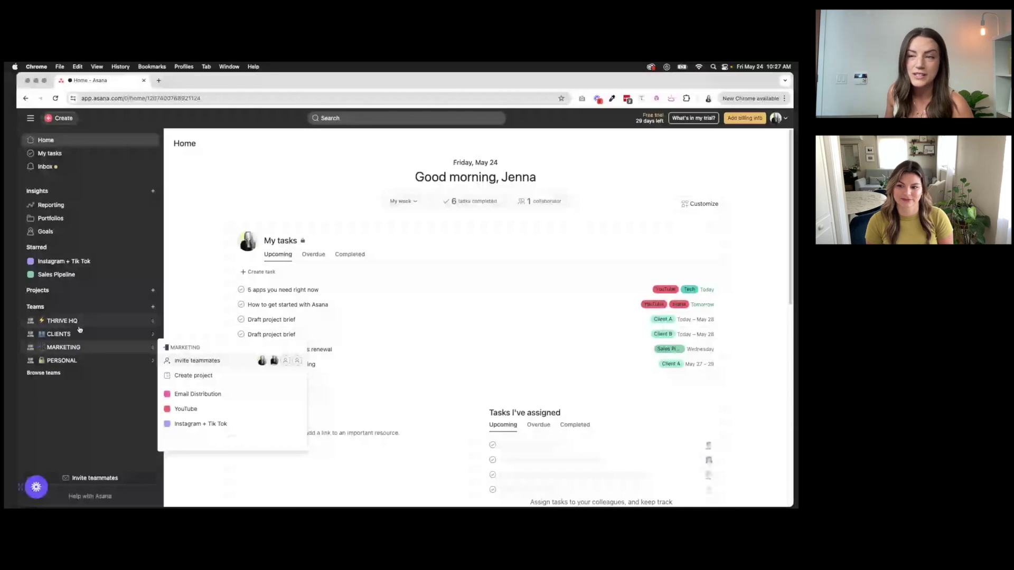
mouse_move(79, 337)
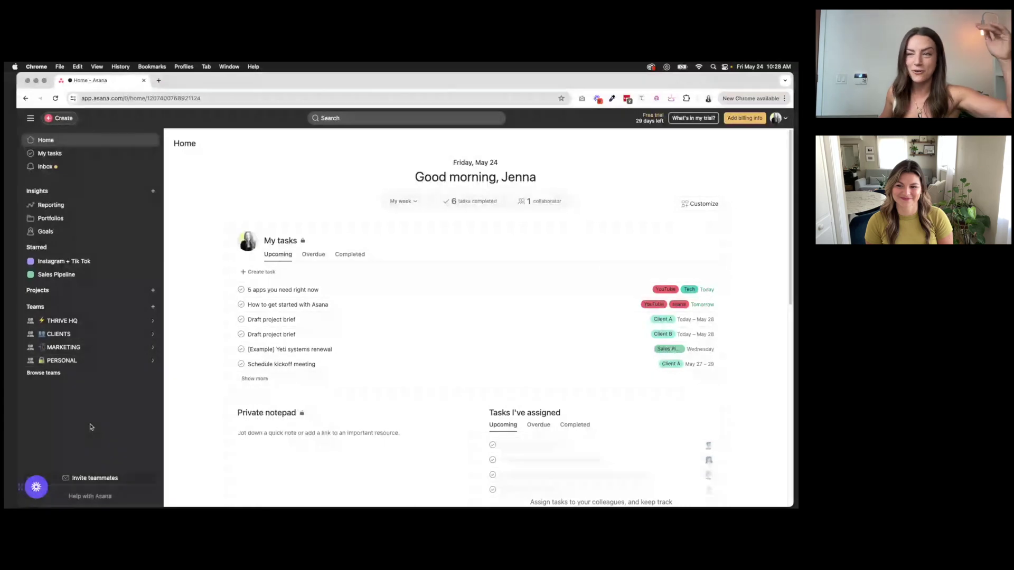
click(94, 322)
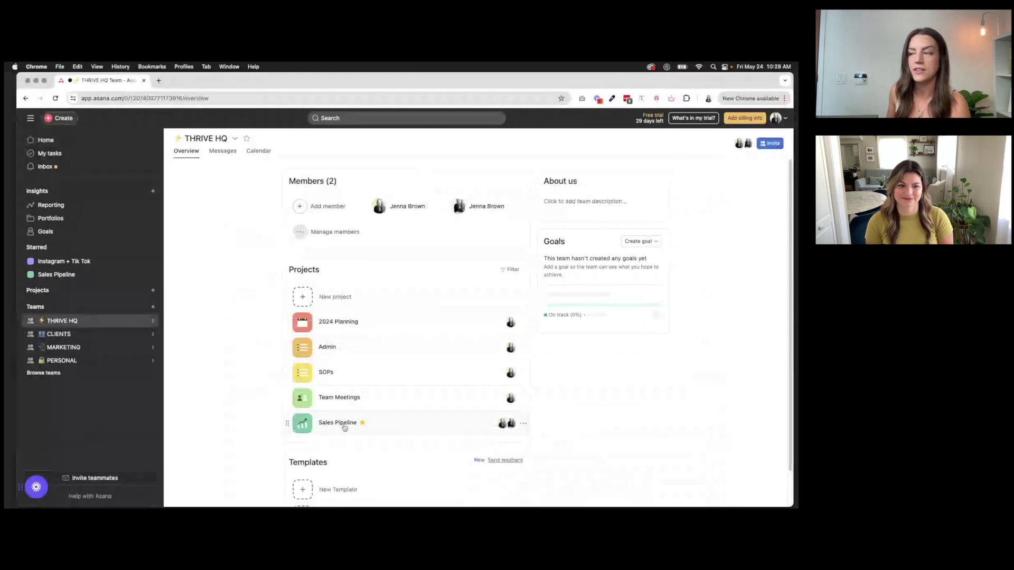
click(338, 423)
click(280, 154)
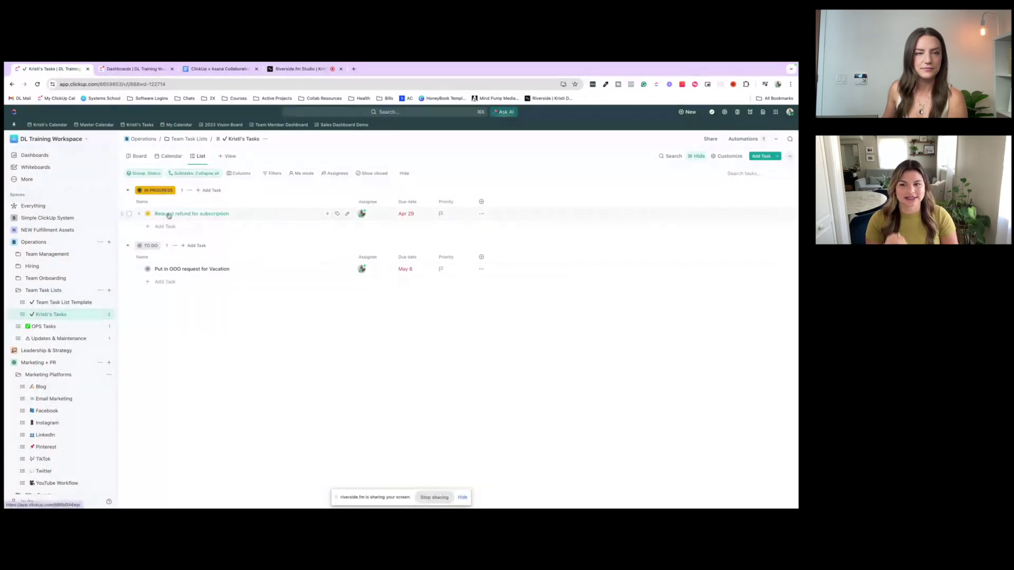
Switch back to ClickUp and review the status settings of the Team Task Lists folder without changing them
click(190, 192)
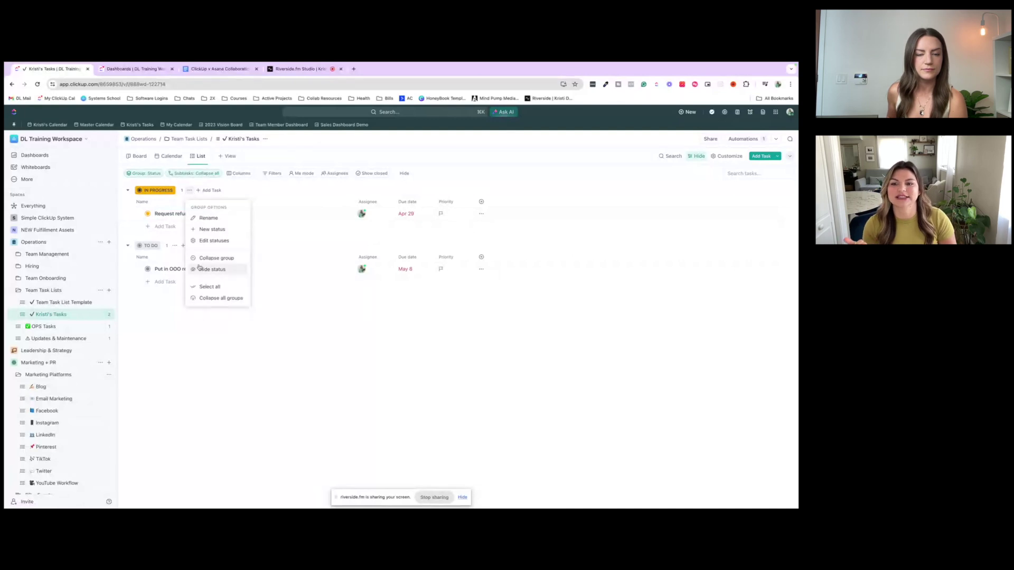
click(210, 241)
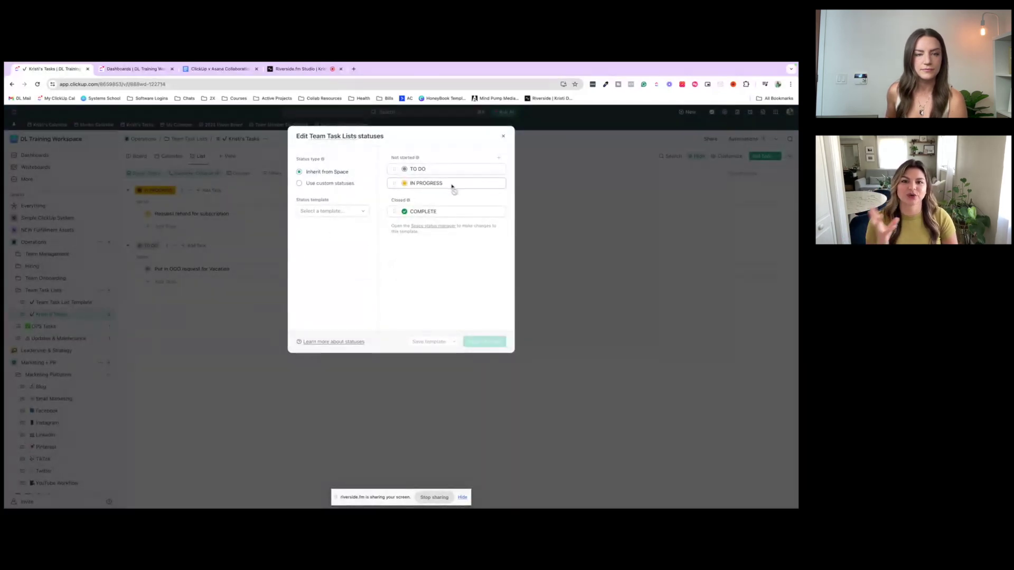
click(503, 136)
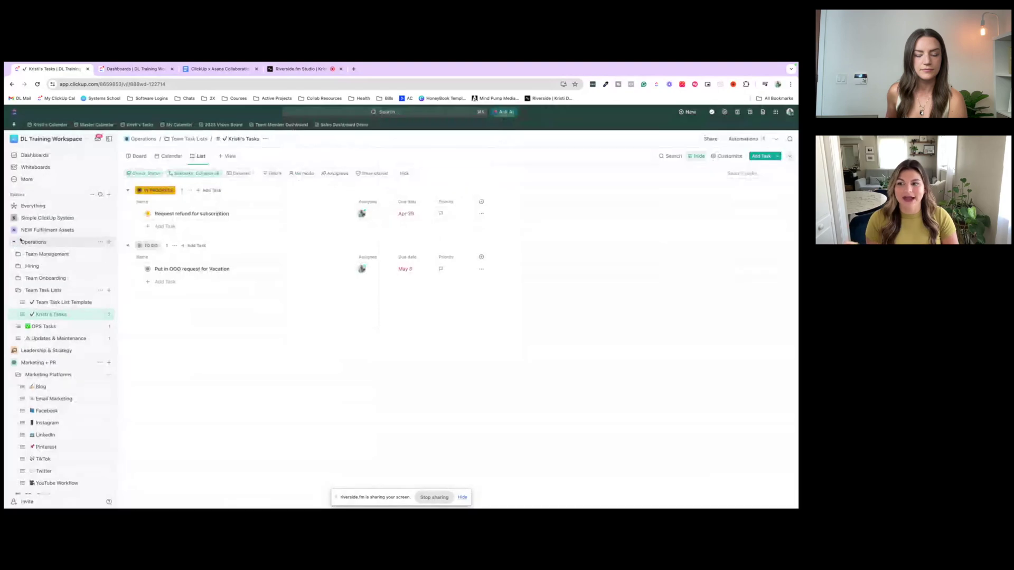
Open the Basic Checklist in the Simple ClickUp System space and review its status settings
click(32, 218)
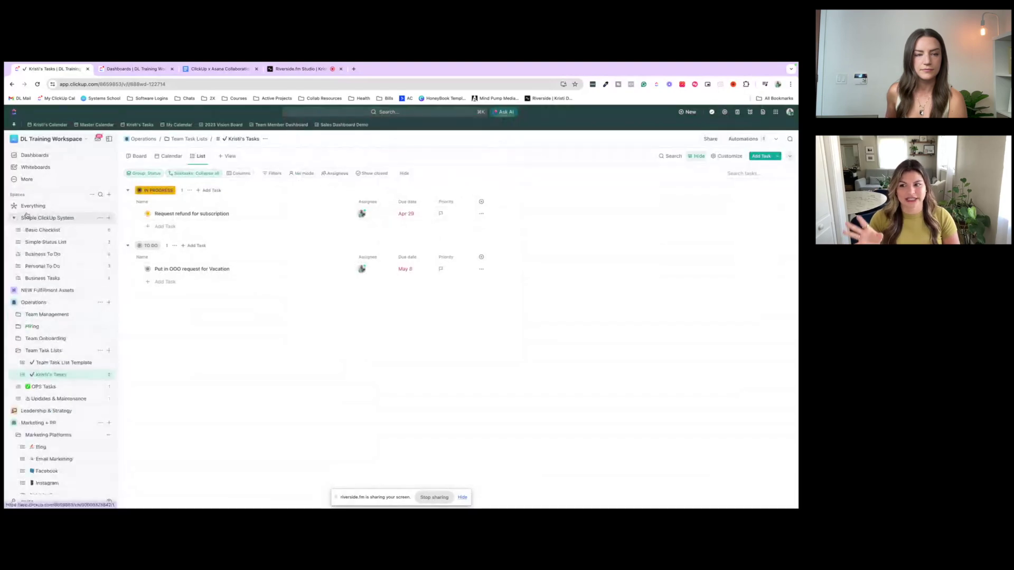
click(58, 230)
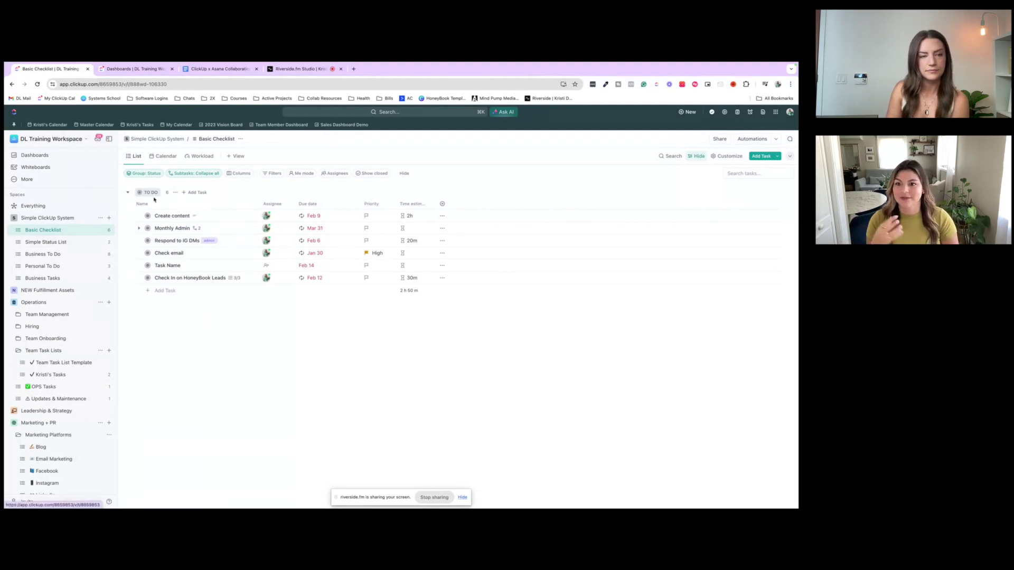
click(176, 192)
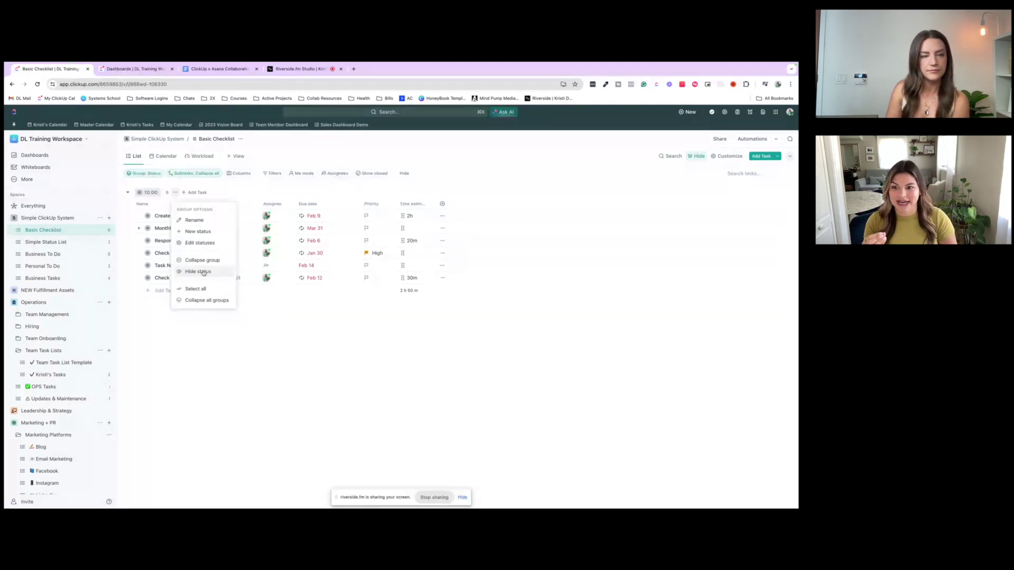
click(199, 242)
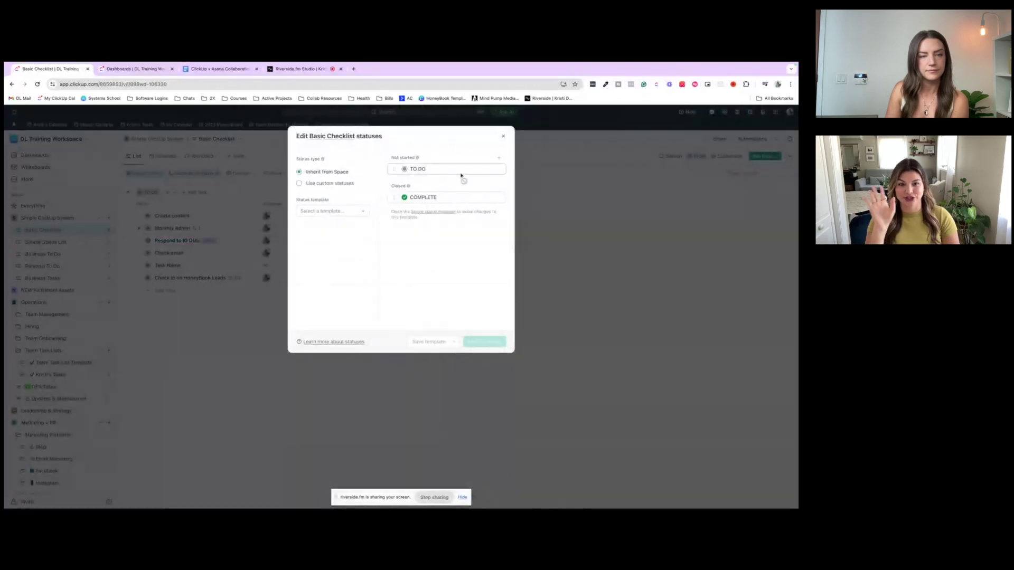
click(504, 138)
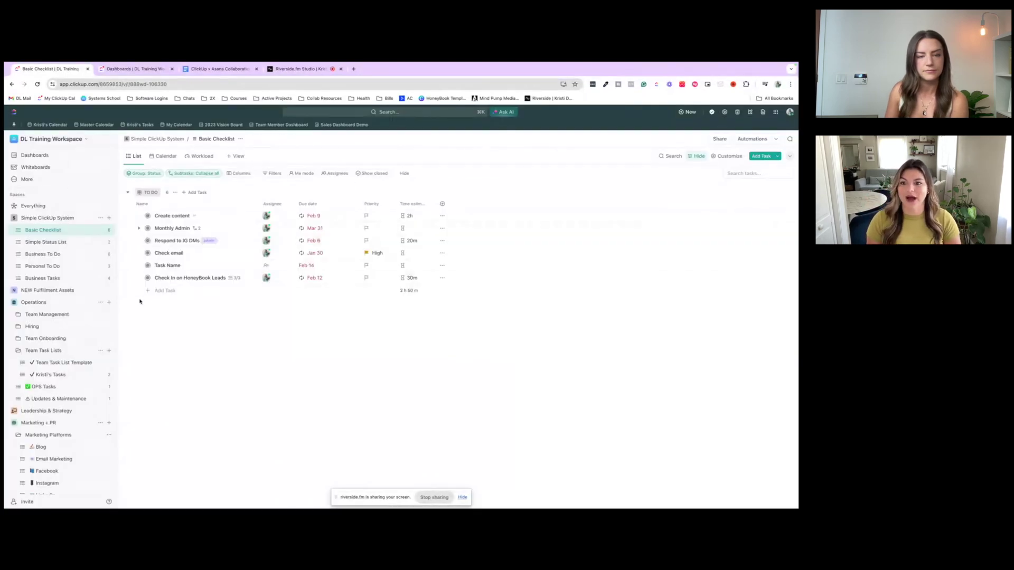
Add a task to the Basic Checklist named "Record video with" followed by the colleague's first name
click(157, 292)
text(Record)
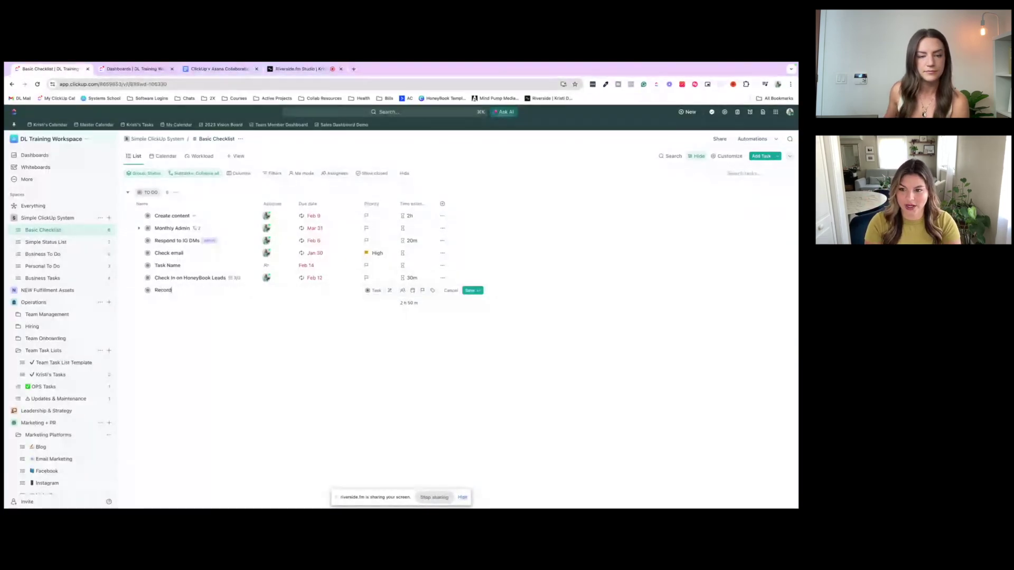
text( video with Henn)
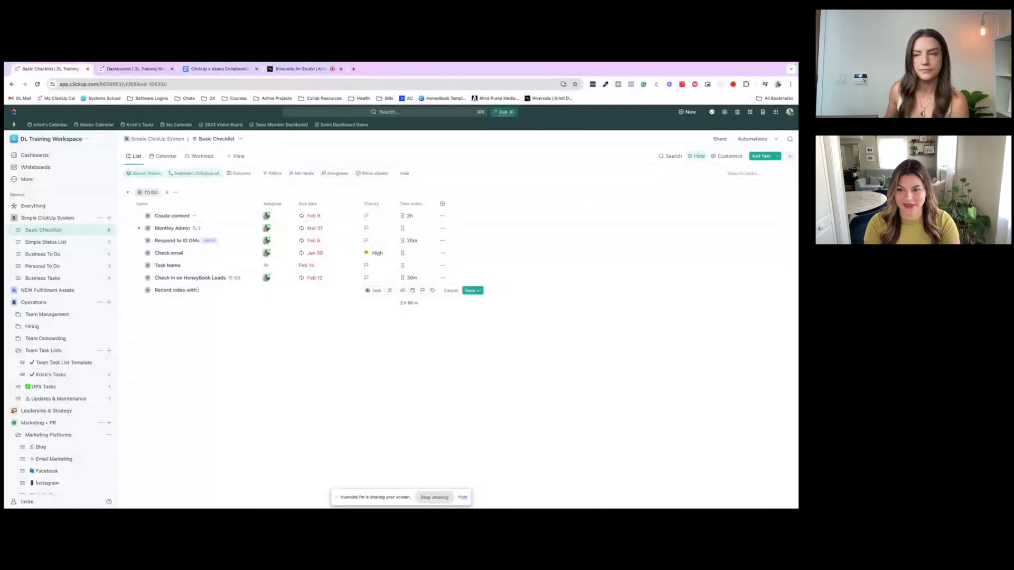
key(BackSpace)
key(BackSpace)
key(BackSpace)
key(BackSpace)
text(Jenna)
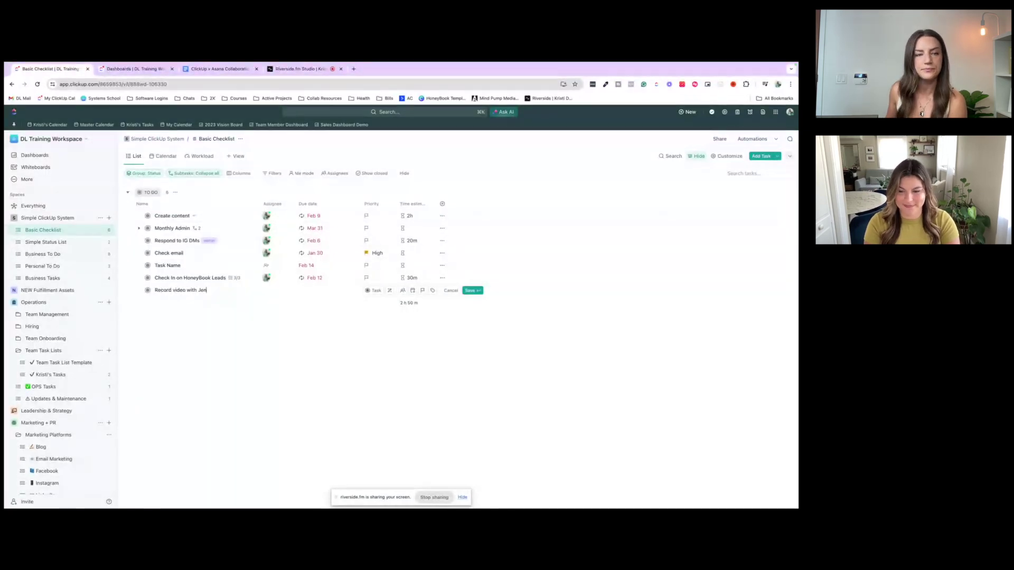
key(Return)
Assign the new video recording task to yourself with a due date and mark it complete
click(266, 290)
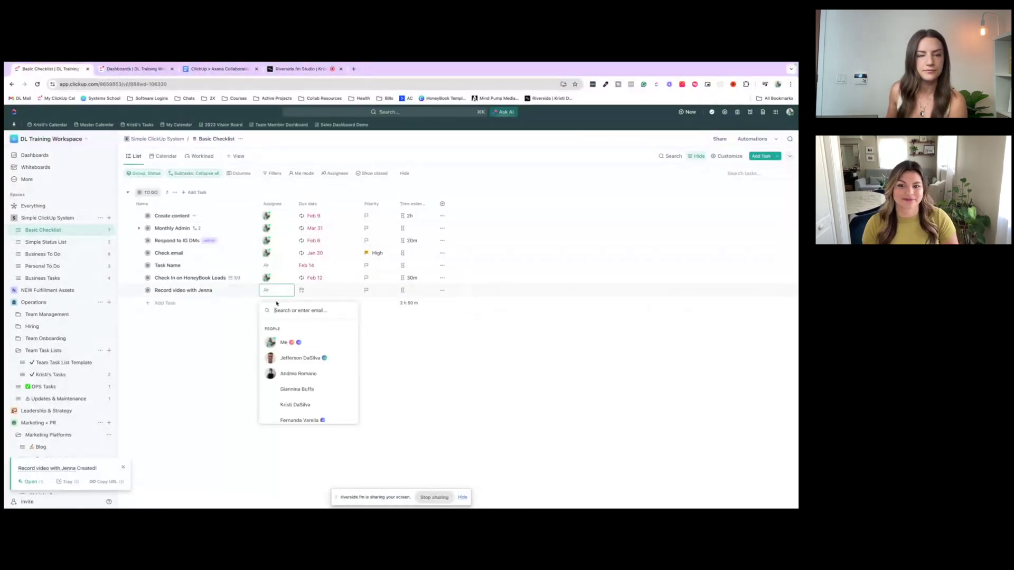
click(280, 343)
click(301, 290)
click(310, 325)
click(147, 290)
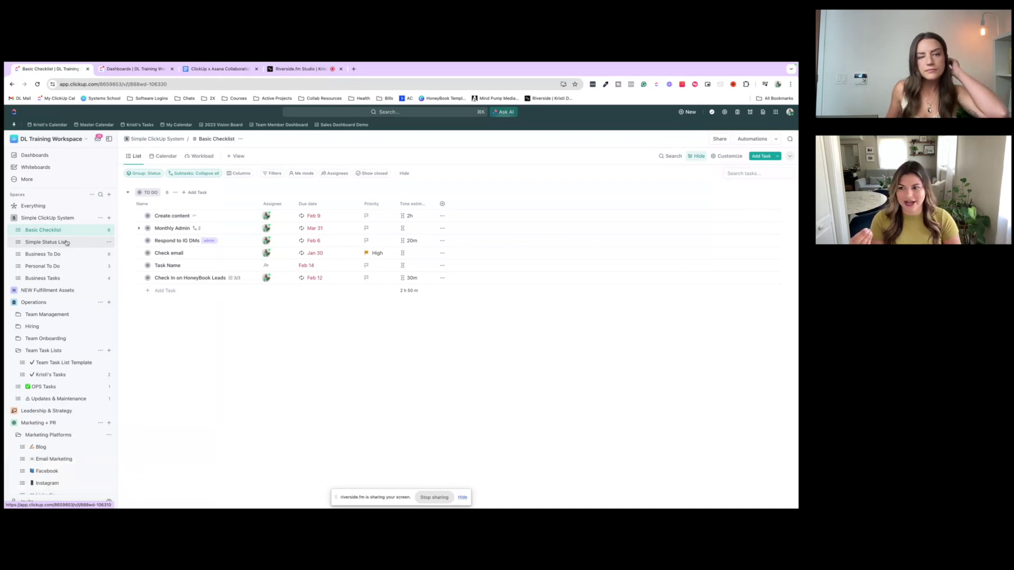
Open the Simple Status List and set the YouTube SEO task's status to COMPLETE
click(67, 241)
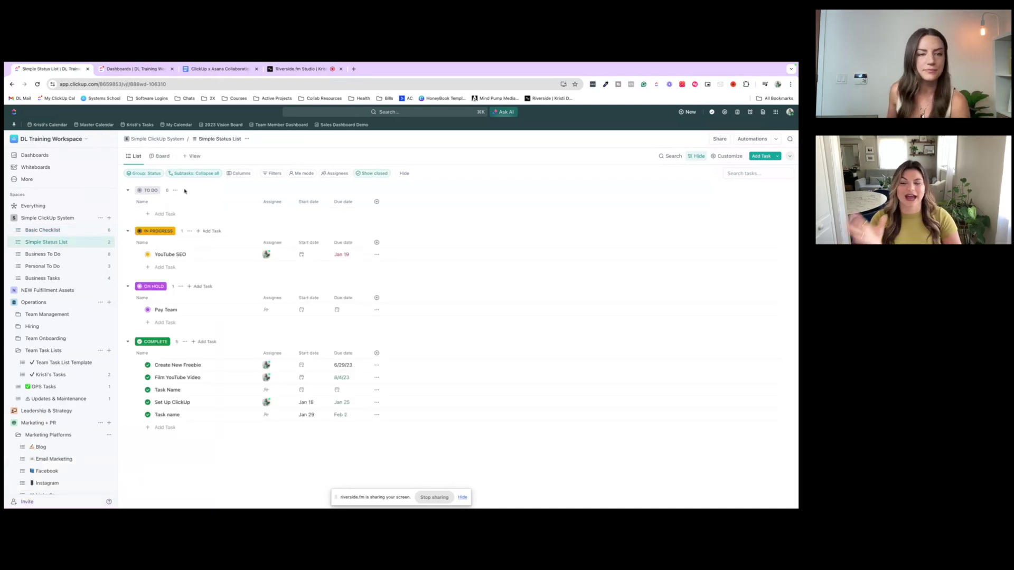
click(148, 254)
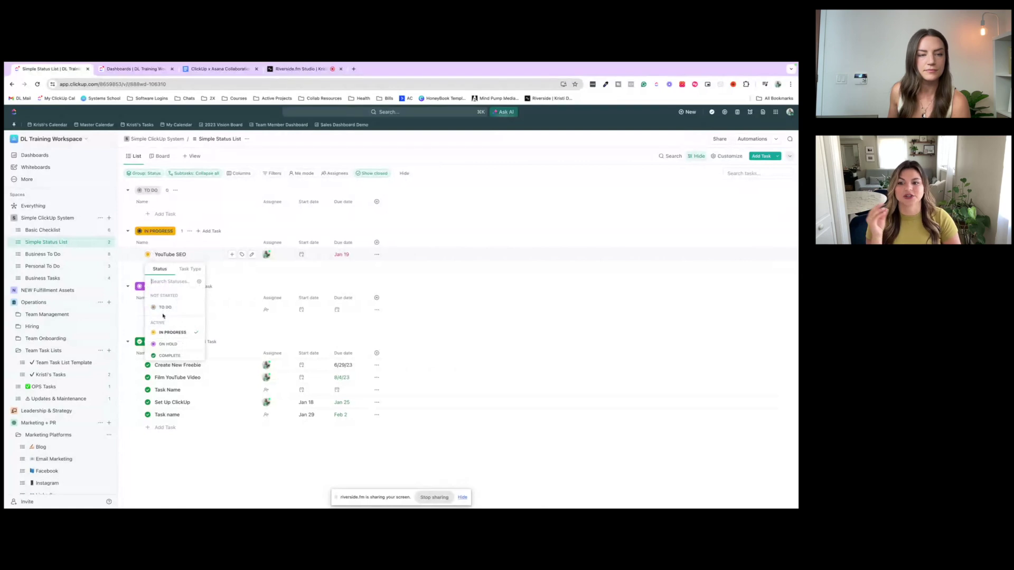
click(232, 288)
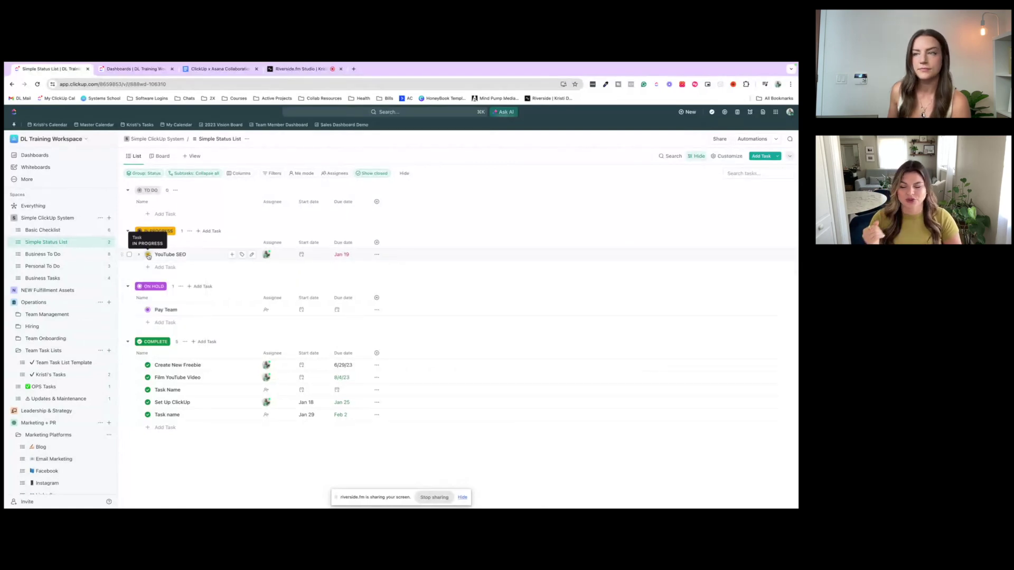
click(148, 255)
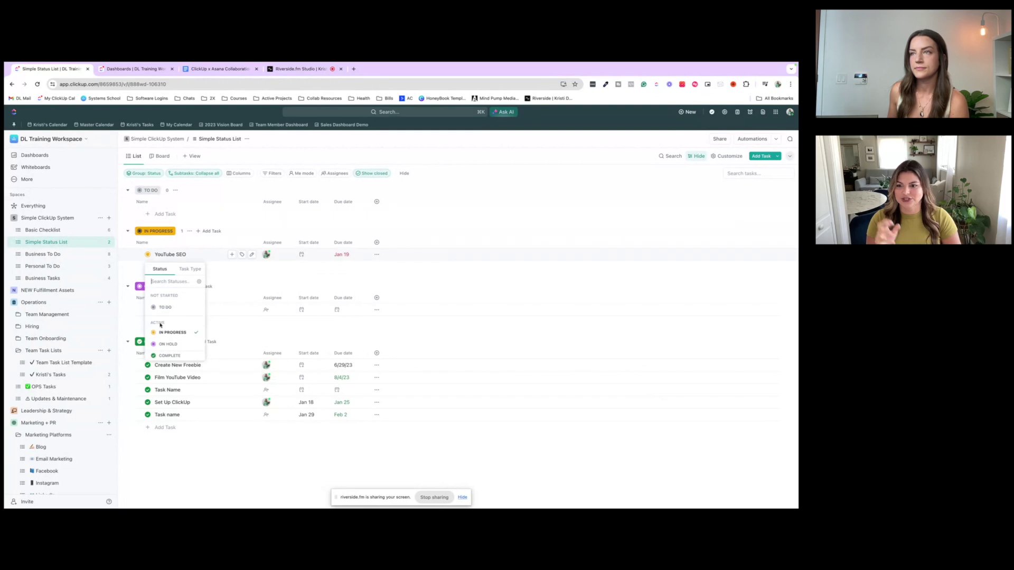
click(169, 356)
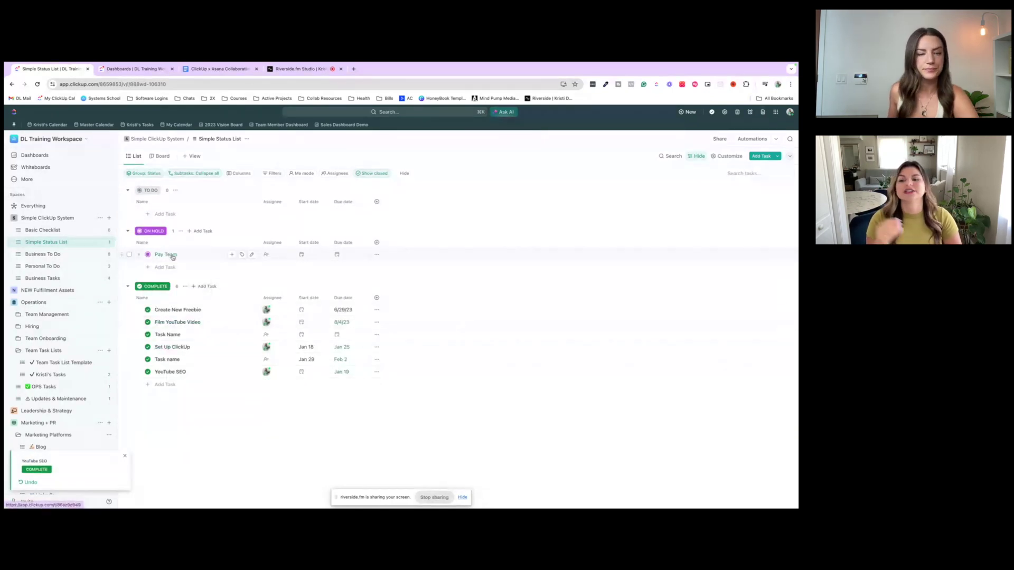
Open the Pay Team task, inspect its assignee field and comment box, and close it
click(167, 255)
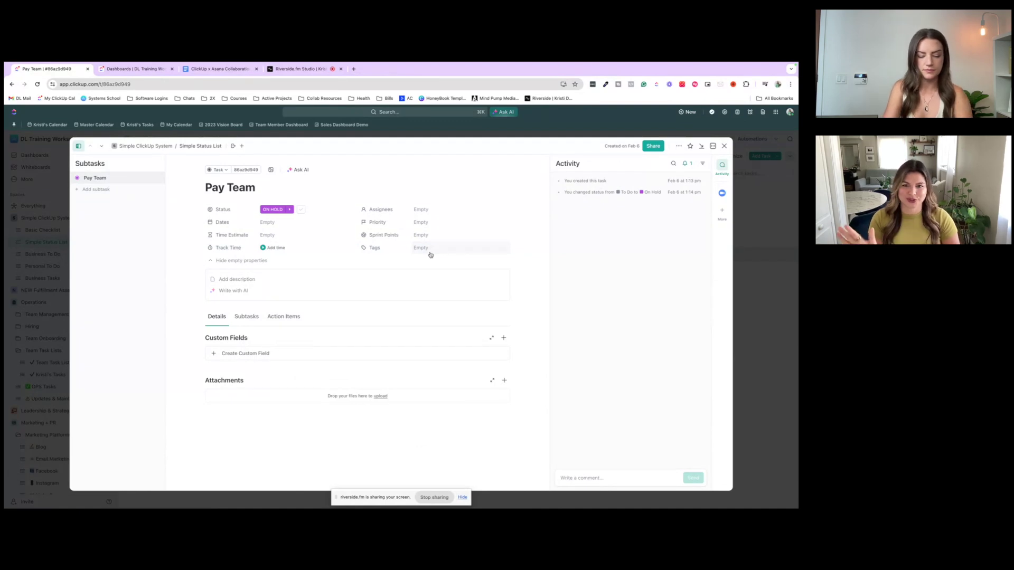
click(420, 211)
click(430, 163)
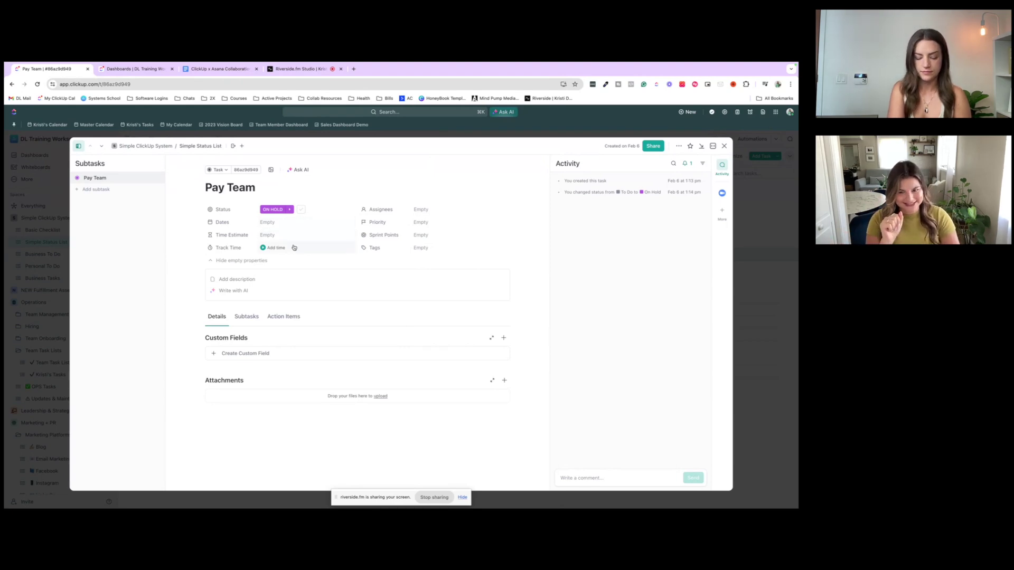
click(603, 482)
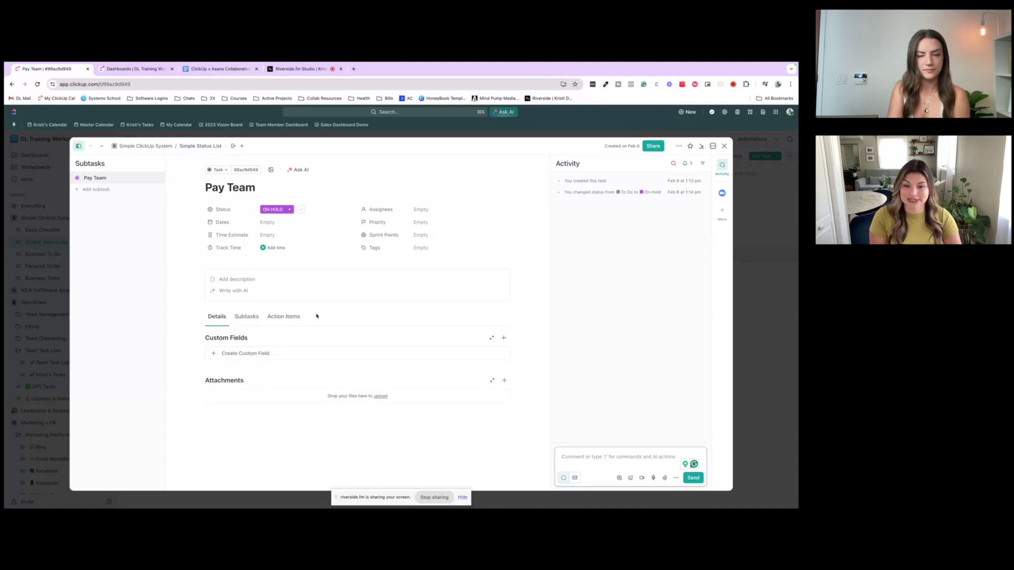
key(Escape)
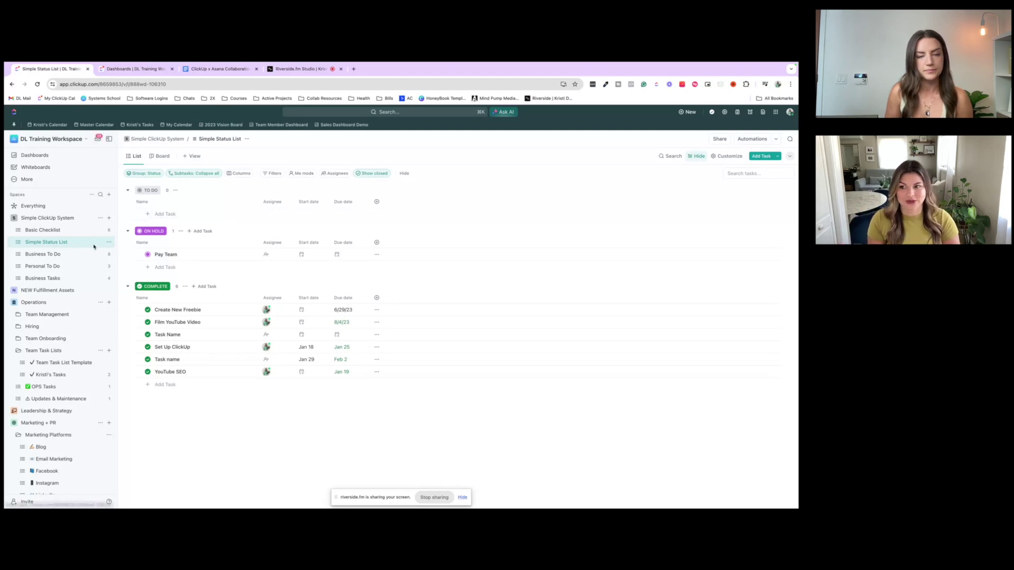
Go to the Home page and review the cards that can be added to it
scroll(63, 249, down, 5)
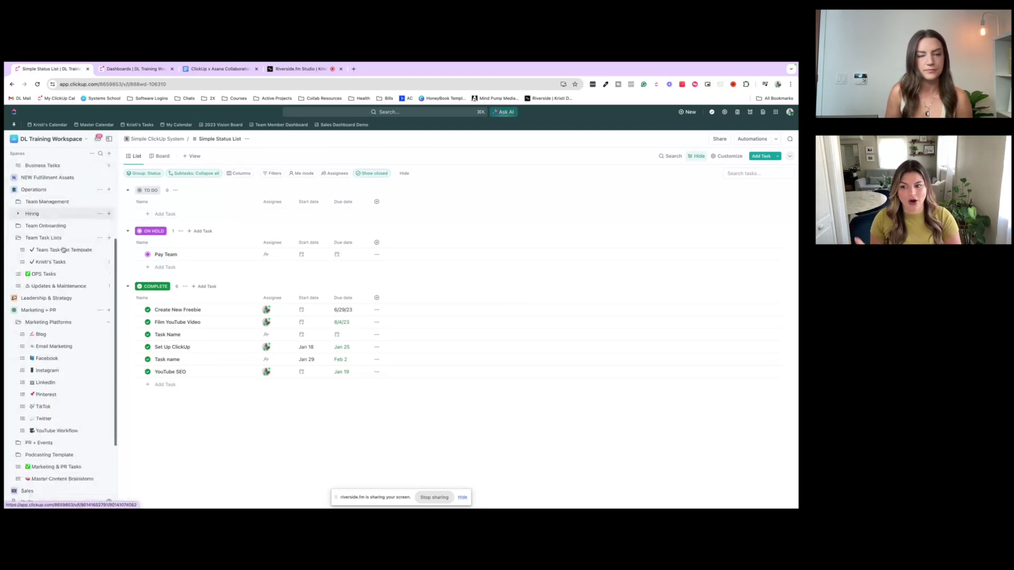
scroll(63, 250, up, 10)
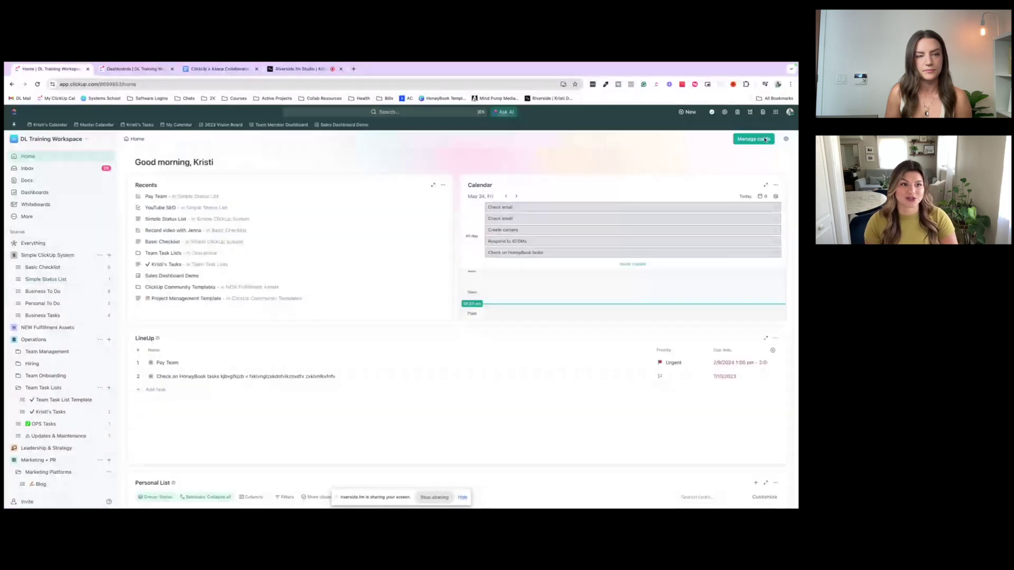
click(766, 140)
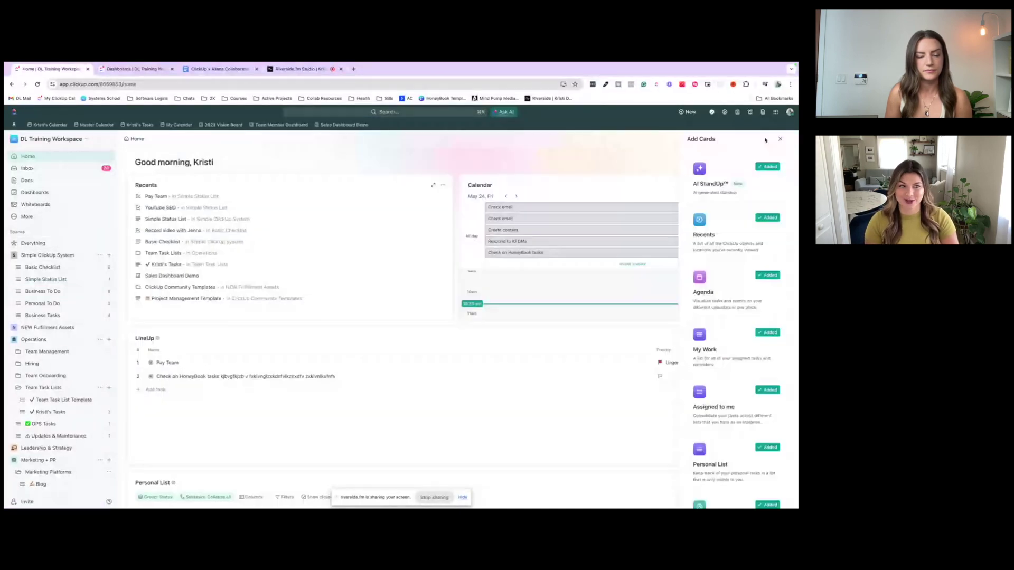
click(781, 142)
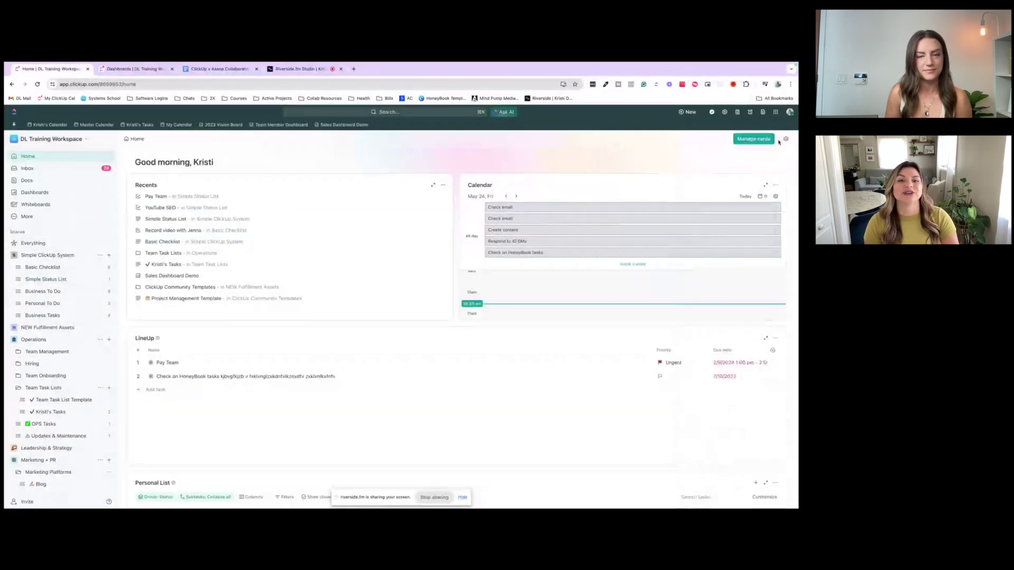
Look through the cards on the Home page, and open the calendar of the Everything level
scroll(334, 361, down, 10)
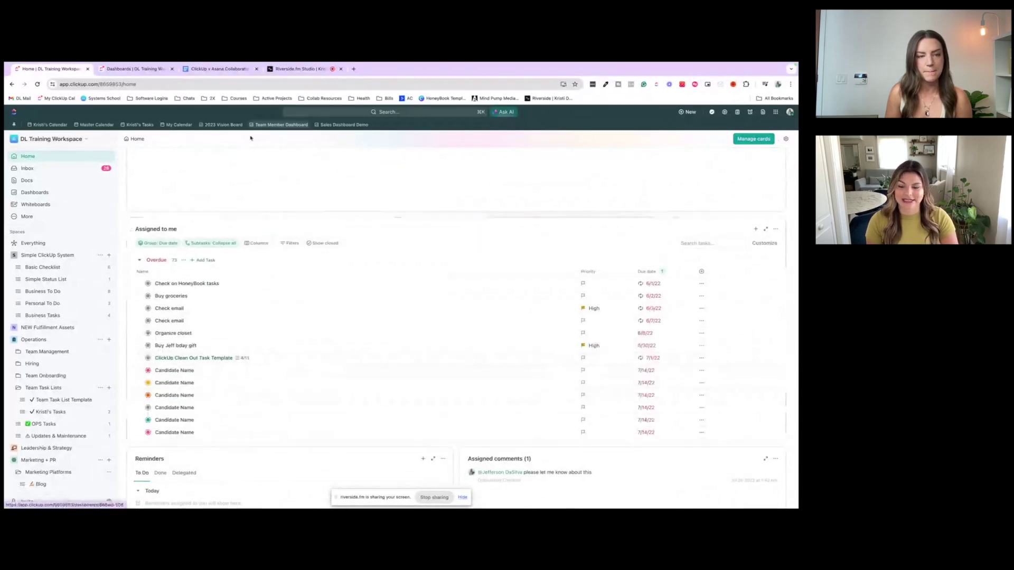
scroll(365, 285, up, 10)
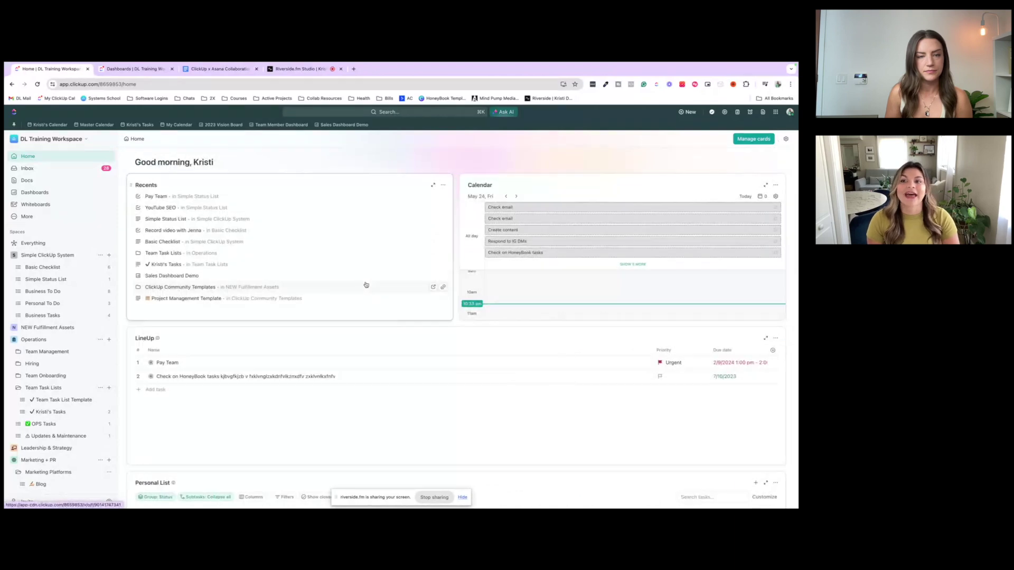
click(39, 244)
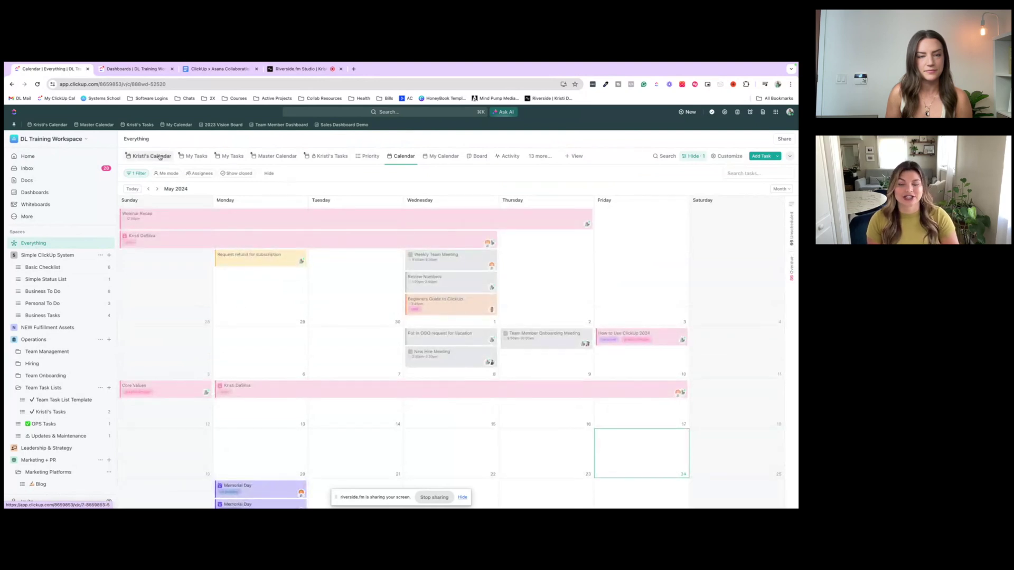
scroll(347, 324, down, 1)
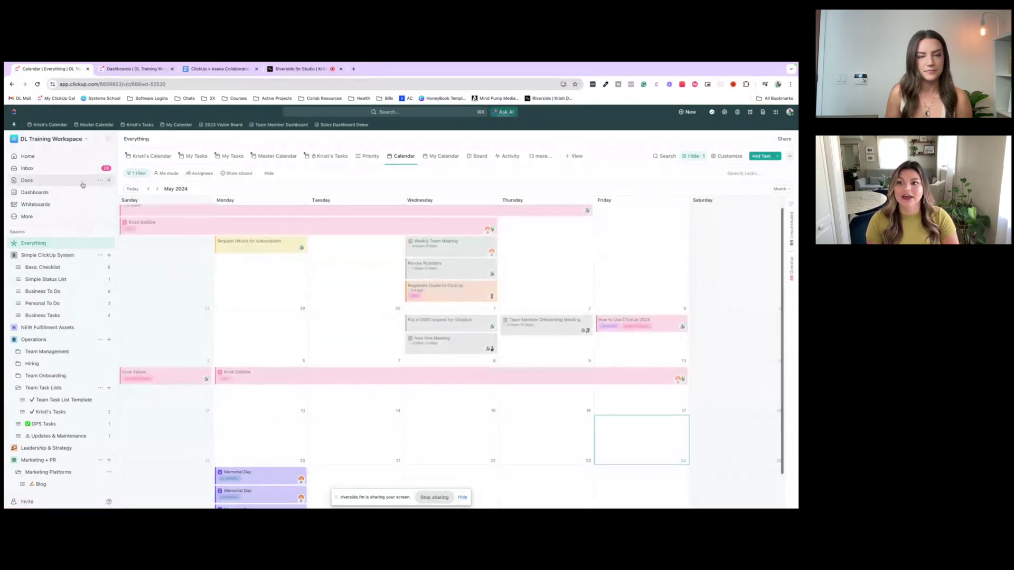
Inspect the calendar's assignee filter, and show the personal calendar view by week
click(137, 173)
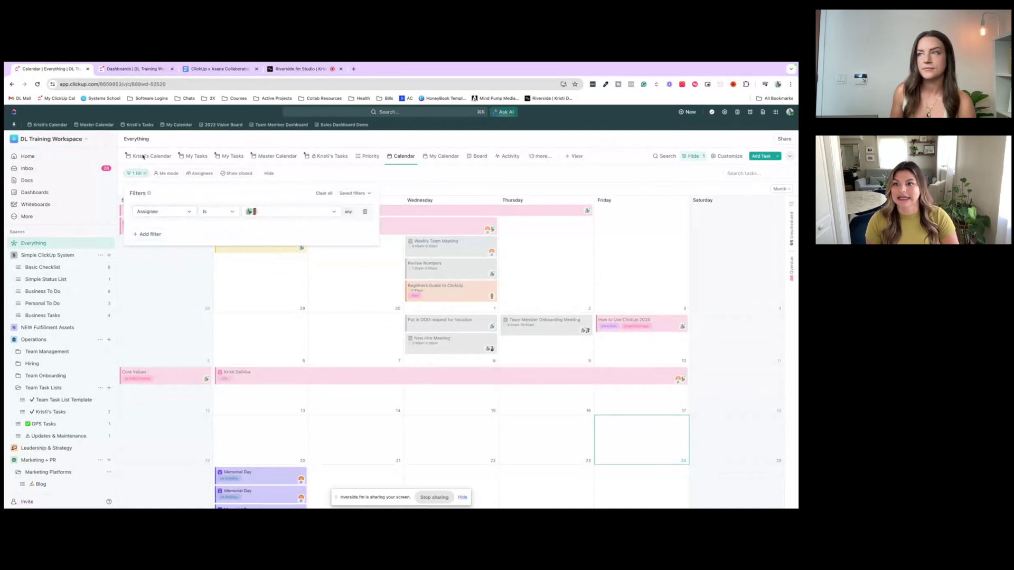
click(143, 156)
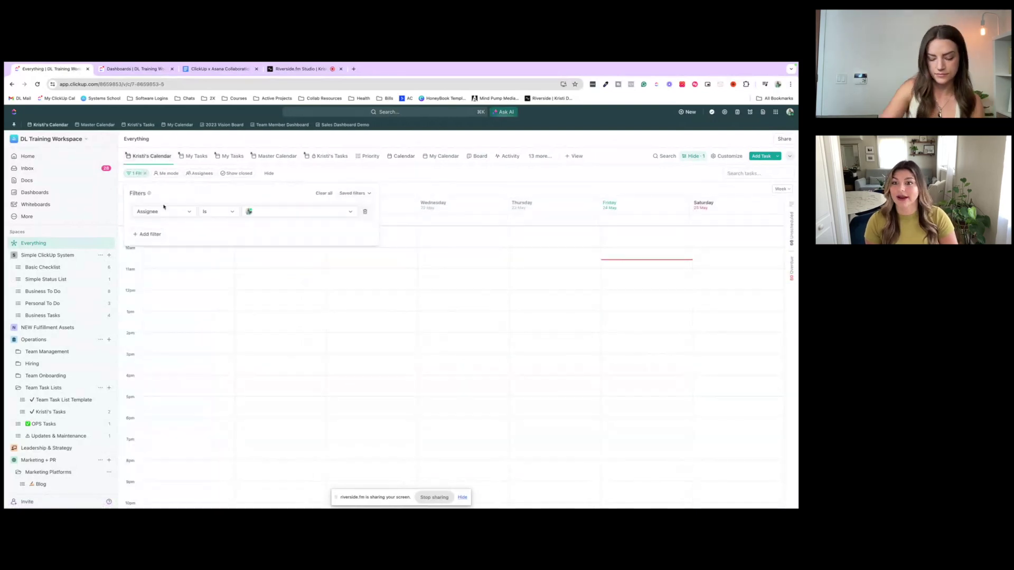
click(463, 177)
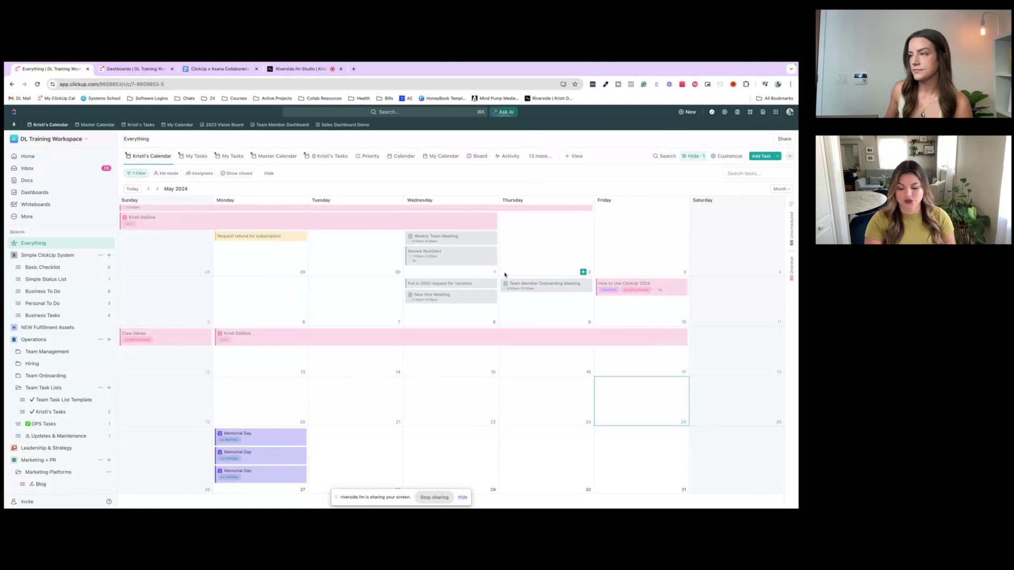
key(w)
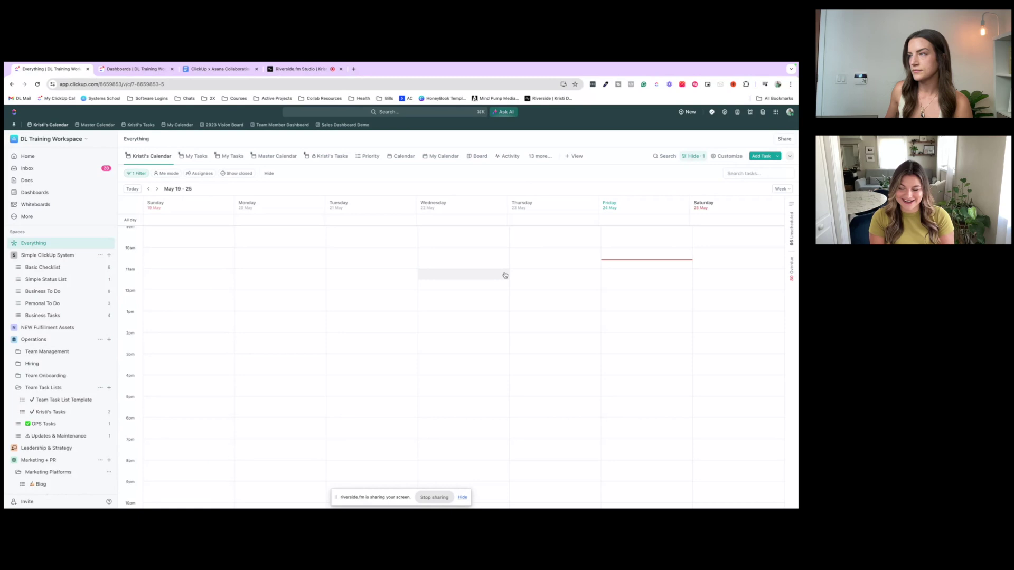
Open the Basic Checklist, followed by the Simple Status List
click(73, 268)
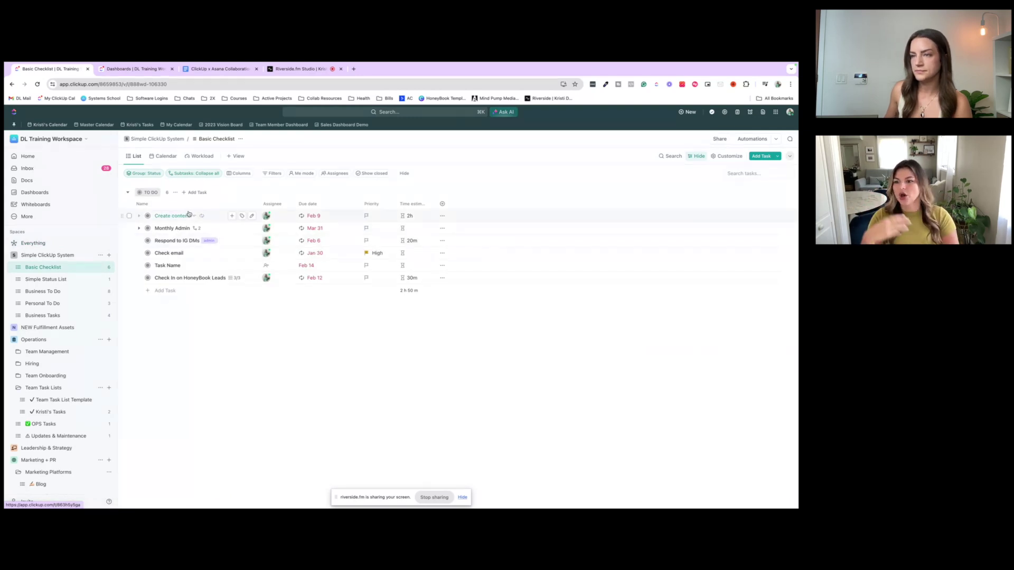
click(43, 279)
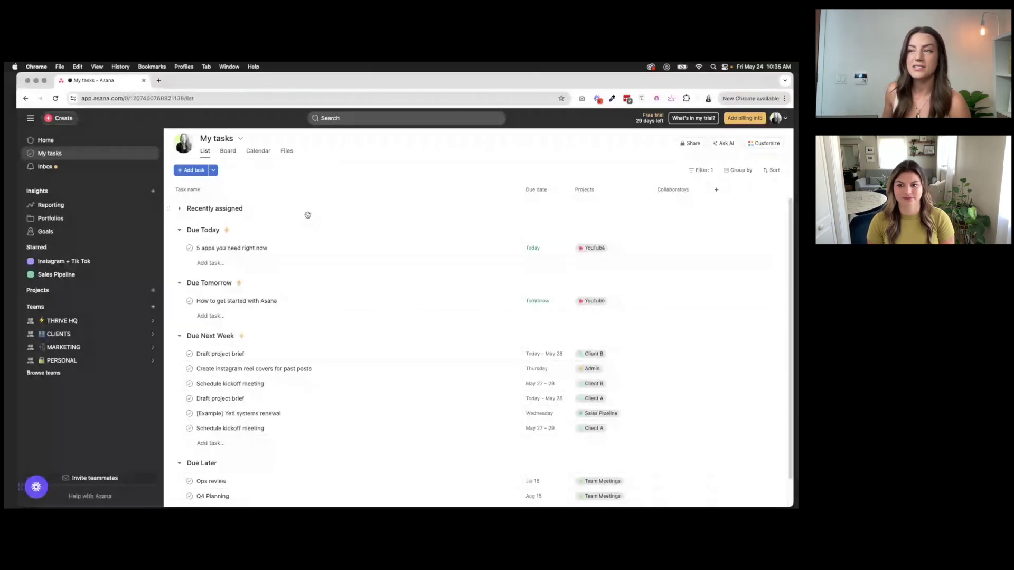
Collapse the Due Later and Due Next Week sections in Asana's My tasks list
click(206, 284)
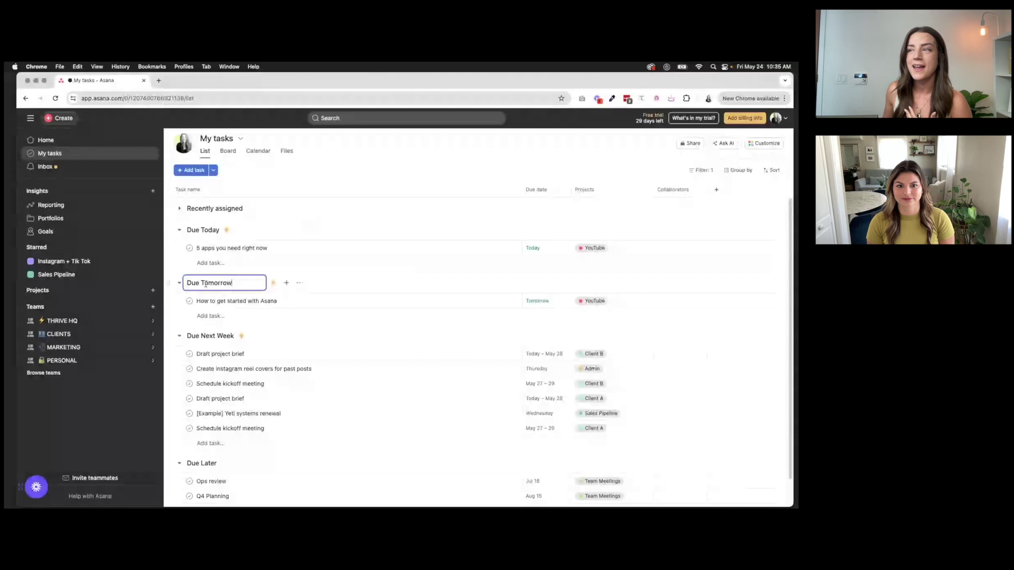
click(408, 214)
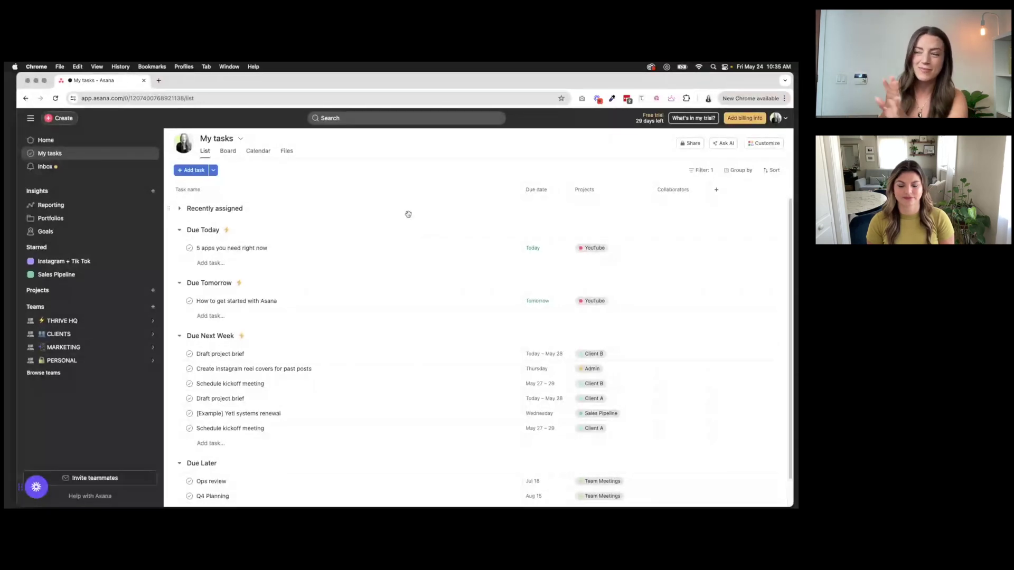
scroll(301, 359, down, 1)
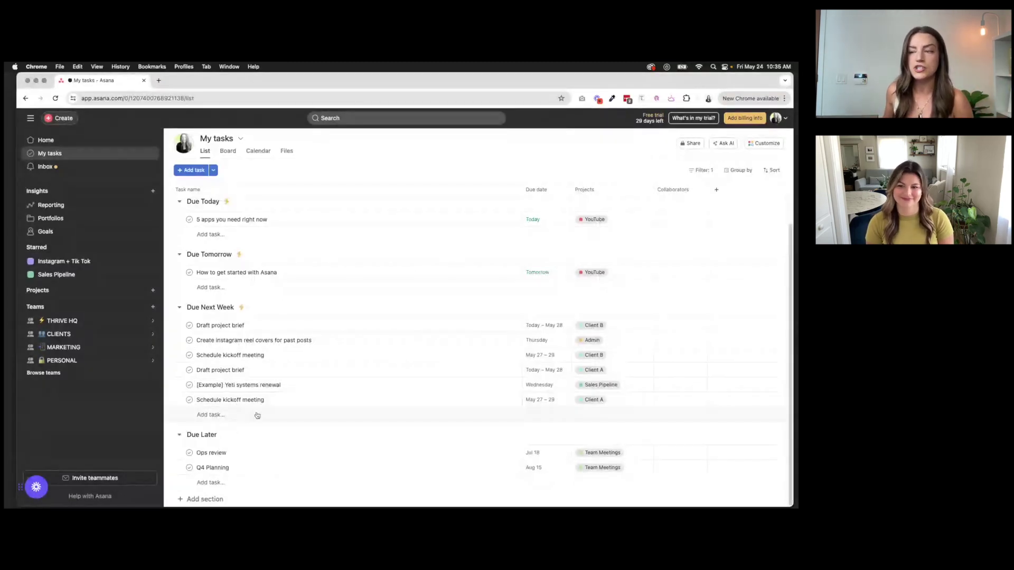
click(179, 435)
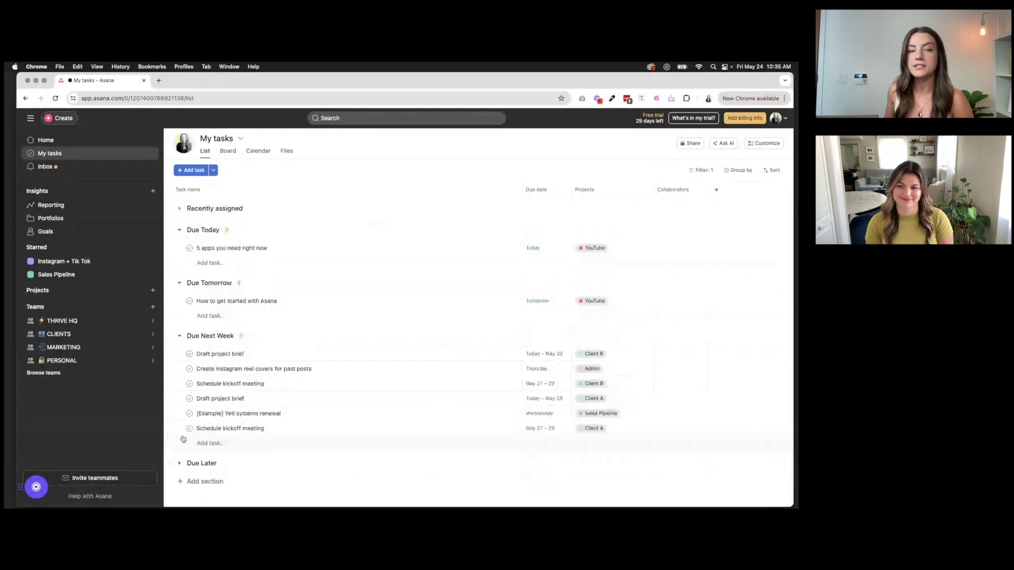
click(244, 415)
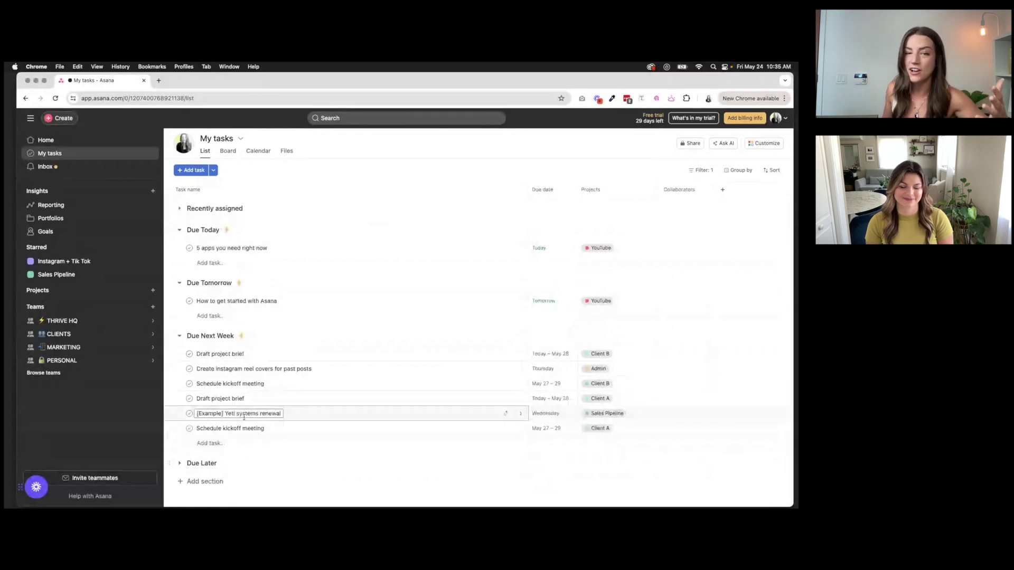
click(181, 336)
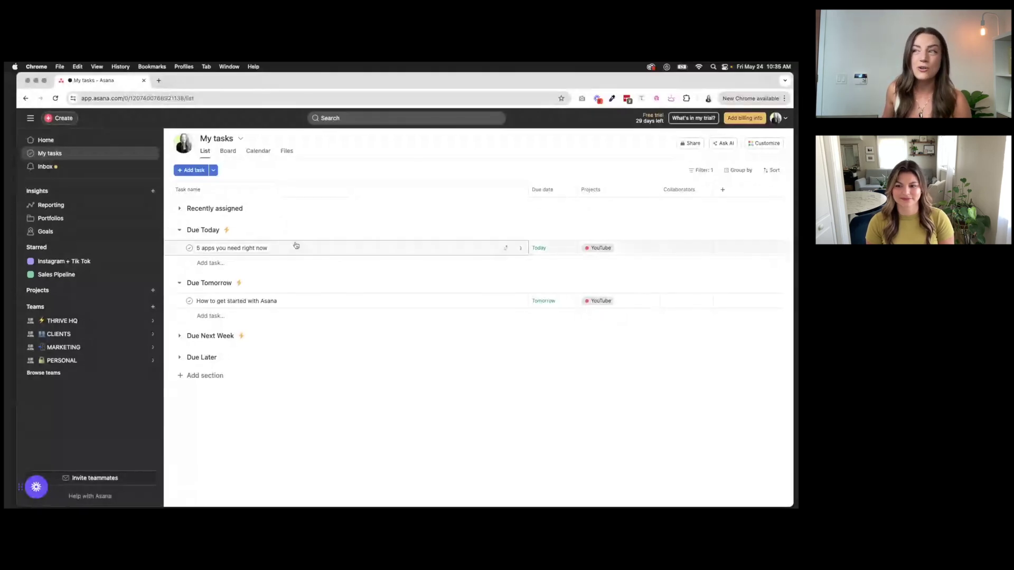
Show My tasks as a calendar in month view and look through the May and June weeks
click(259, 152)
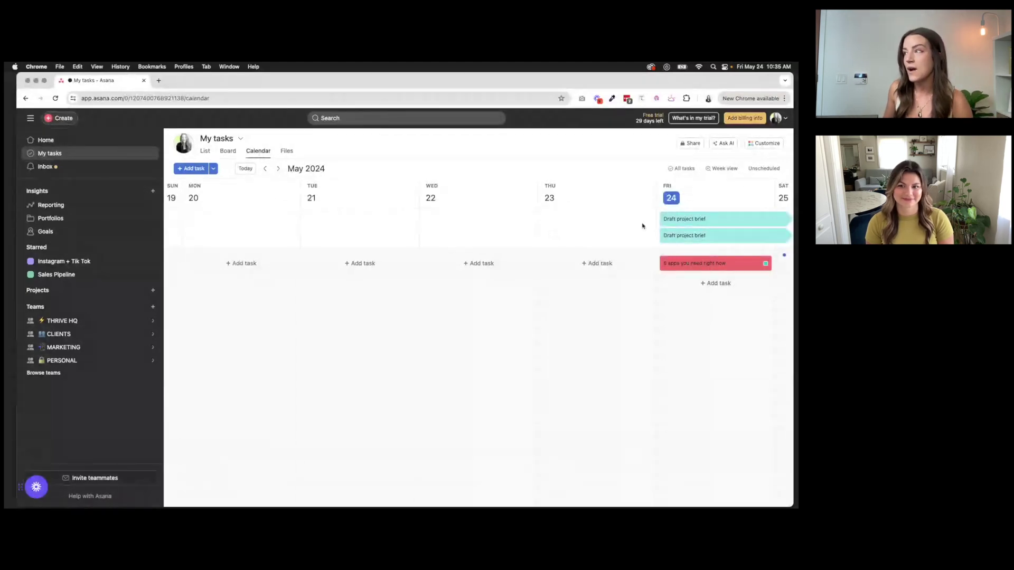
click(719, 168)
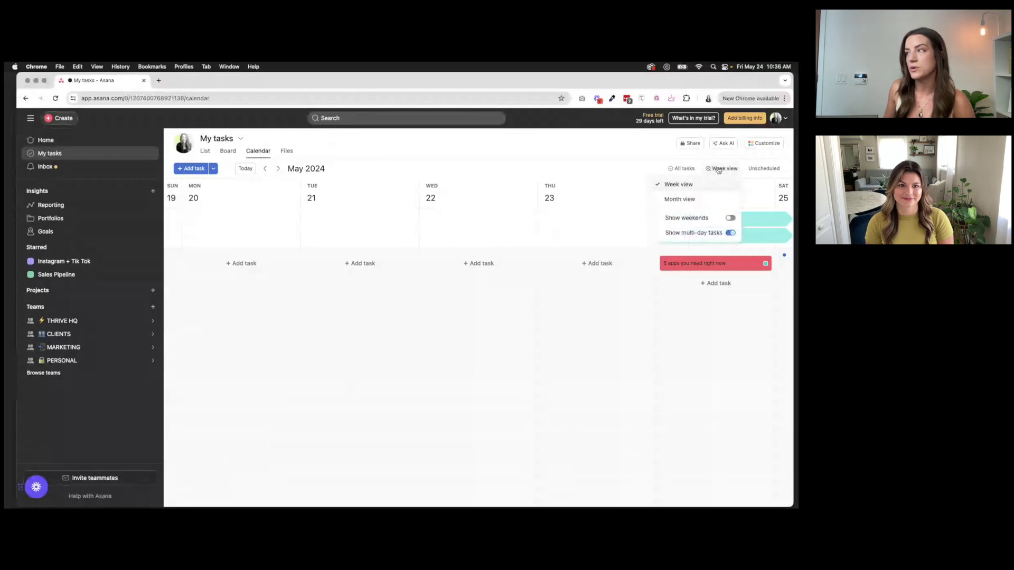
click(679, 199)
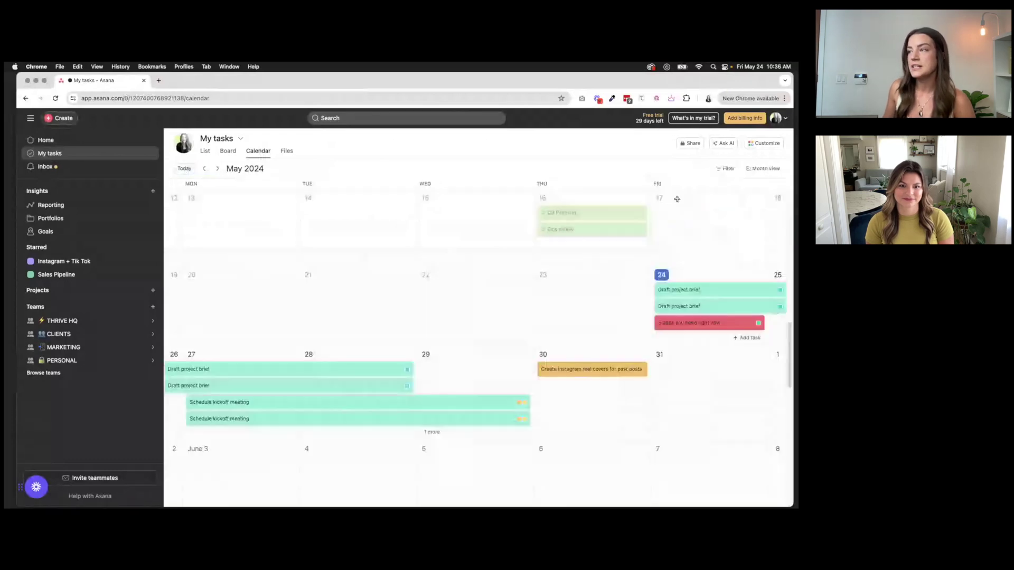
scroll(509, 275, down, 1)
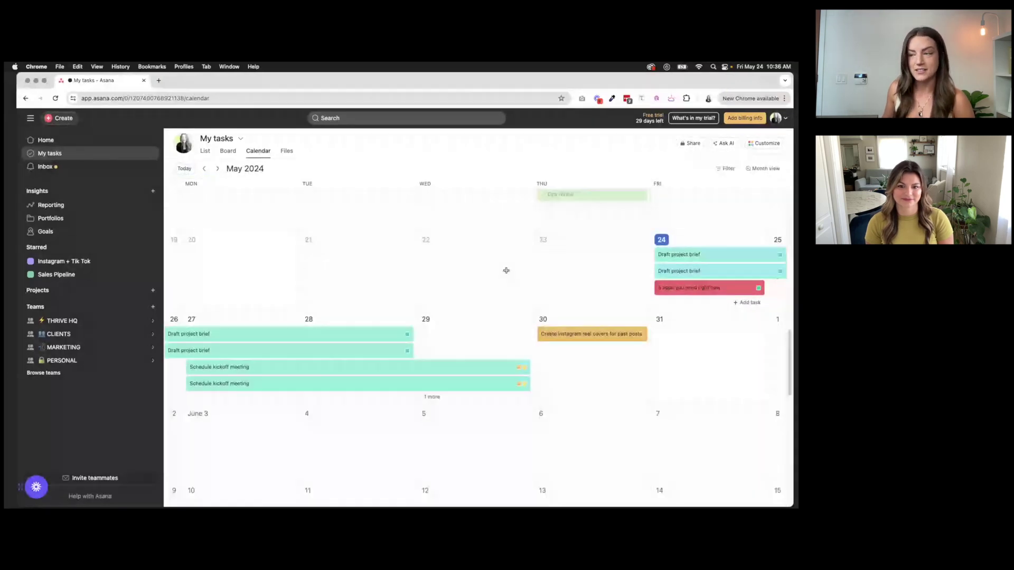
scroll(506, 271, down, 4)
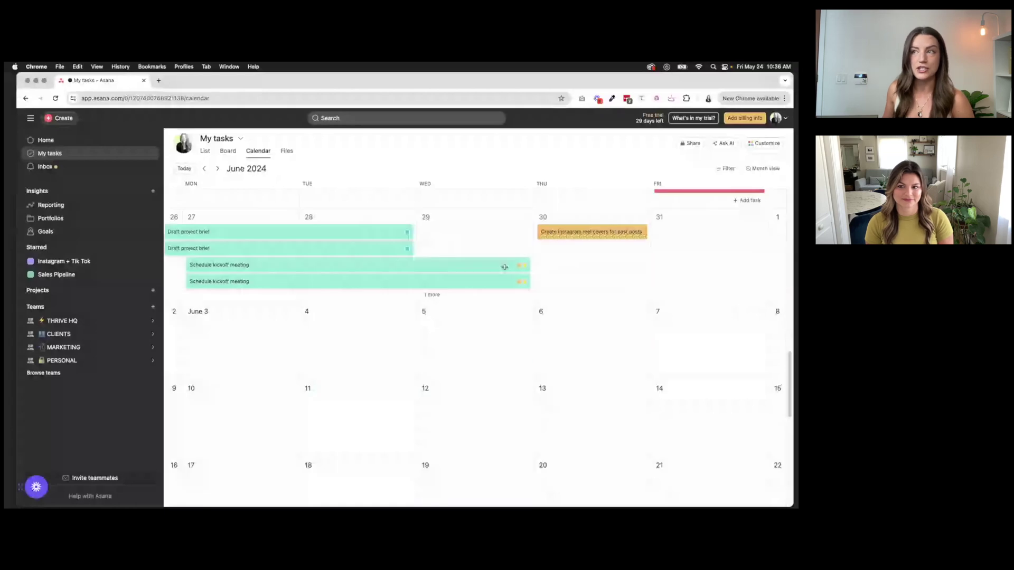
scroll(503, 268, up, 5)
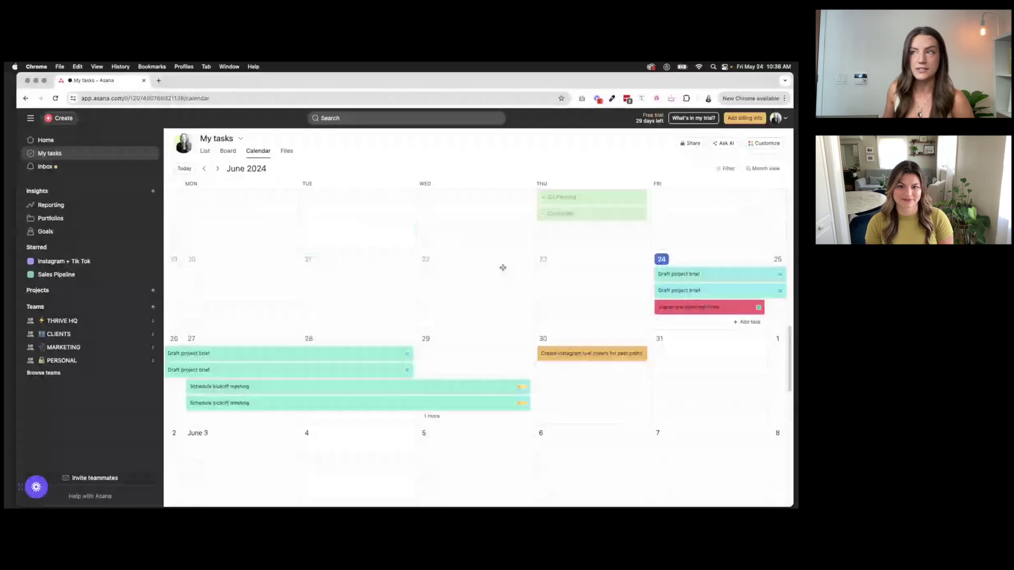
View My tasks as a board, return to the list and add a blank task under Recently assigned
click(236, 153)
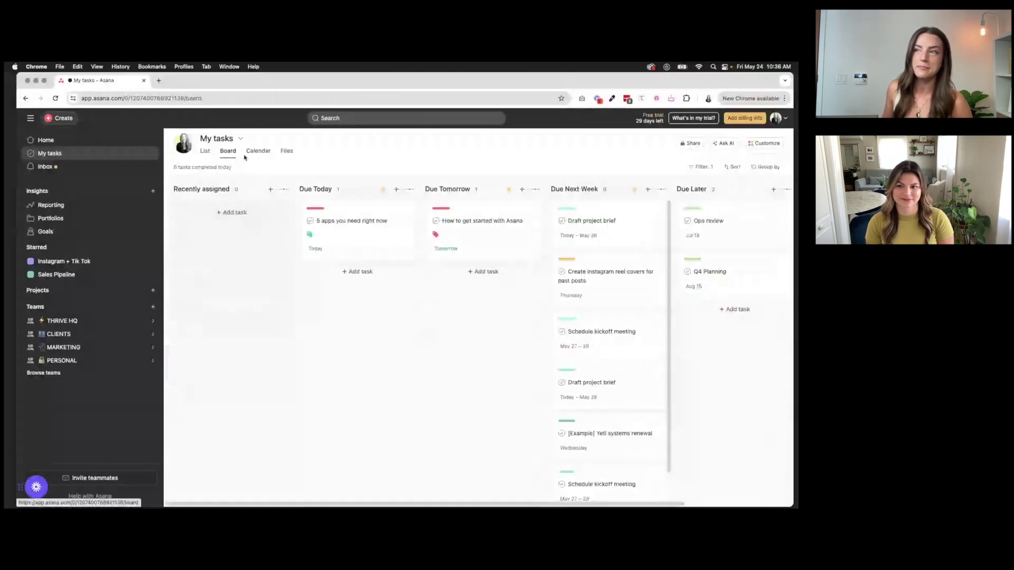
click(205, 152)
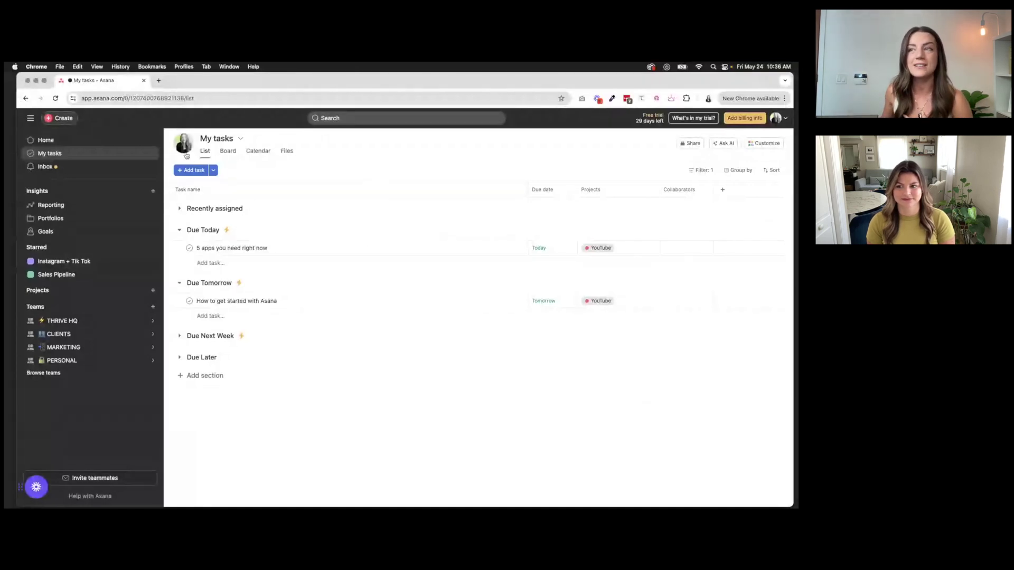
click(194, 170)
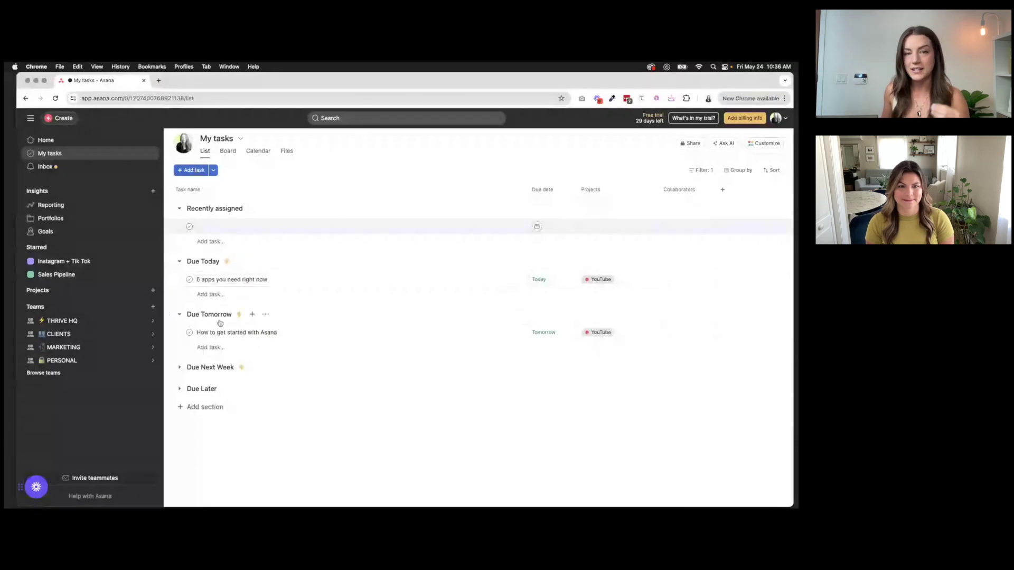
Open the Admin project of the THRIVE HQ team
mouse_move(106, 327)
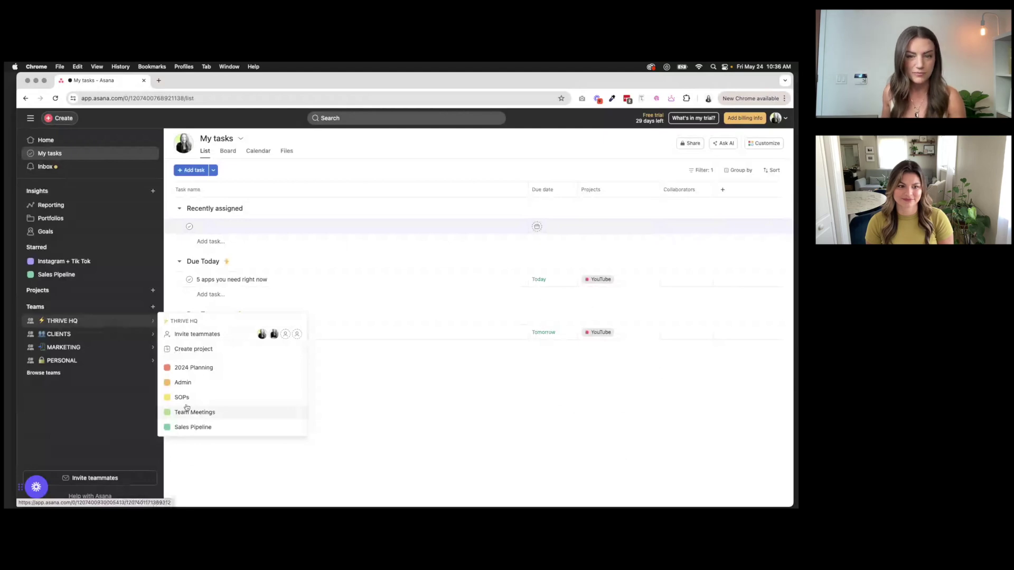
click(182, 382)
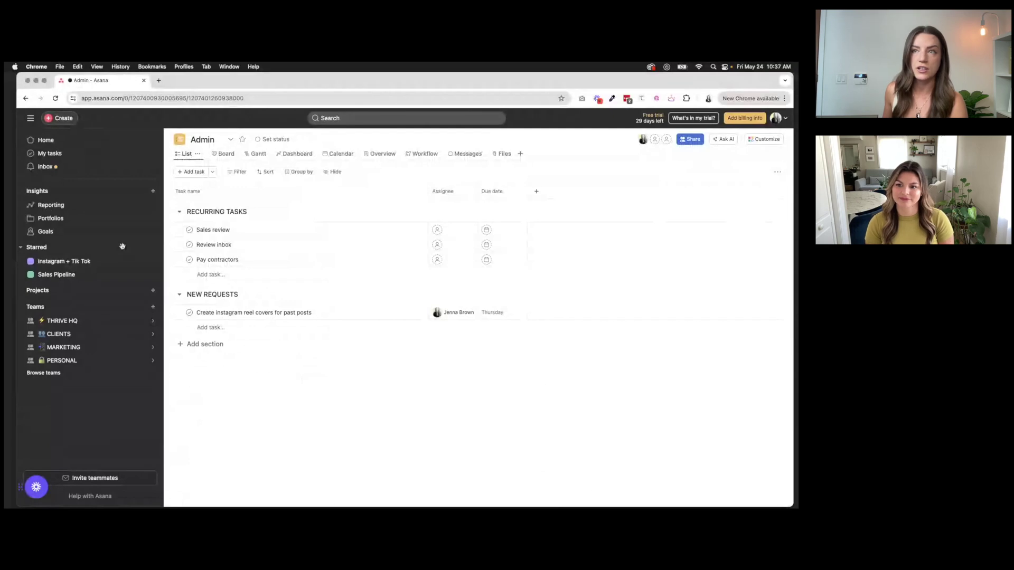
click(61, 119)
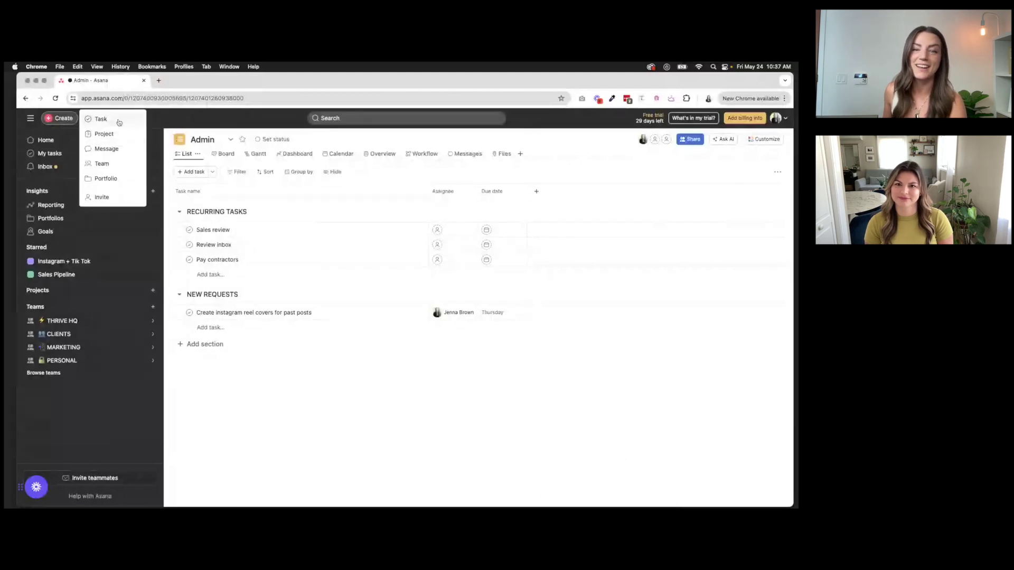
click(118, 122)
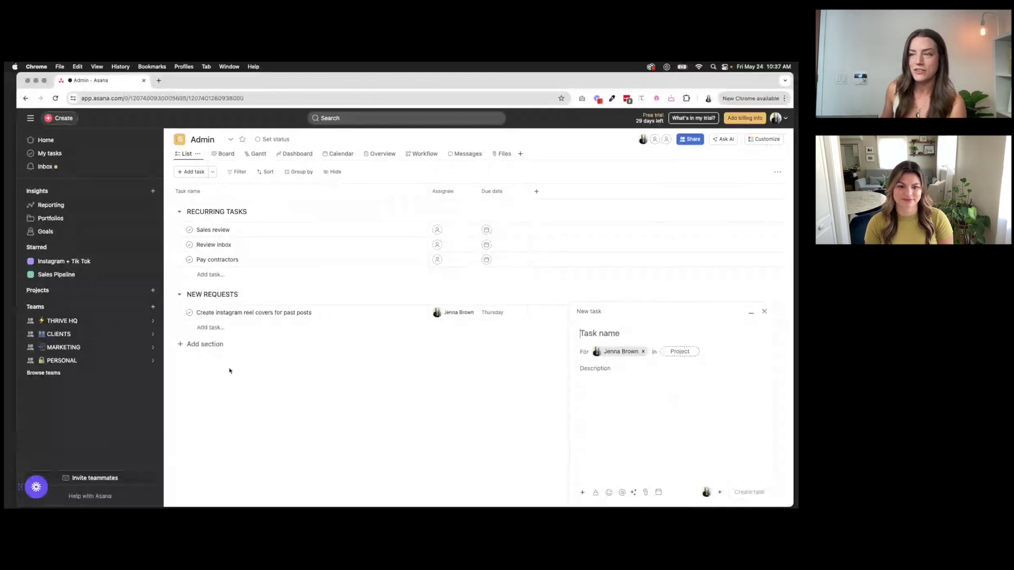
click(215, 328)
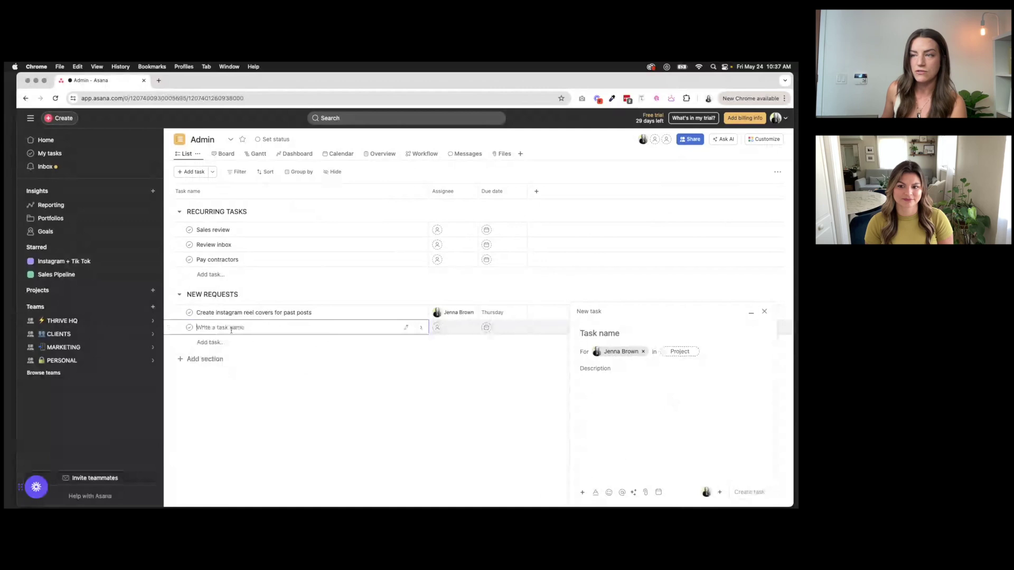
key(Escape)
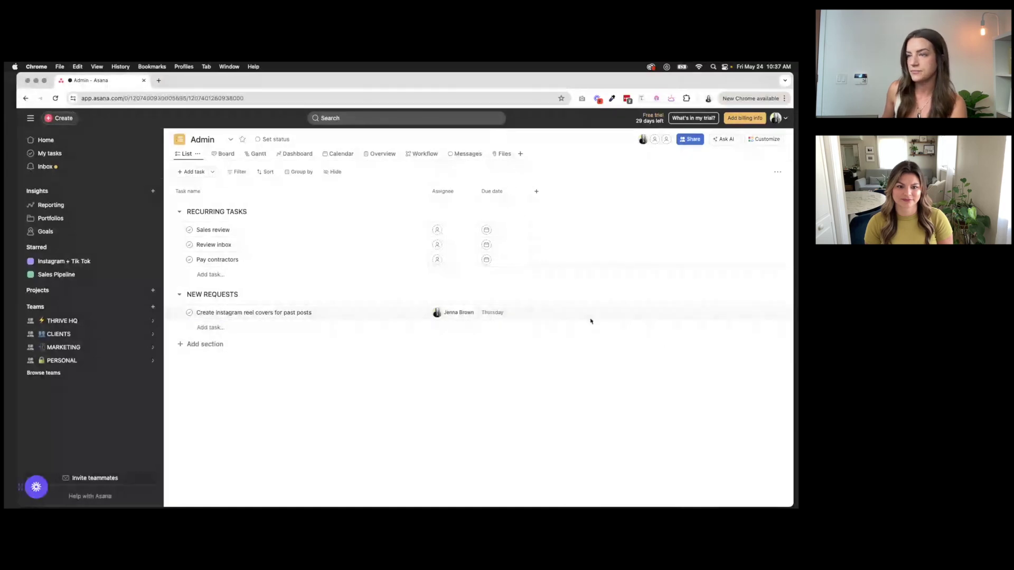
Add a task under NEW REQUESTS for recording a video with the collaborator, and open its details and description field
click(418, 328)
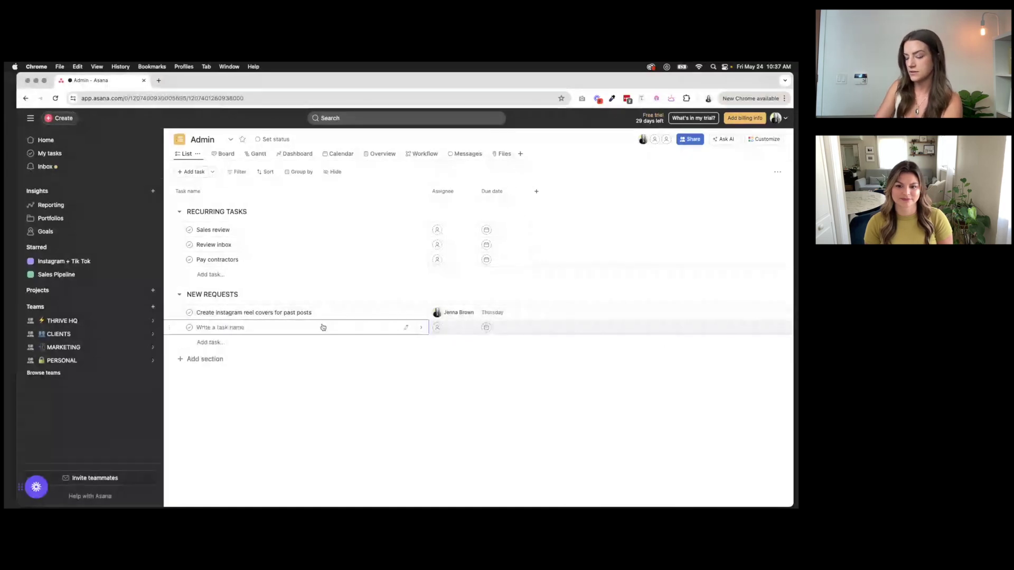
text(Record video with Kristi)
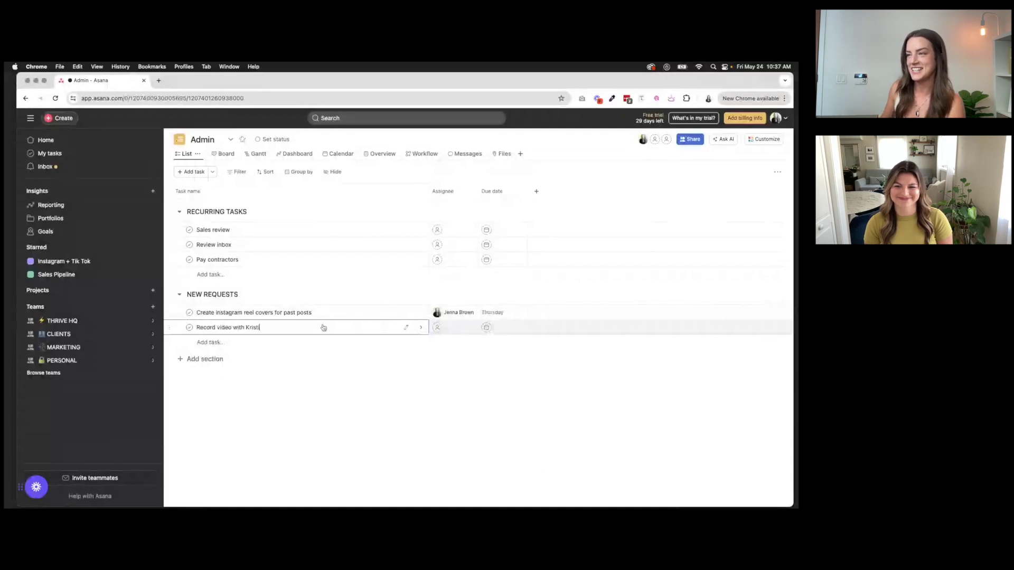
click(421, 327)
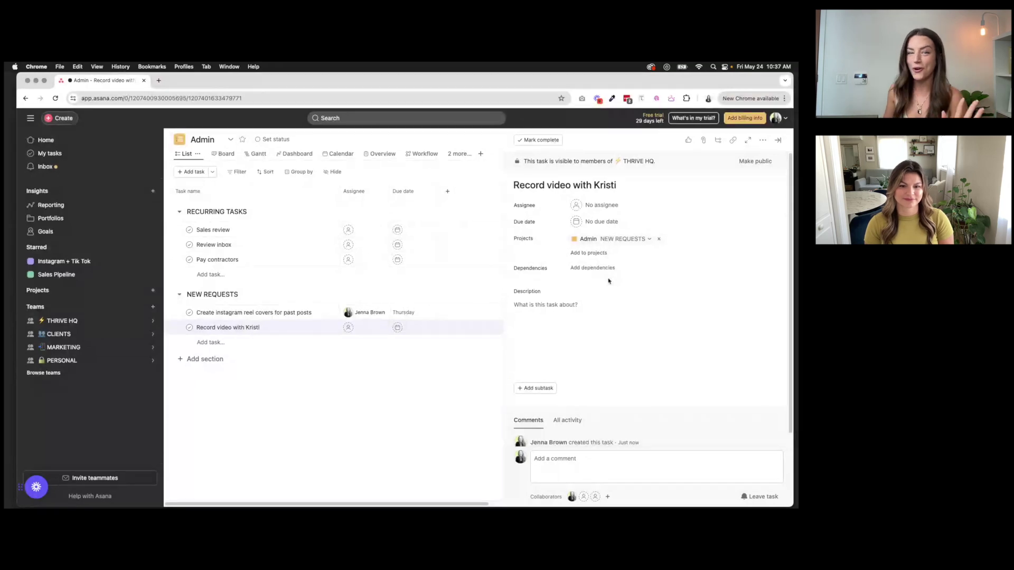
click(581, 307)
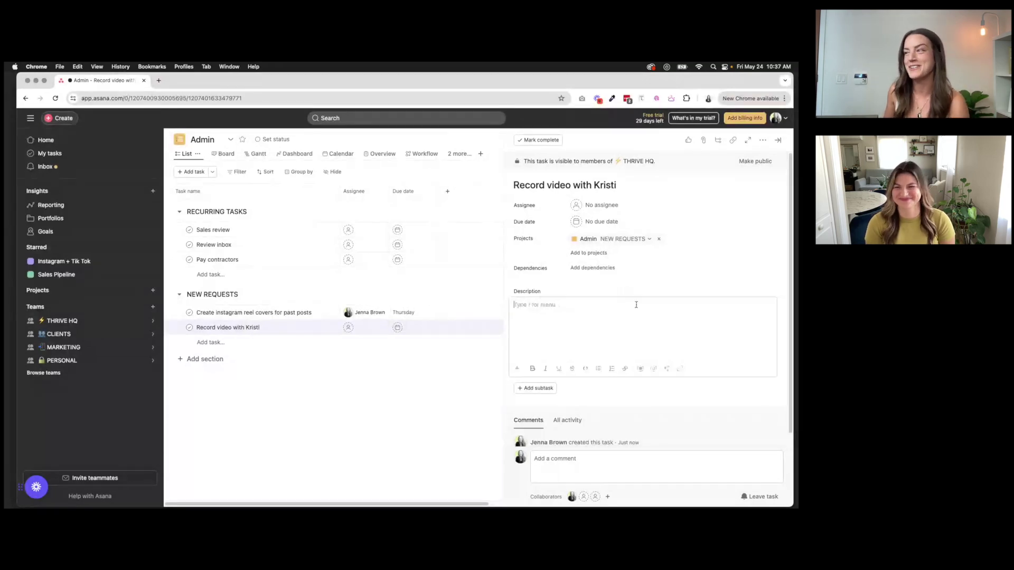
click(674, 399)
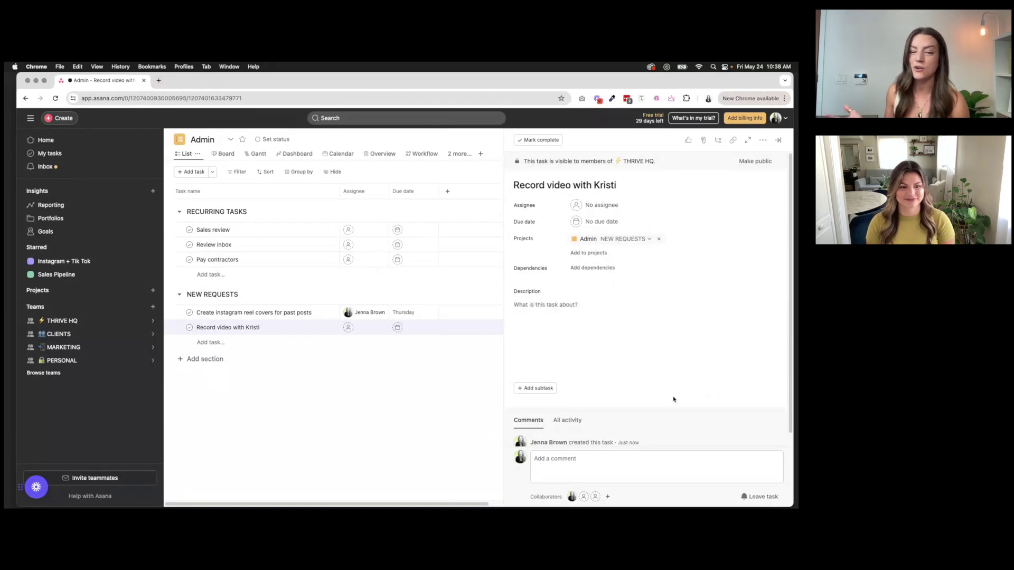
click(562, 299)
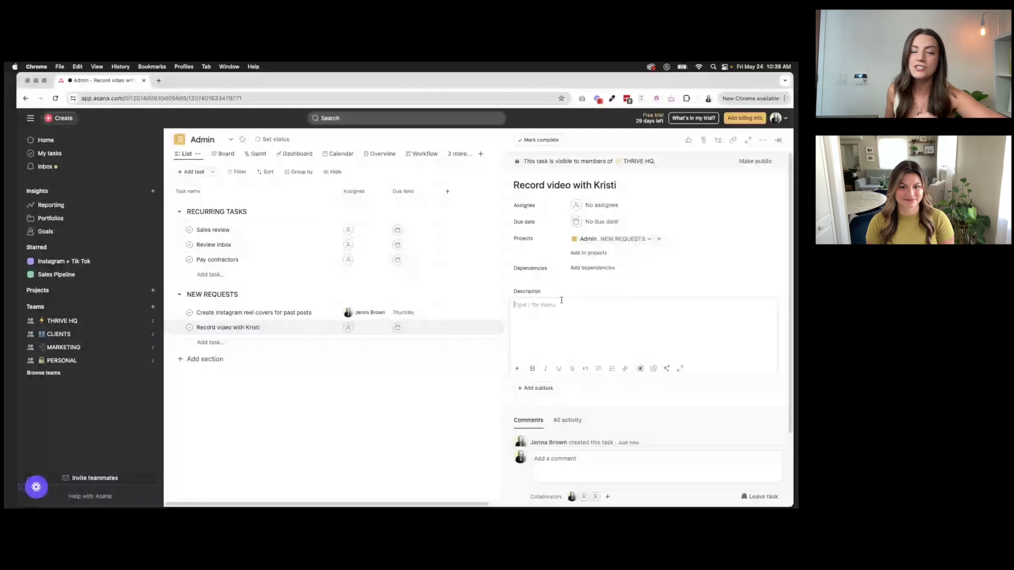
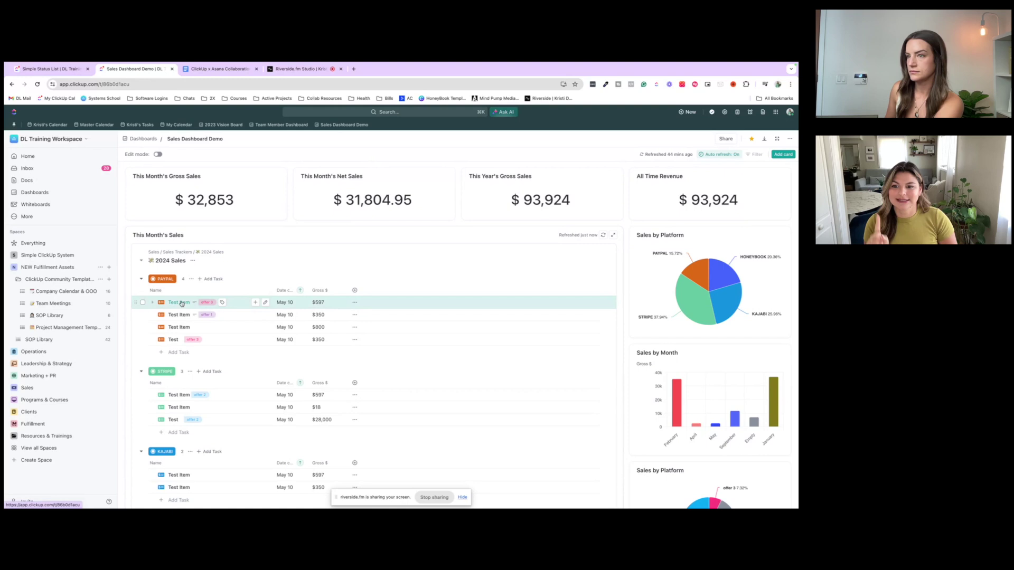
Open the 2024 Sales list from a PayPal sale in ClickUp's sales dashboard and look through its May Sales view
click(179, 302)
click(198, 148)
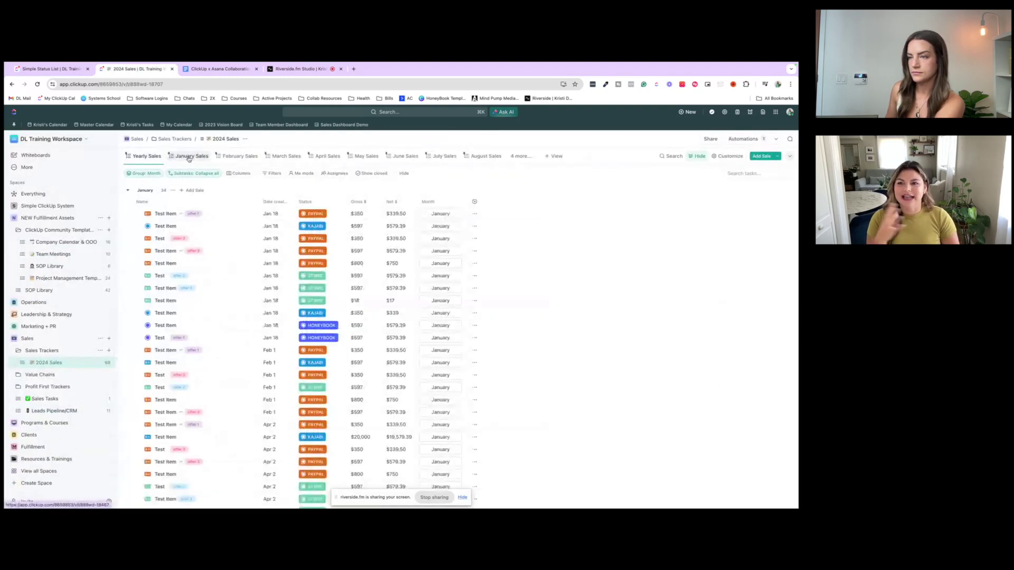
click(356, 157)
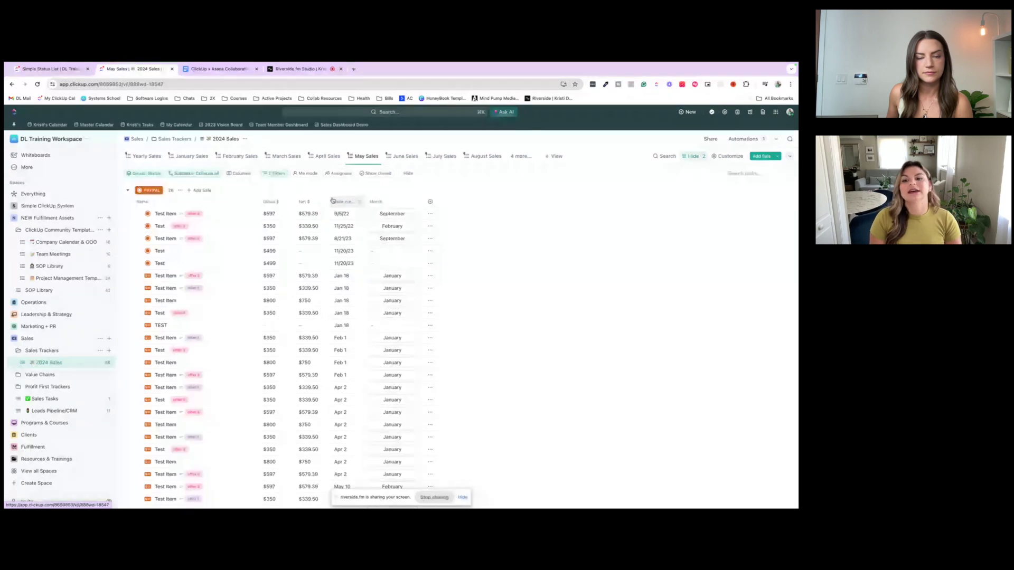
scroll(307, 264, down, 2)
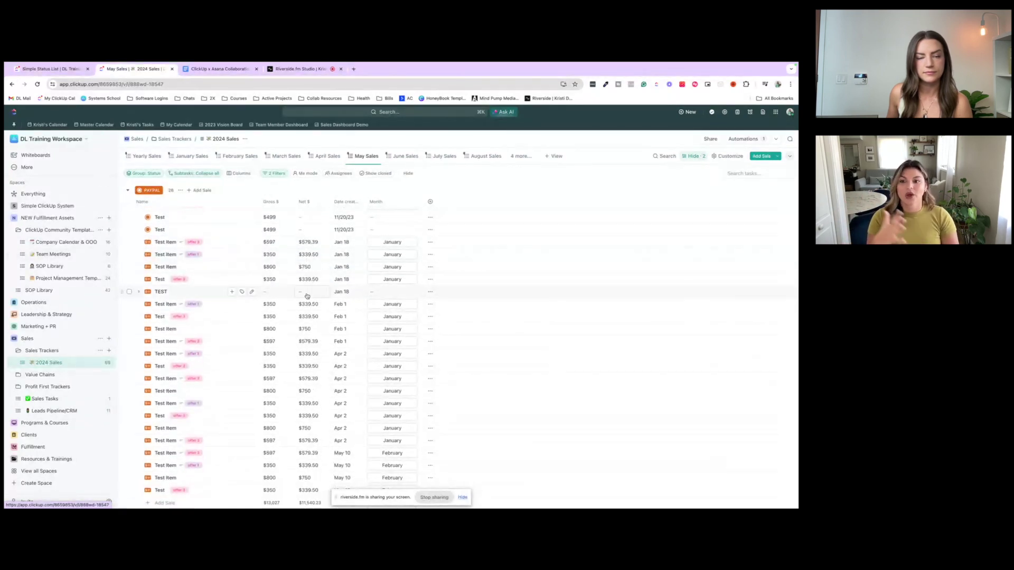
scroll(308, 293, up, 1)
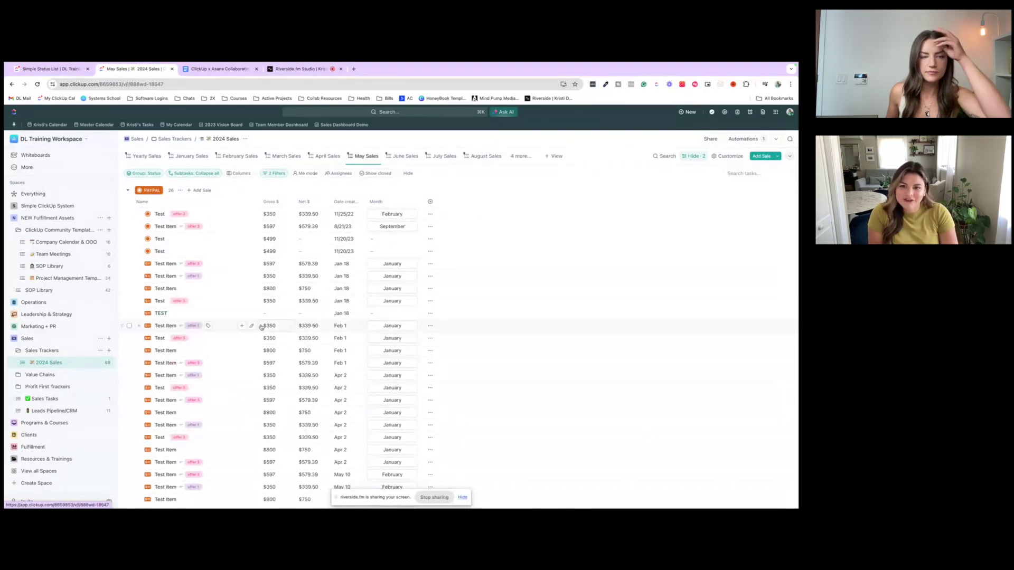
scroll(212, 317, down, 5)
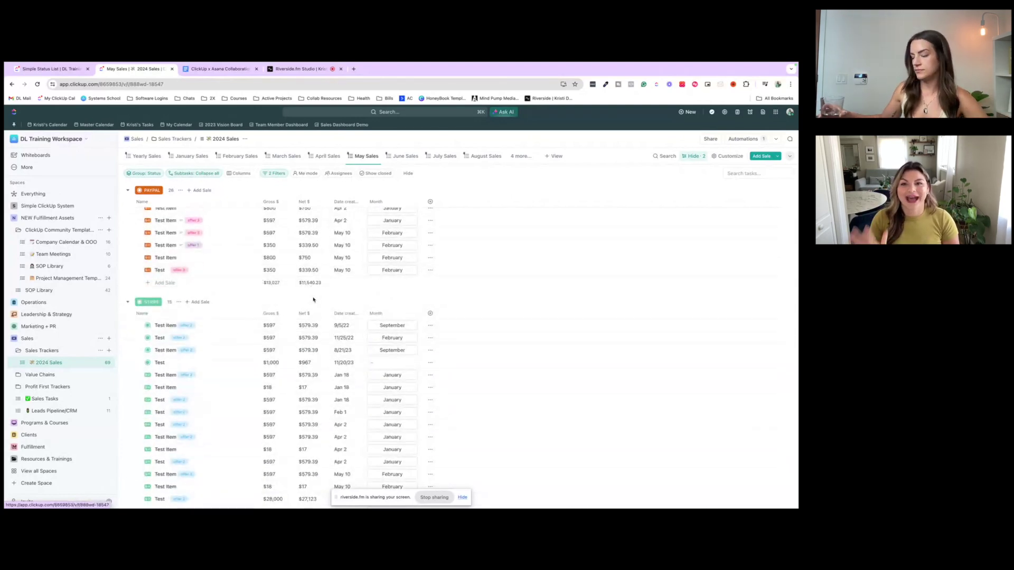
Return to the Sales Dashboard Demo and look over its sales totals, lists and charts
click(335, 127)
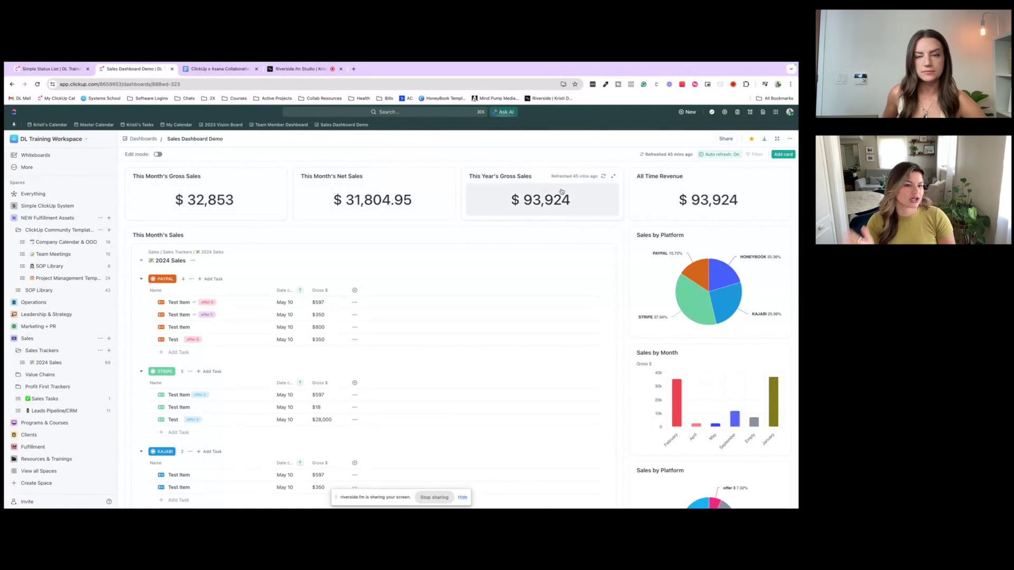
scroll(705, 313, down, 2)
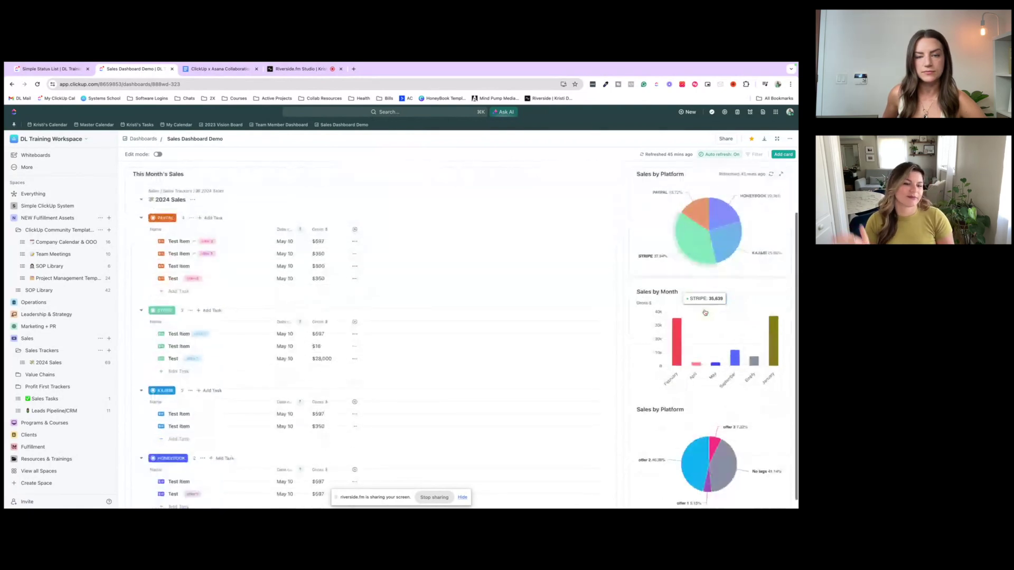
scroll(471, 275, up, 2)
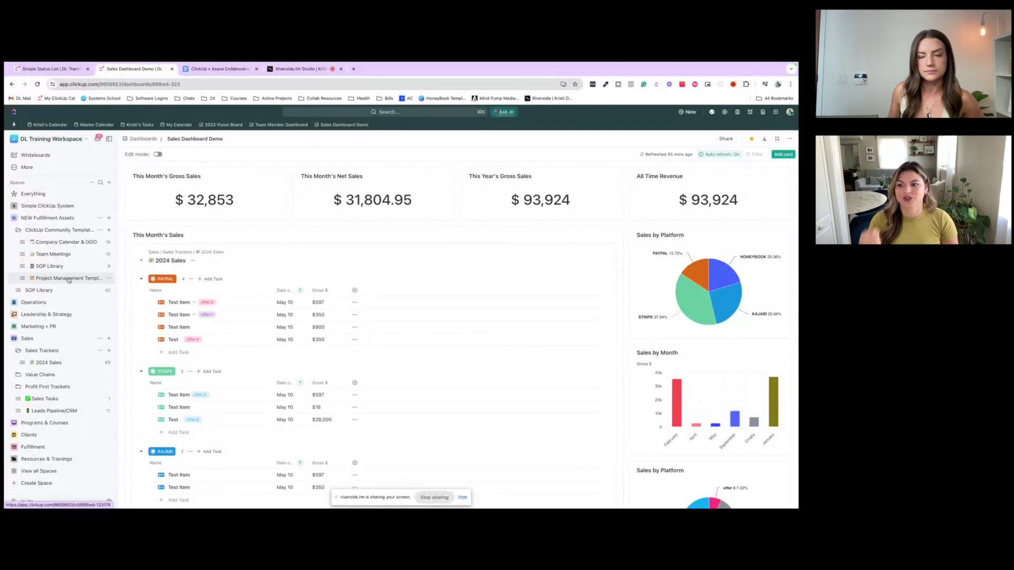
Open the Project Management Template list, collapse the sidebar and look through the tasks of each project phase
click(69, 280)
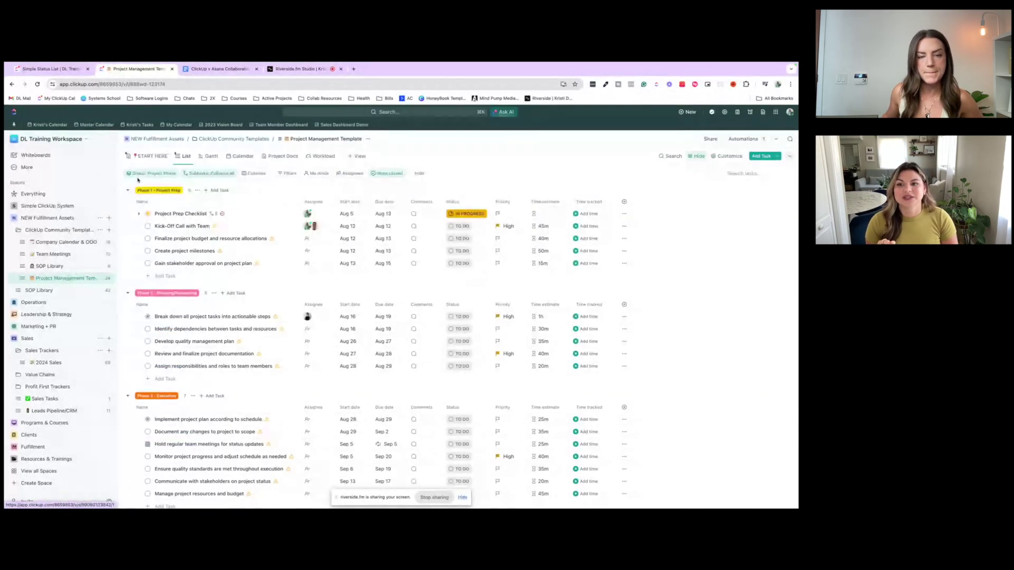
click(108, 139)
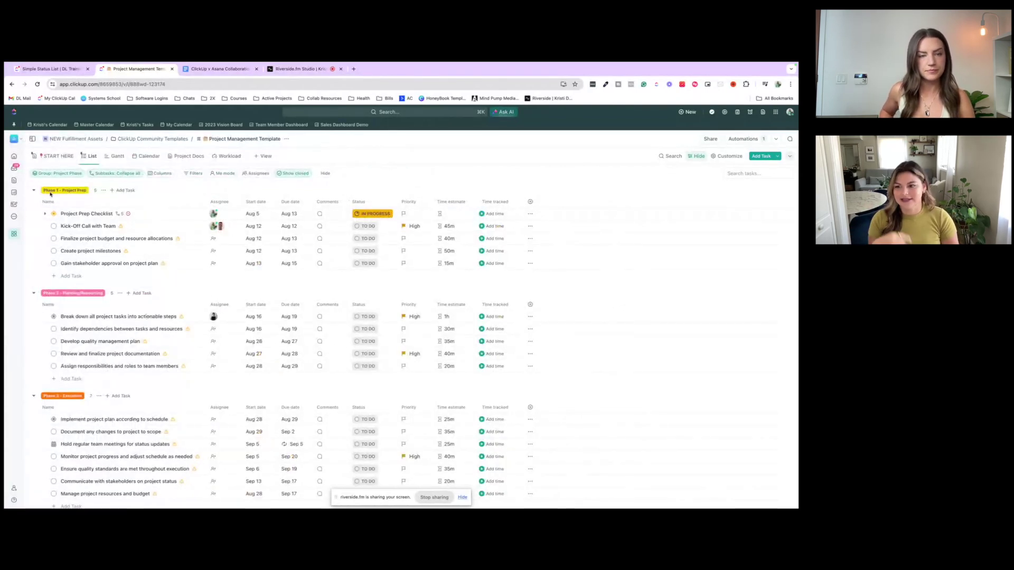
scroll(53, 193, down, 5)
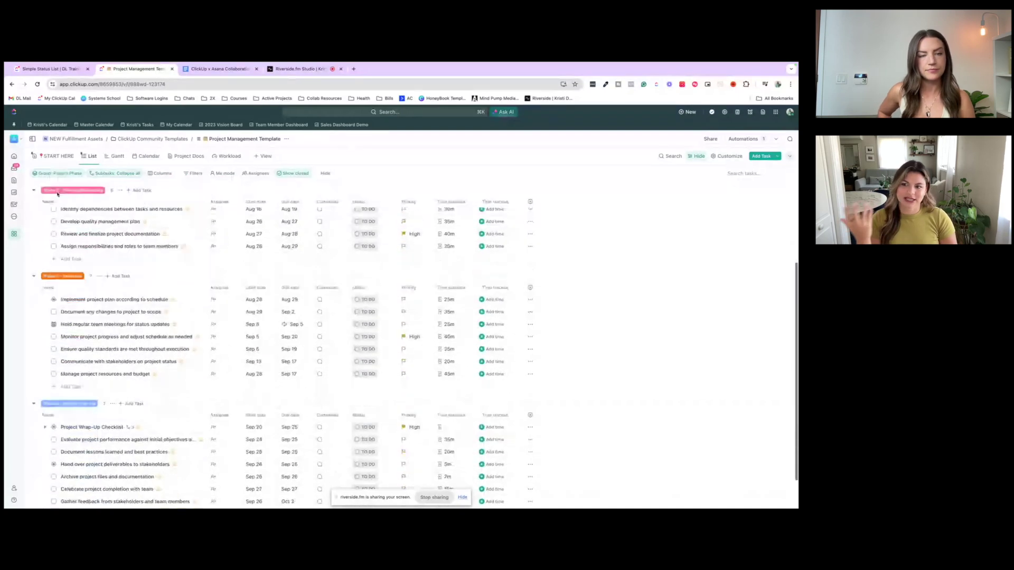
scroll(58, 195, up, 5)
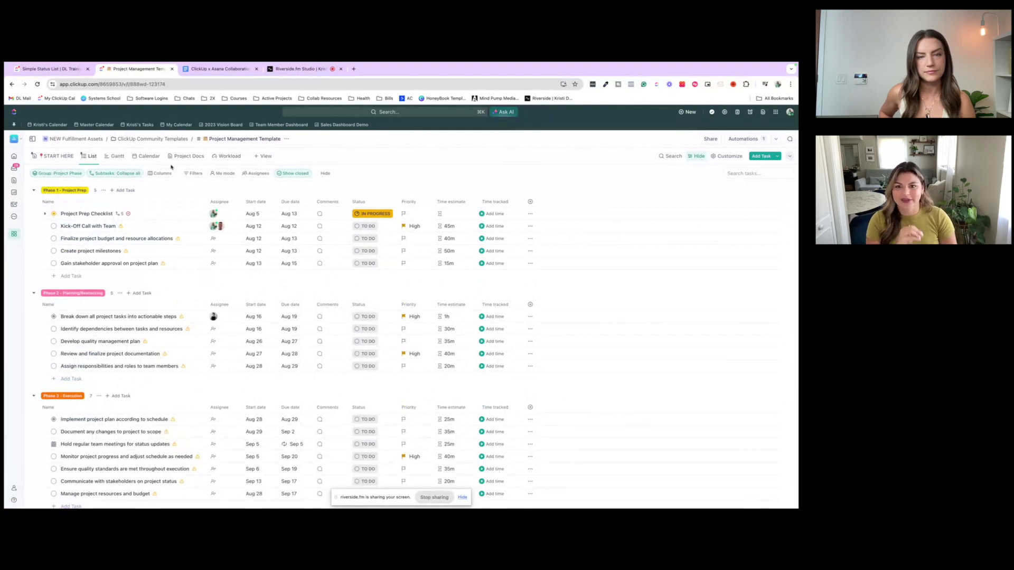
View the template's calendar and Gantt chart, and move the task for identifying dependencies between tasks and resources to late August
click(145, 156)
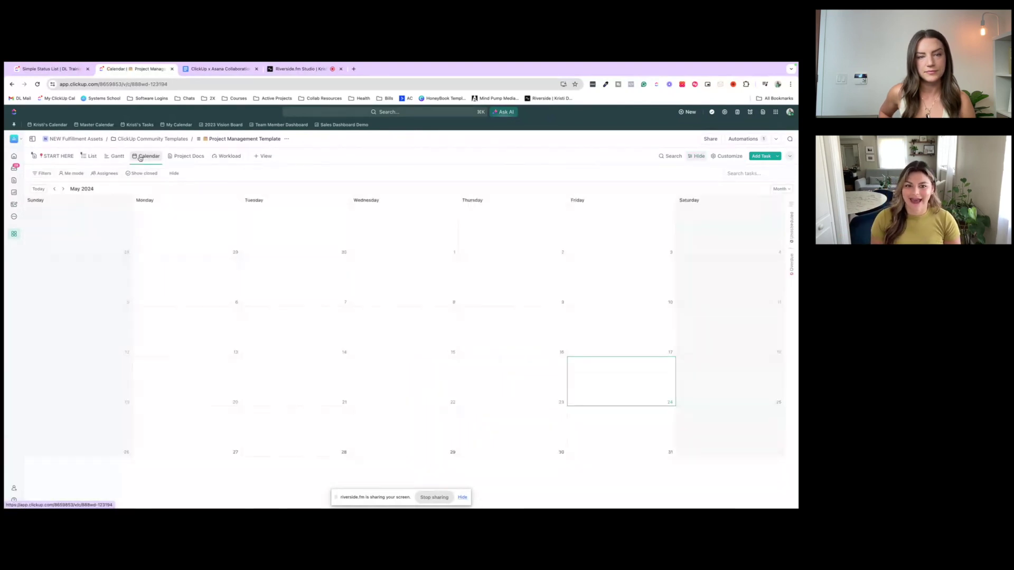
click(118, 156)
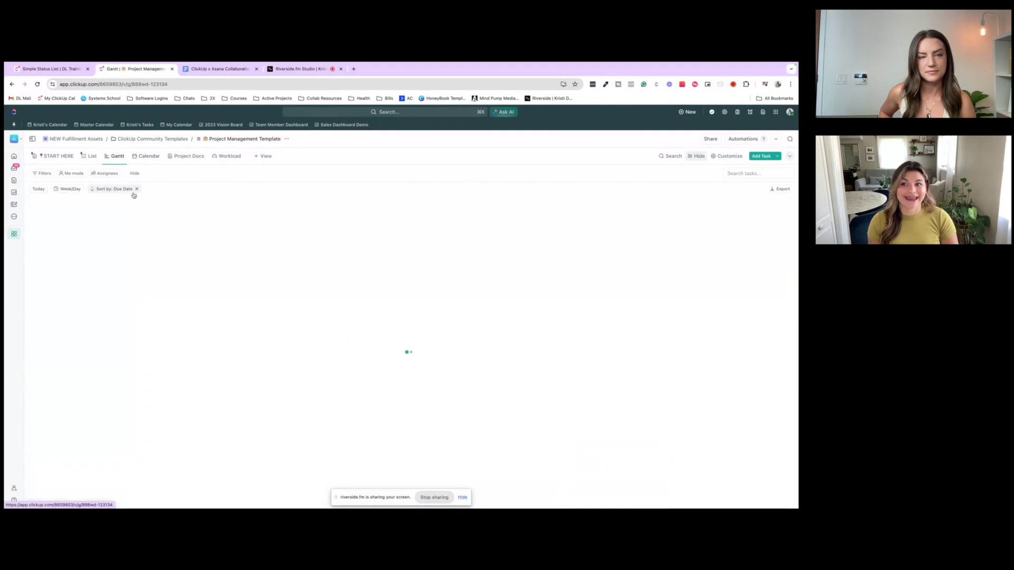
scroll(434, 296, right, 5)
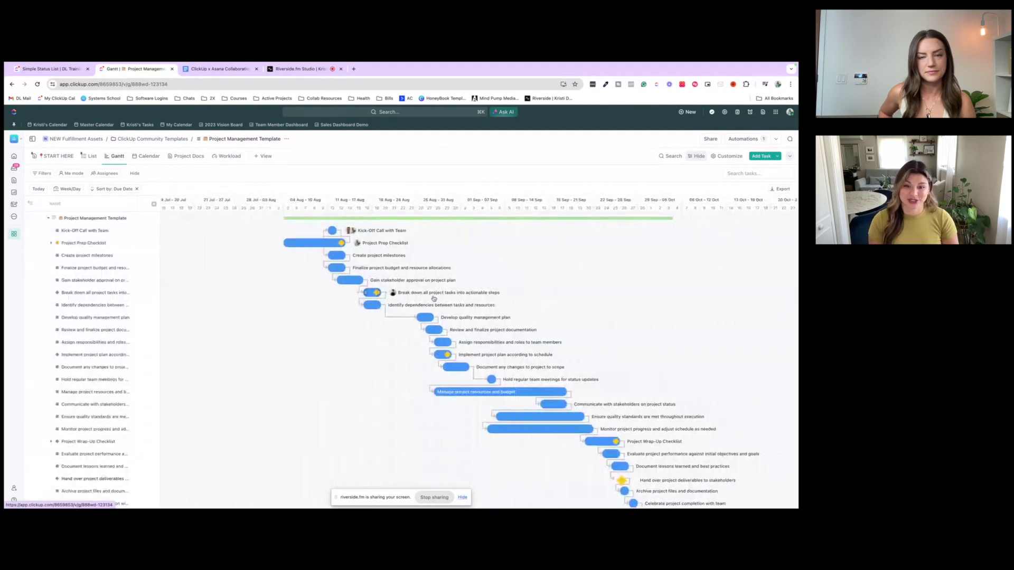
scroll(434, 299, left, 2)
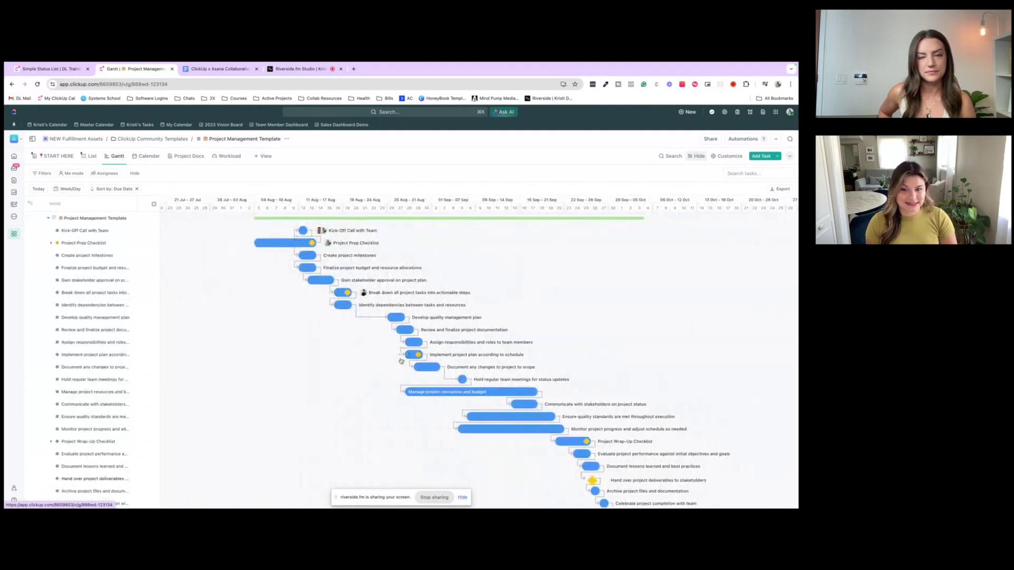
drag(384, 304, 453, 306)
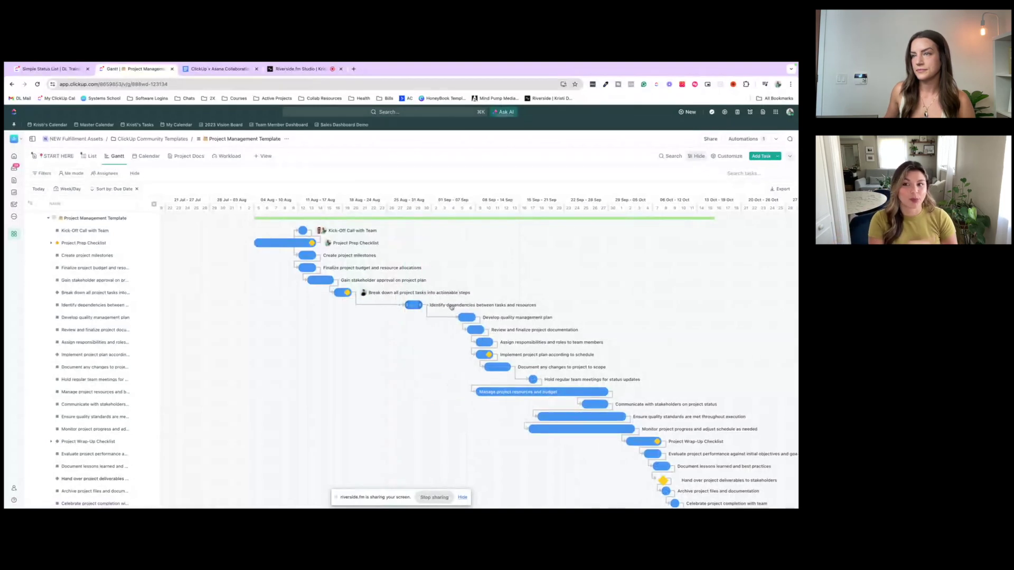
Show the team's workload in the Project Management Template for the week of Aug 11 - Aug 17
click(234, 158)
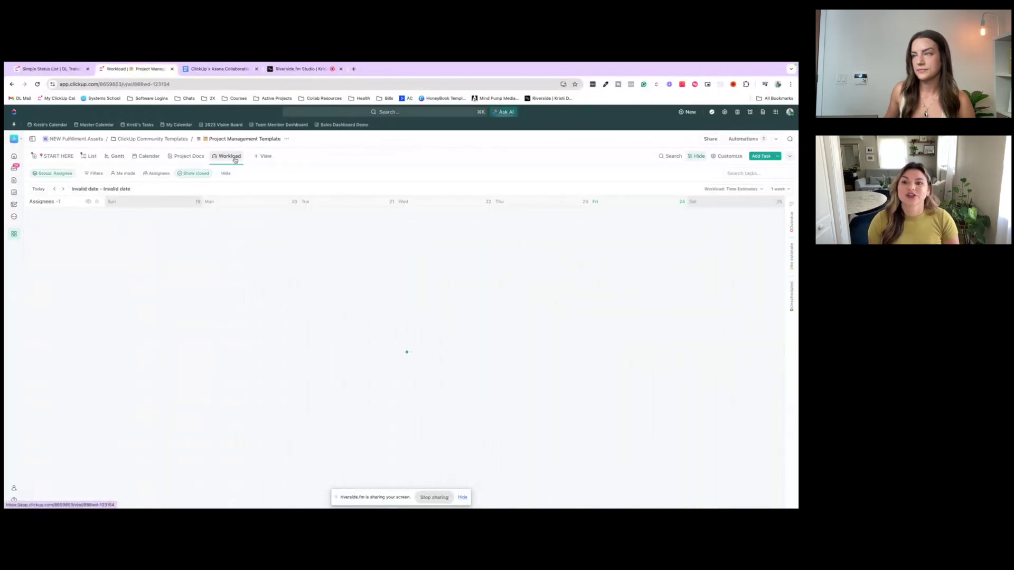
click(42, 189)
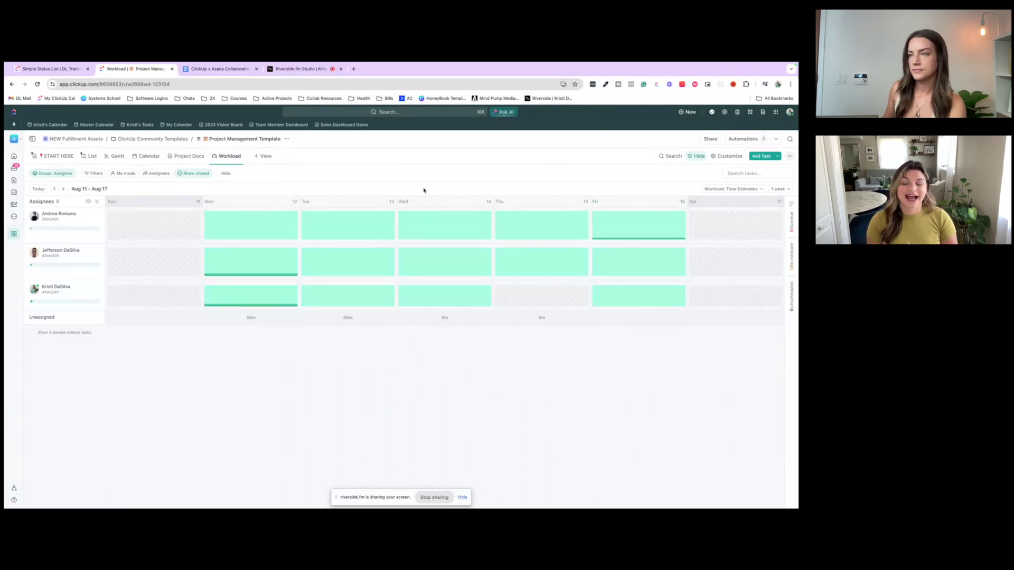
mouse_move(622, 232)
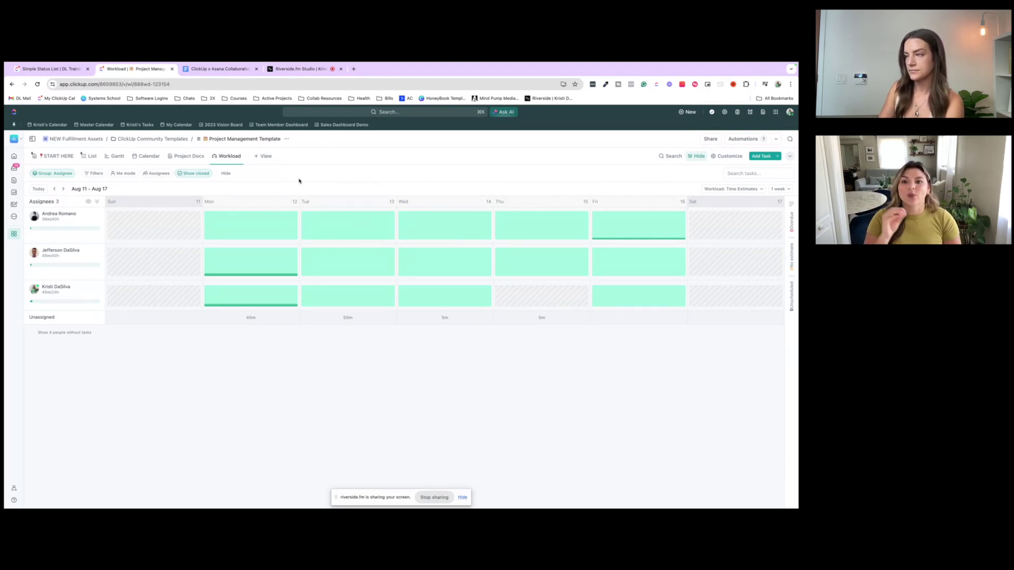
Browse the view types and embeds that can be added to the Project Management Template, and close the list
click(263, 156)
scroll(405, 278, down, 3)
scroll(406, 278, down, 1)
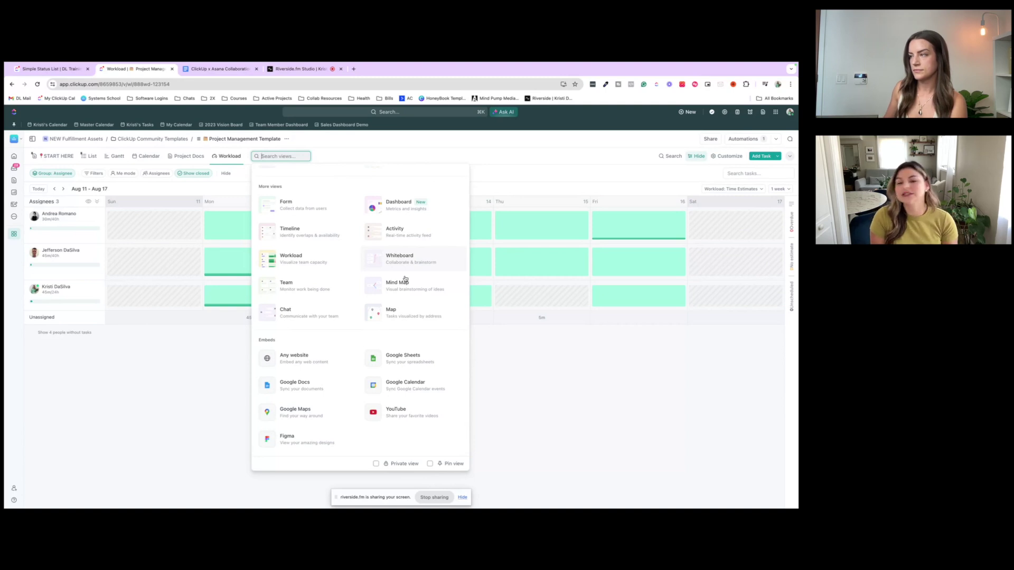
scroll(405, 279, up, 3)
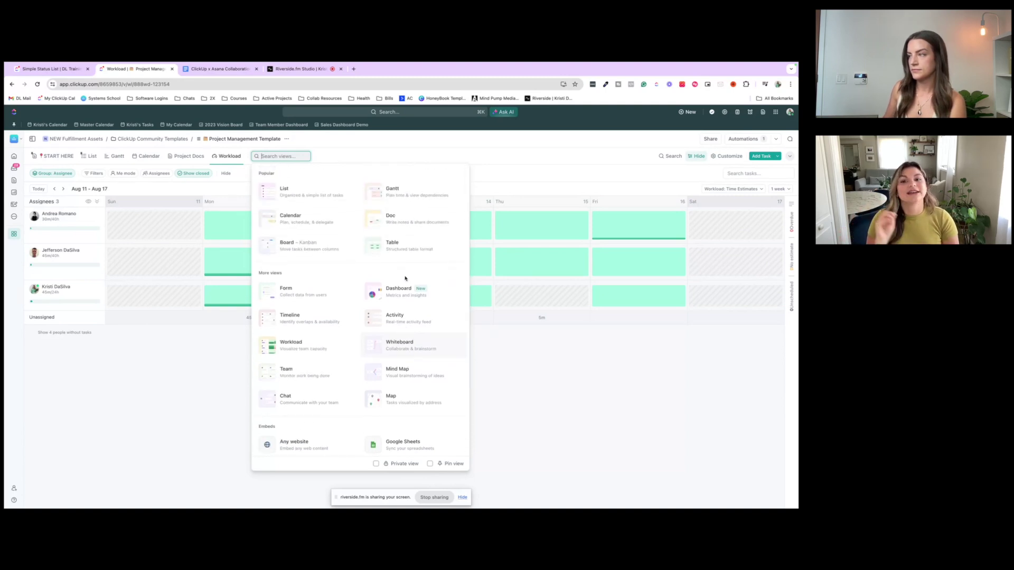
click(406, 148)
Restore the sidebar and compare the Everything calendar with the Project Management Template's workload, ending on Everything
click(32, 139)
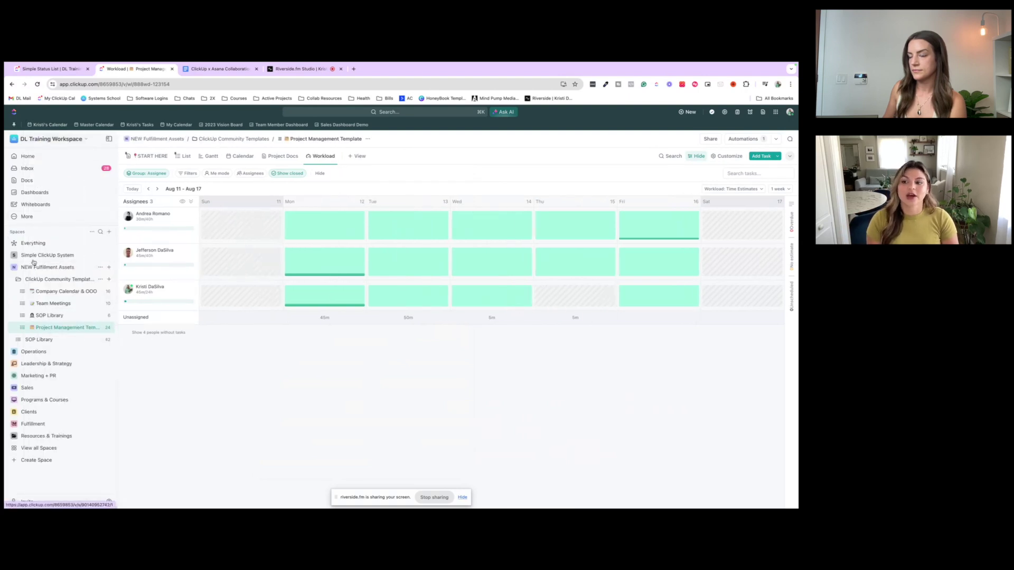
click(33, 244)
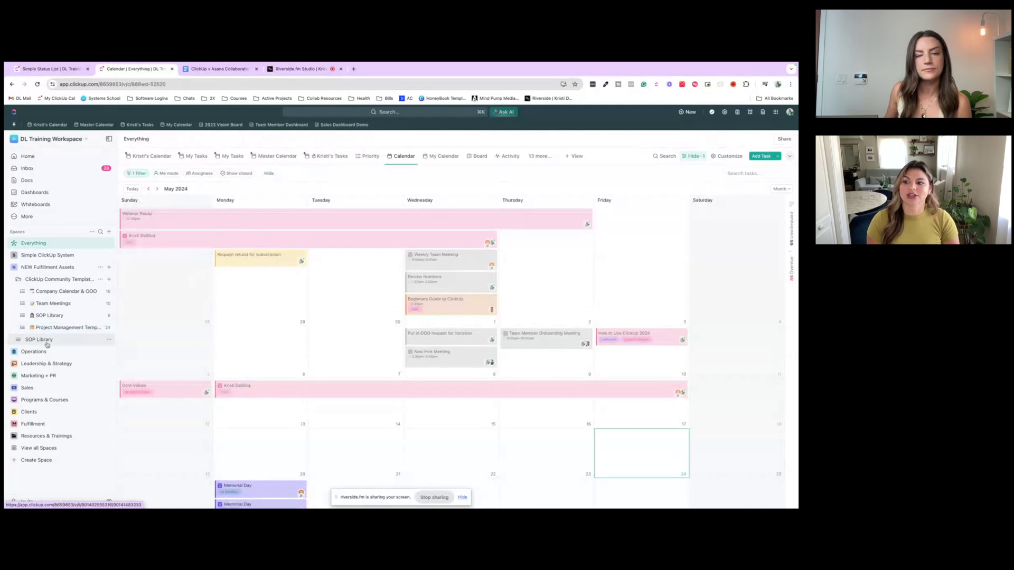
click(54, 328)
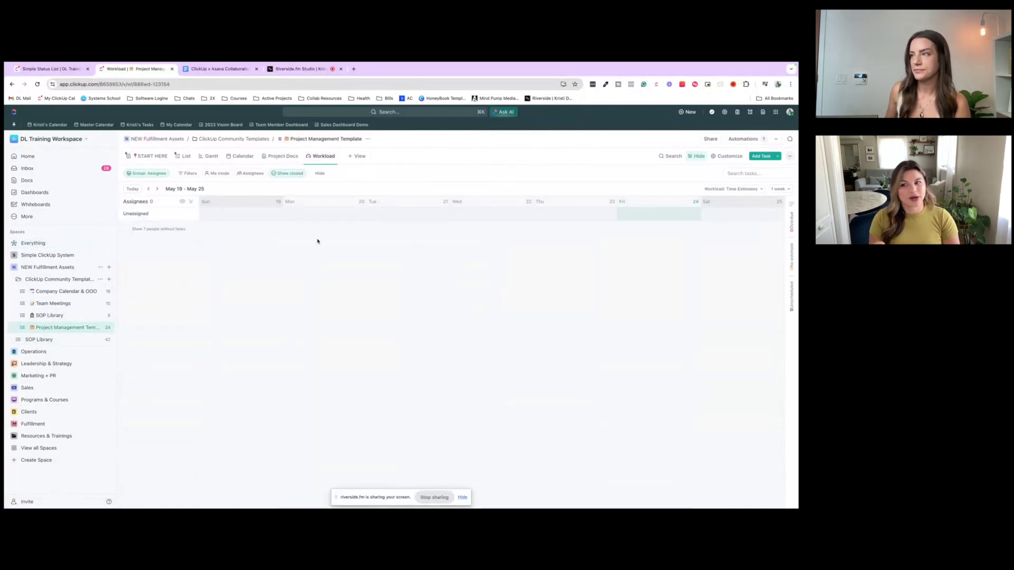
click(29, 244)
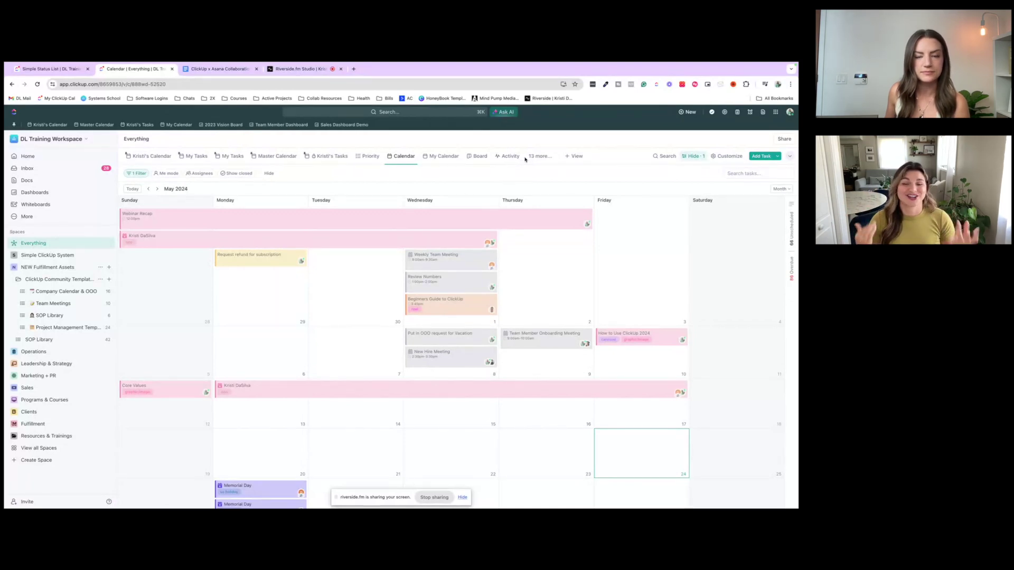
Show Everything as a board and browse the view types available at that level
click(478, 157)
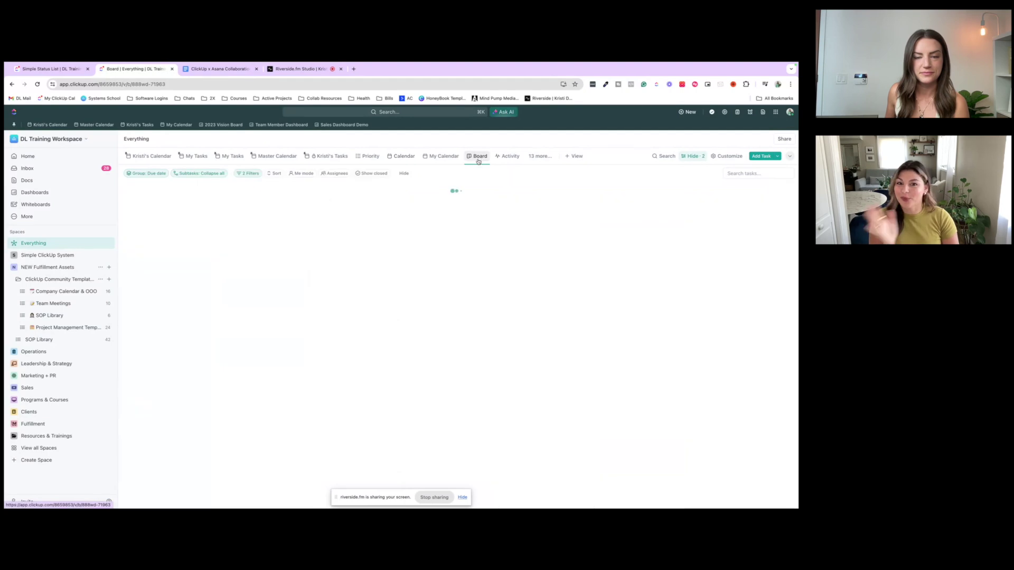
click(575, 156)
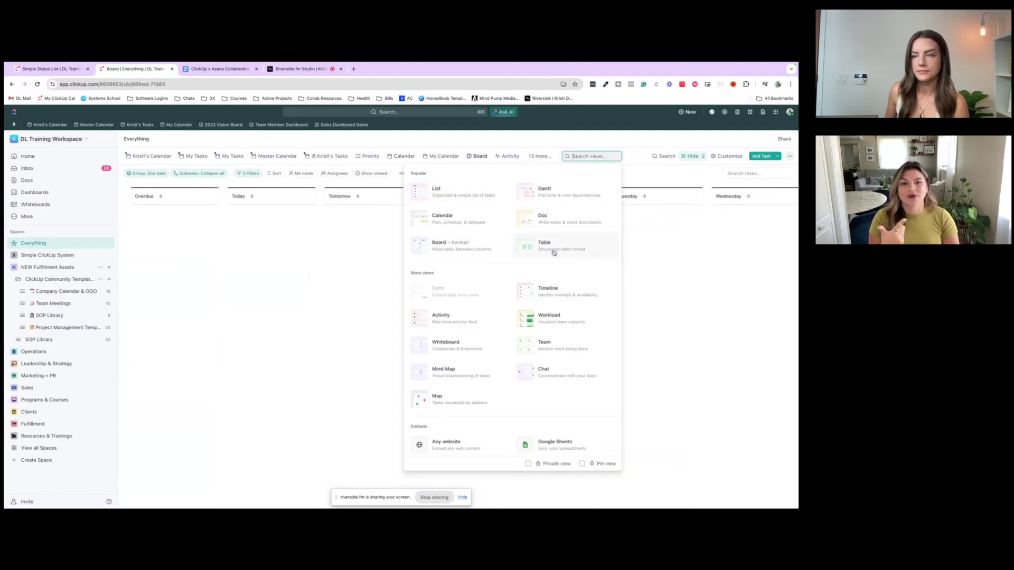
scroll(552, 259, down, 2)
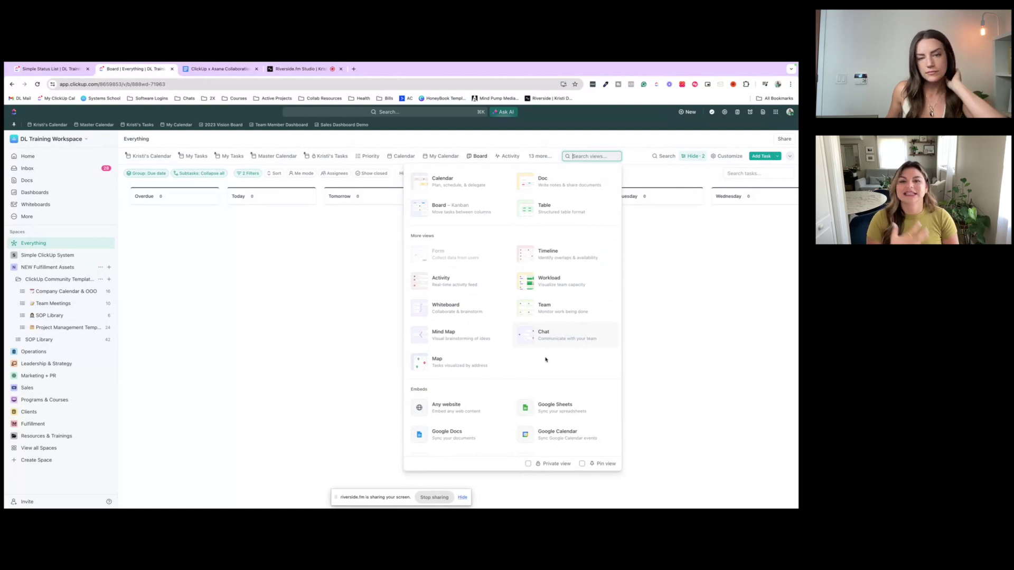
click(314, 273)
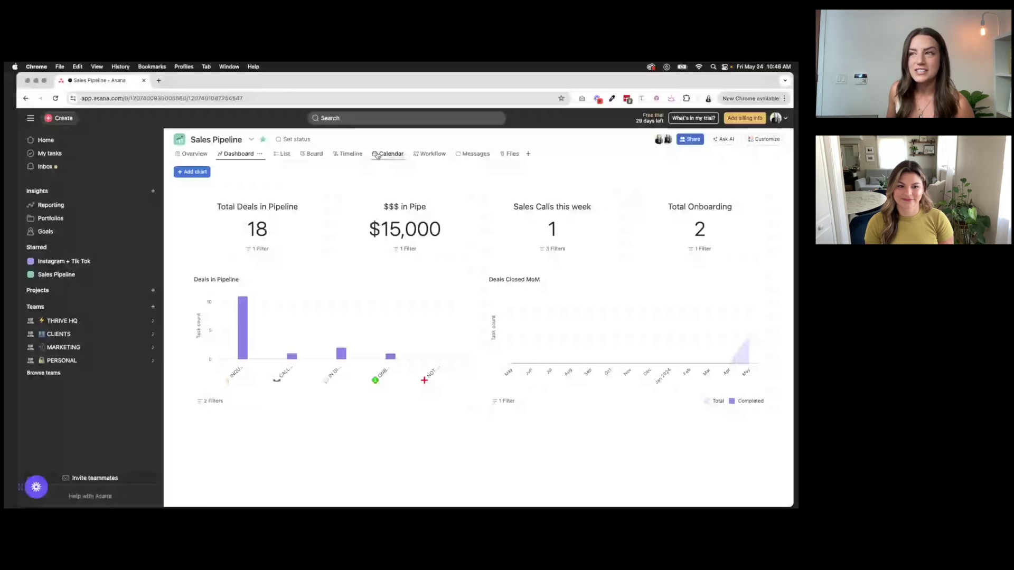
Show the Sales Pipeline as a list, view the due date column's options, and switch the project to its board
click(274, 154)
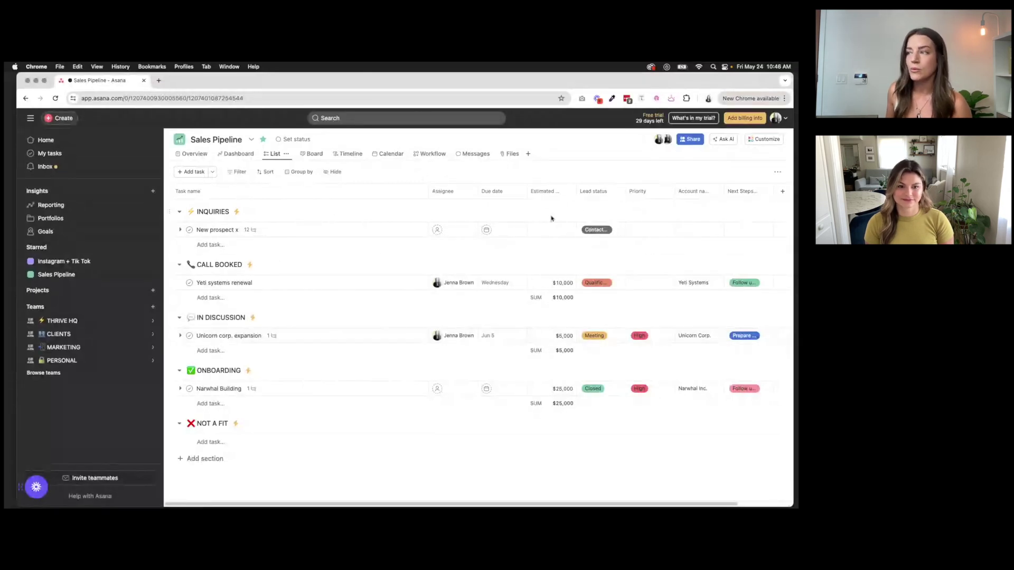
click(517, 191)
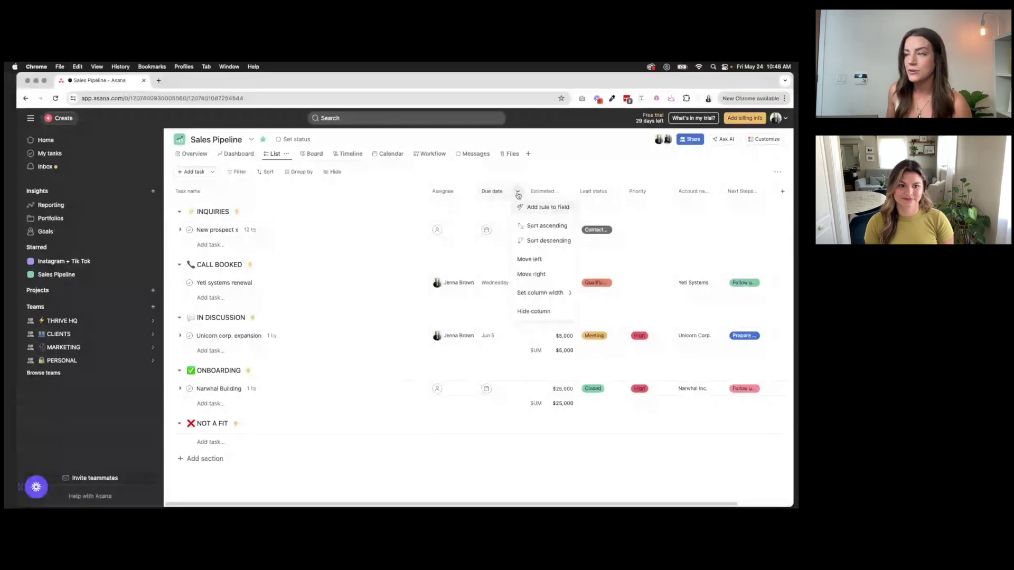
click(592, 464)
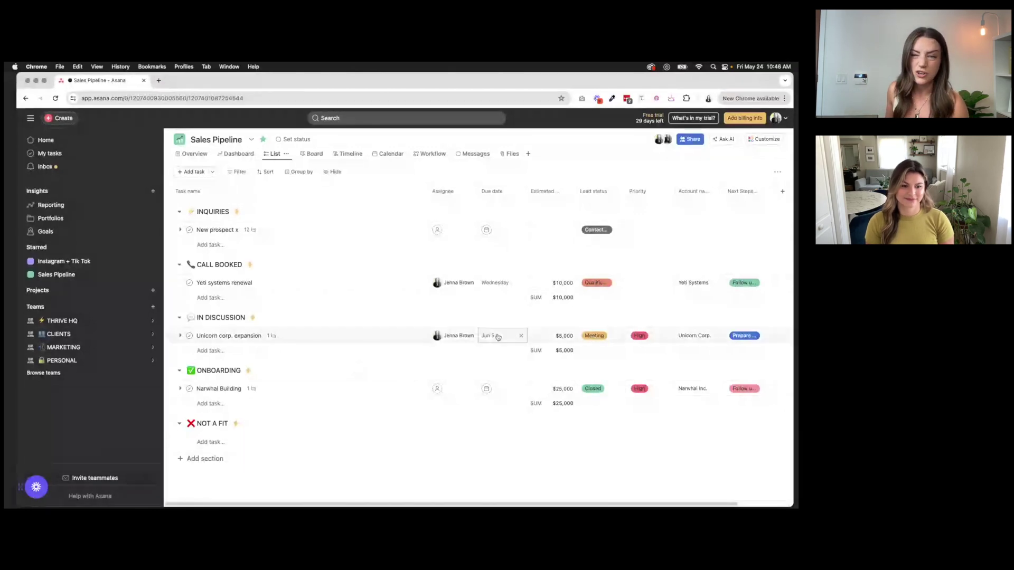
click(313, 155)
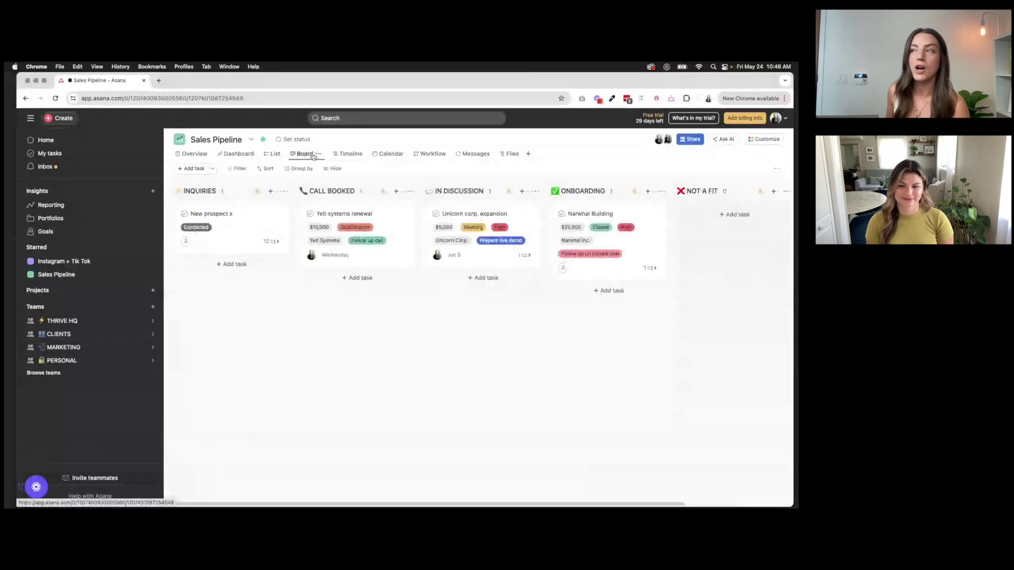
Show the Sales Pipeline timeline and examine the Unicorn corp. expansion task's bar
click(347, 156)
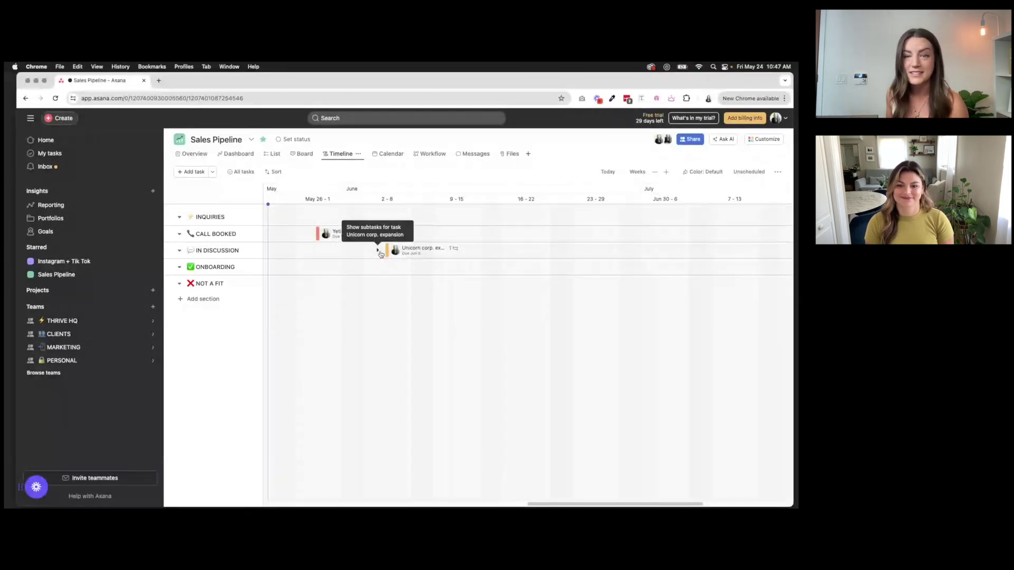
drag(386, 251, 389, 251)
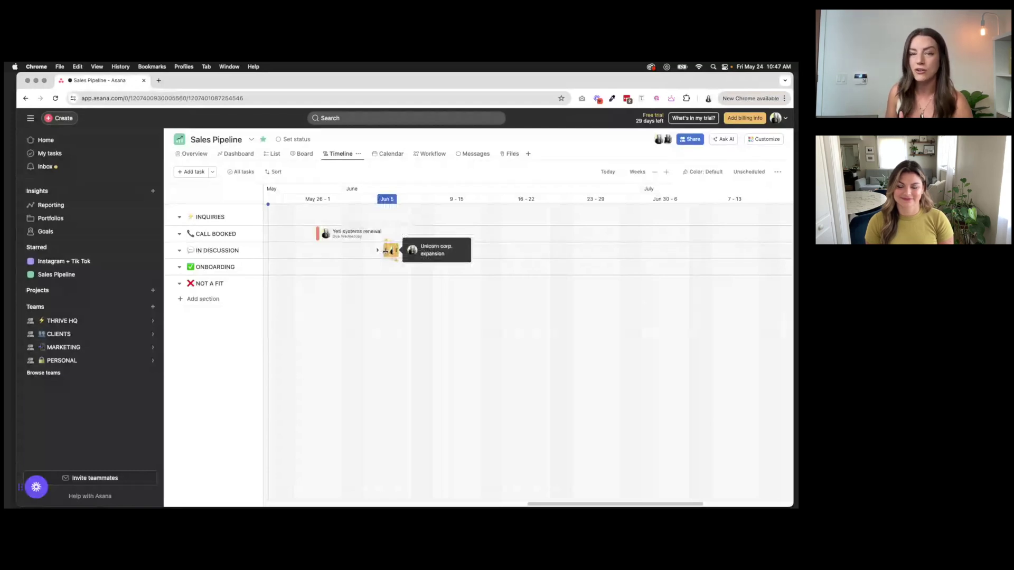
drag(388, 249, 389, 249)
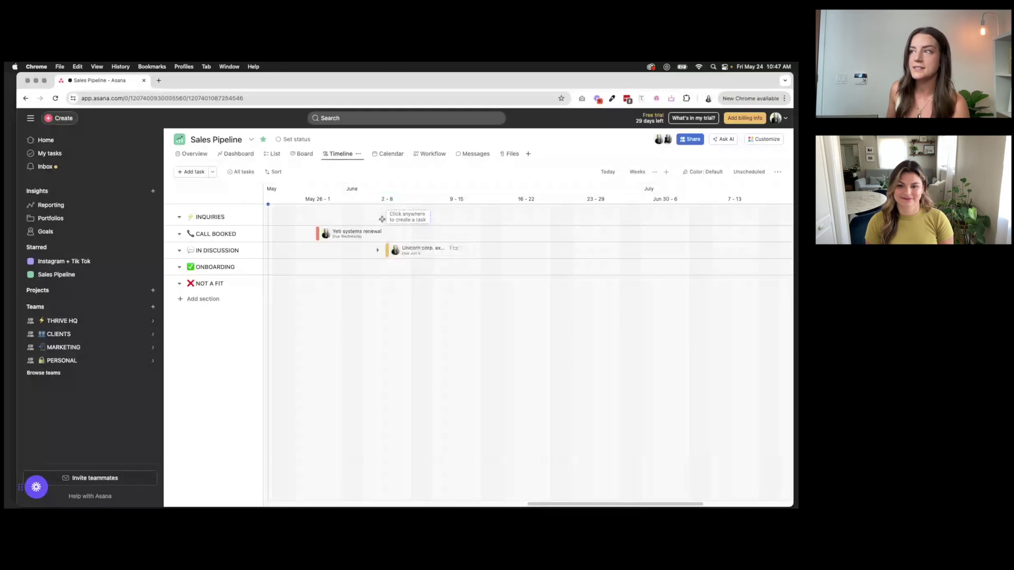
Show the Sales Pipeline calendar in month view
click(385, 155)
click(660, 171)
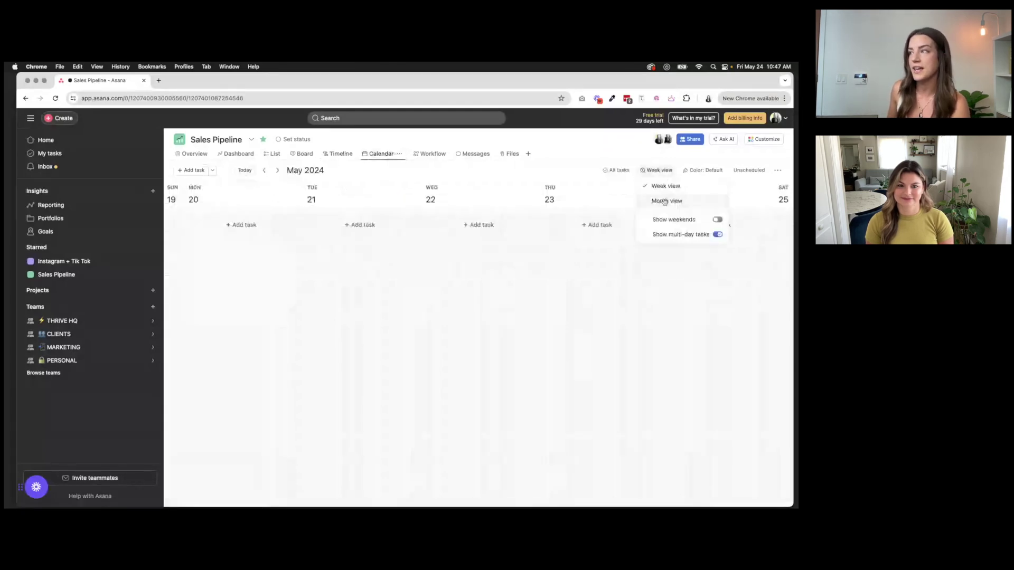
click(665, 201)
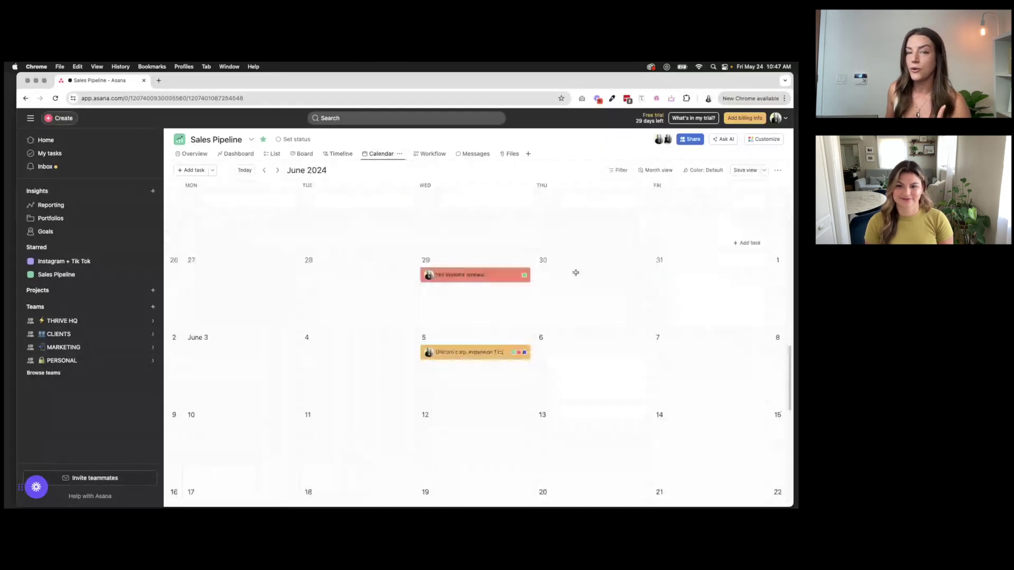
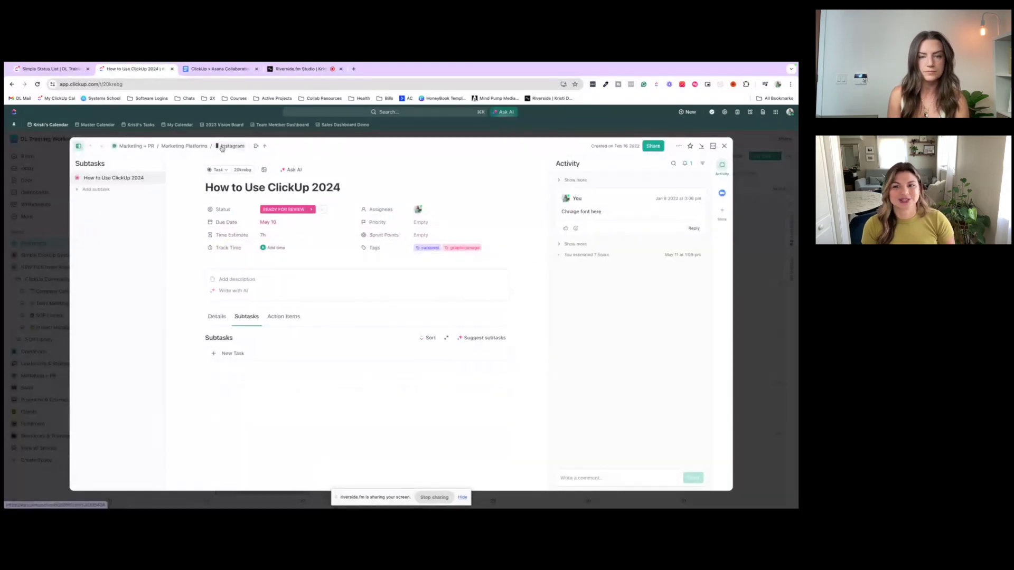
Go to the Instagram list in ClickUp and browse the statuses available for the How to Use ClickUp task
click(231, 146)
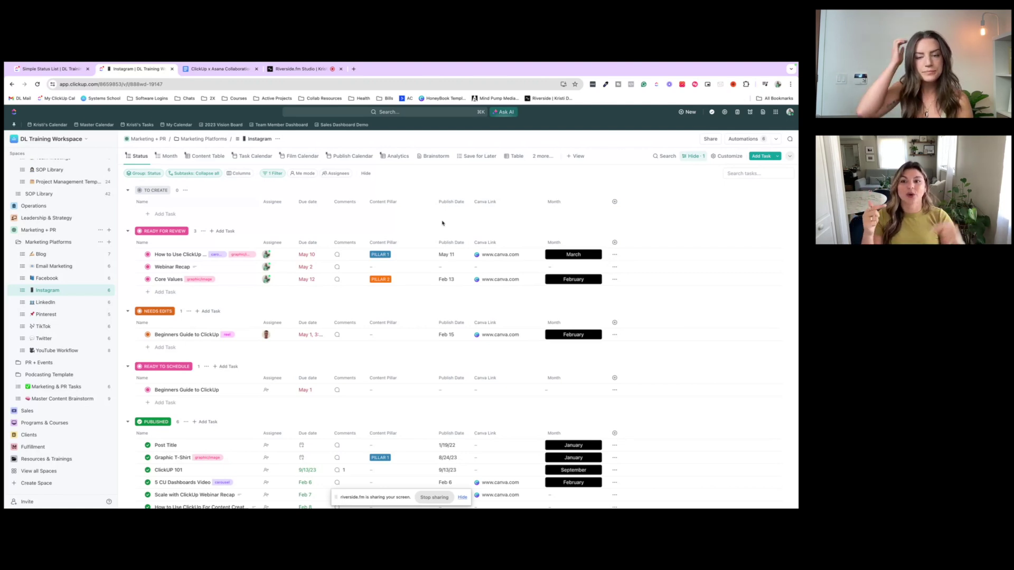
click(149, 267)
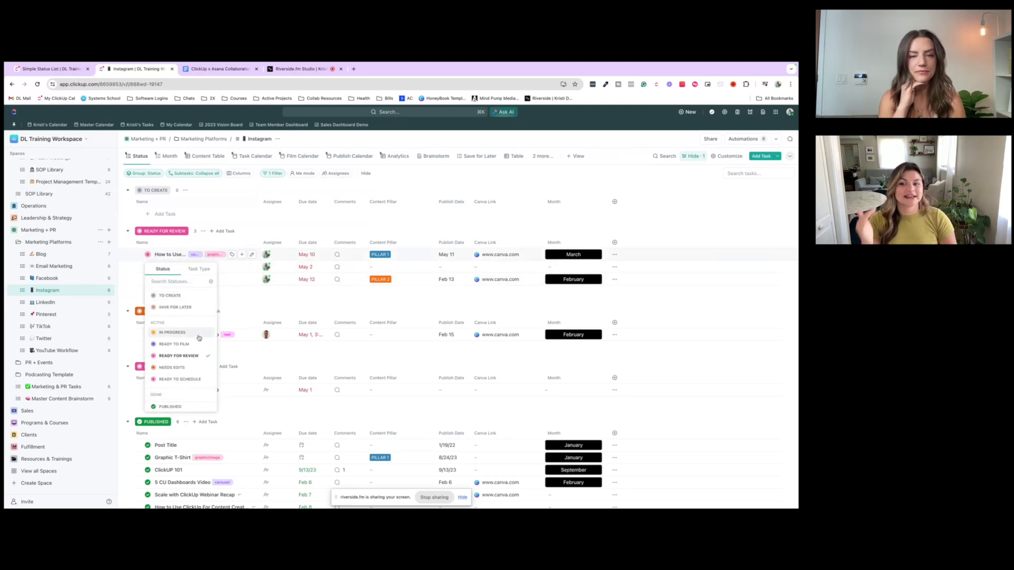
scroll(200, 339, down, 1)
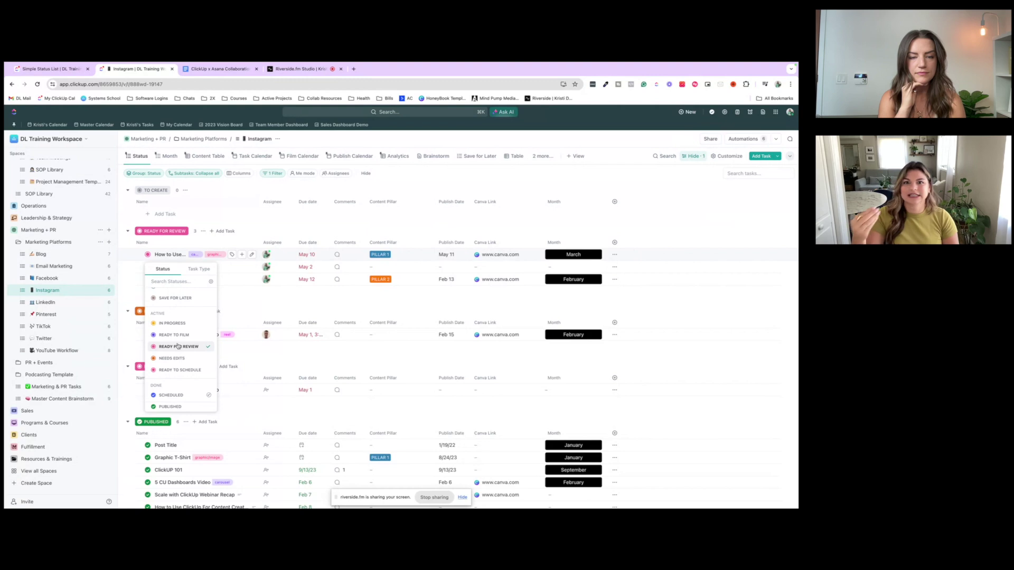
click(330, 299)
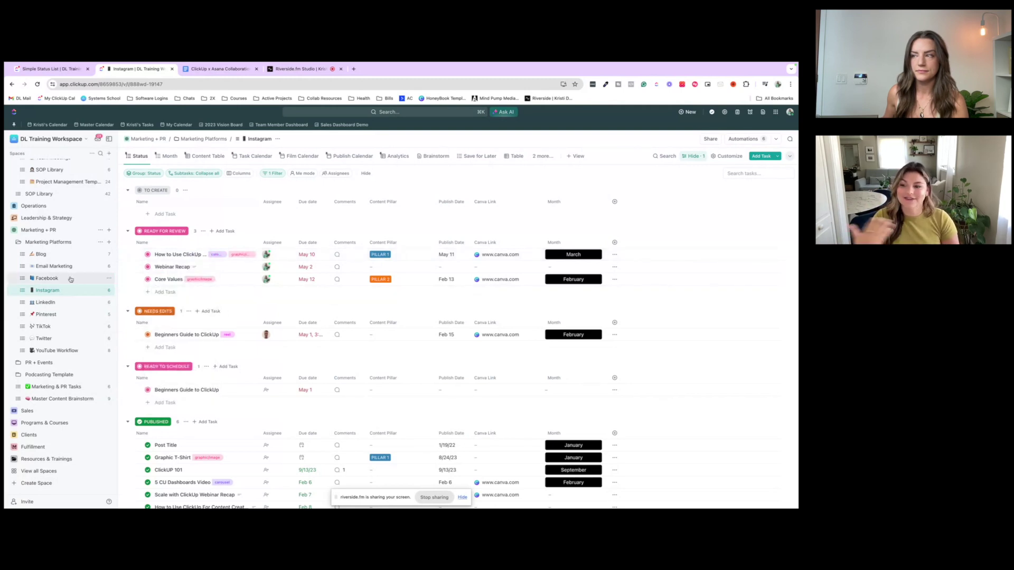
Open the How to Use ClickUp 2024 task, view its status choices, and return to the Instagram list
click(160, 255)
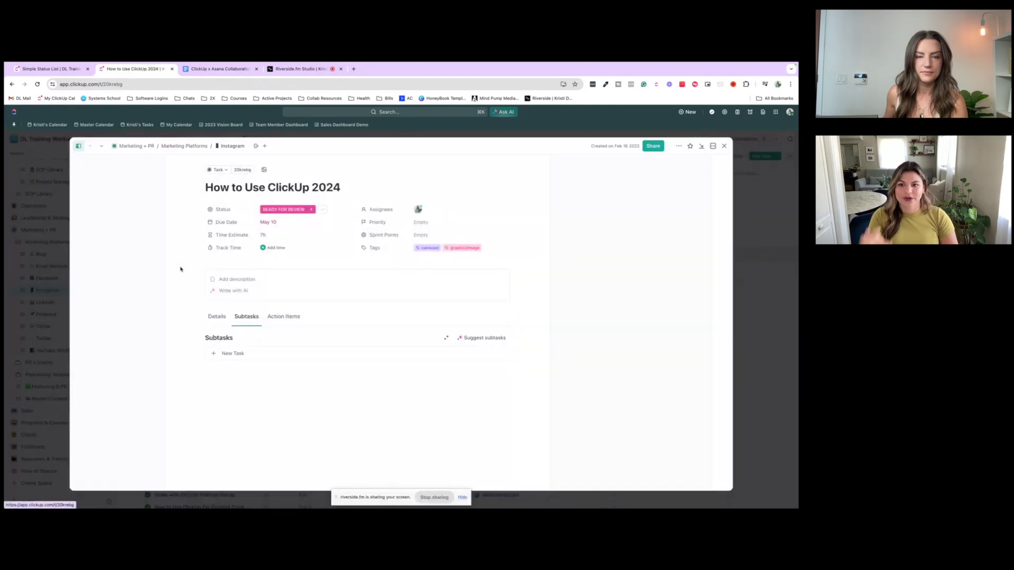
click(293, 211)
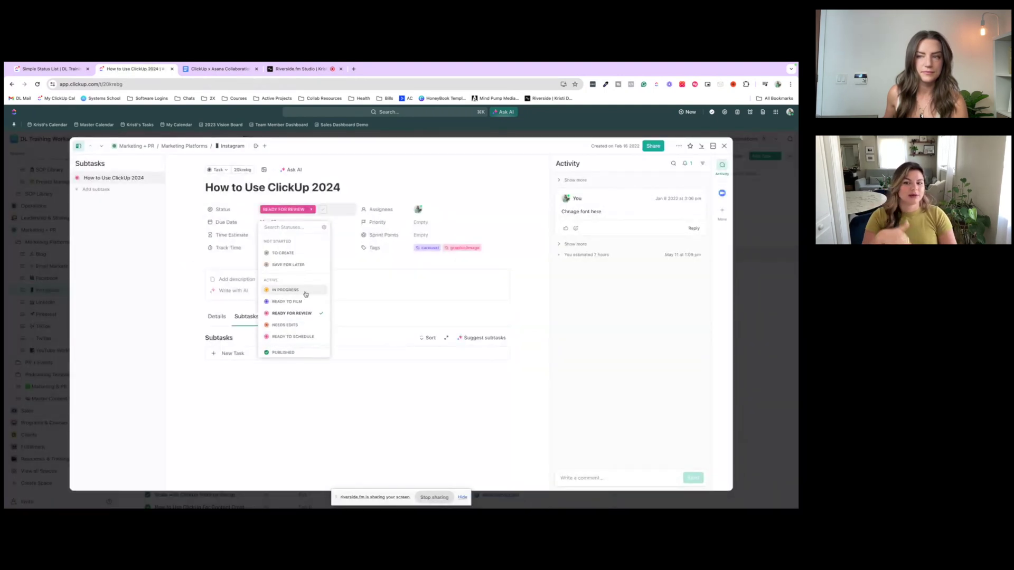
click(456, 137)
click(455, 138)
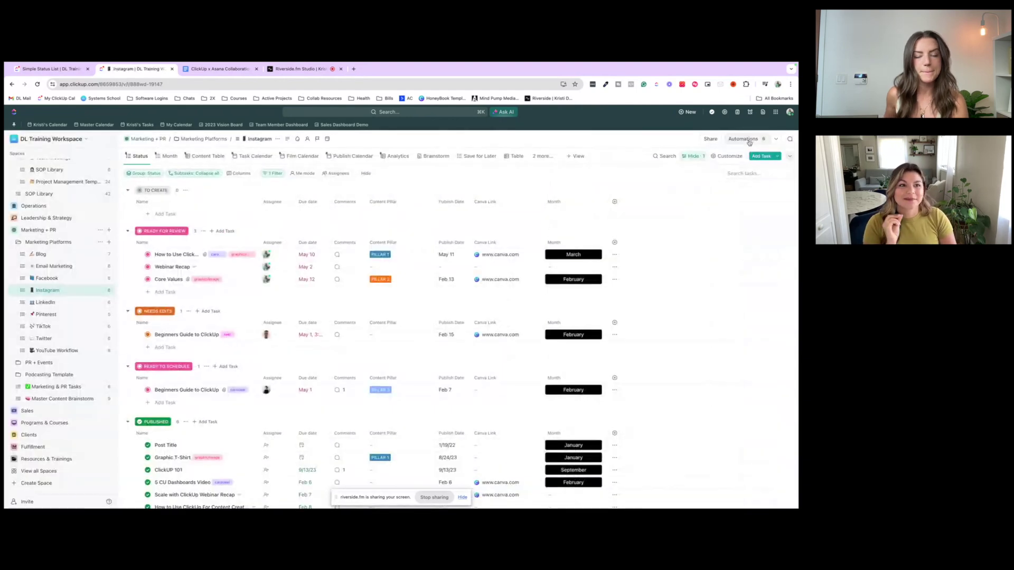
Examine the Instagram list's Automation #4, including its status trigger, reassignment and due date actions, and close the automations
click(747, 140)
mouse_move(581, 207)
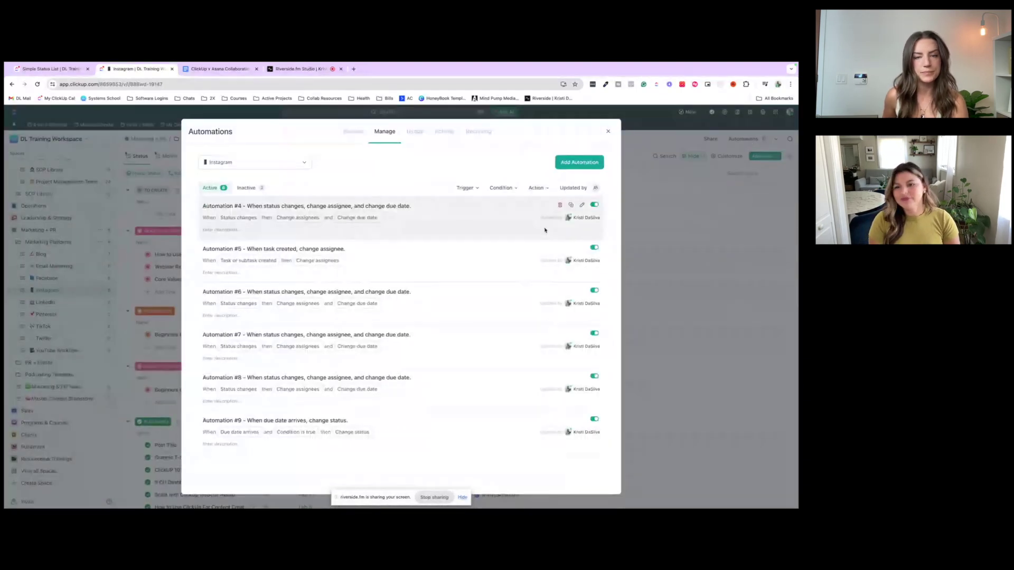
click(581, 205)
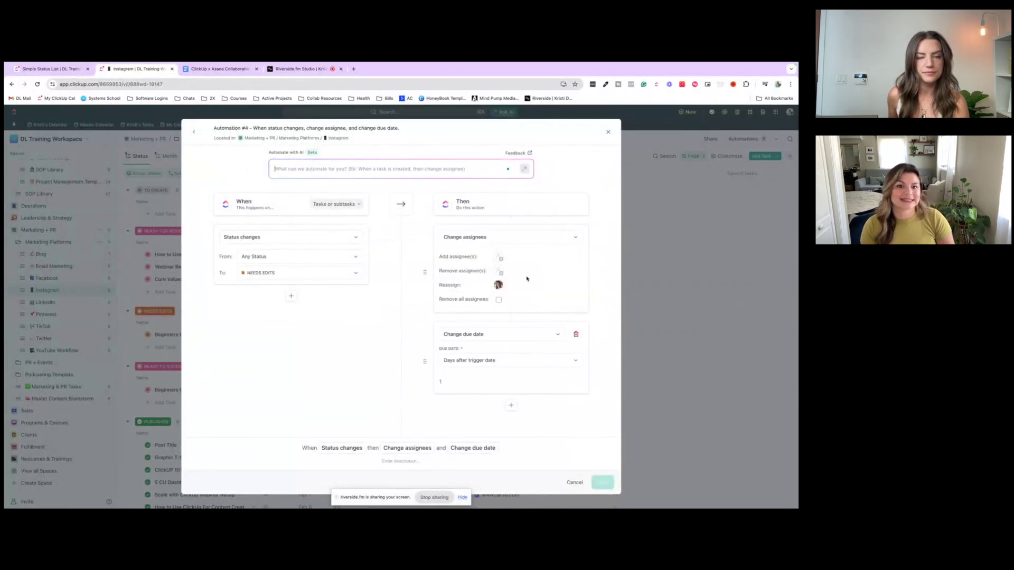
click(498, 286)
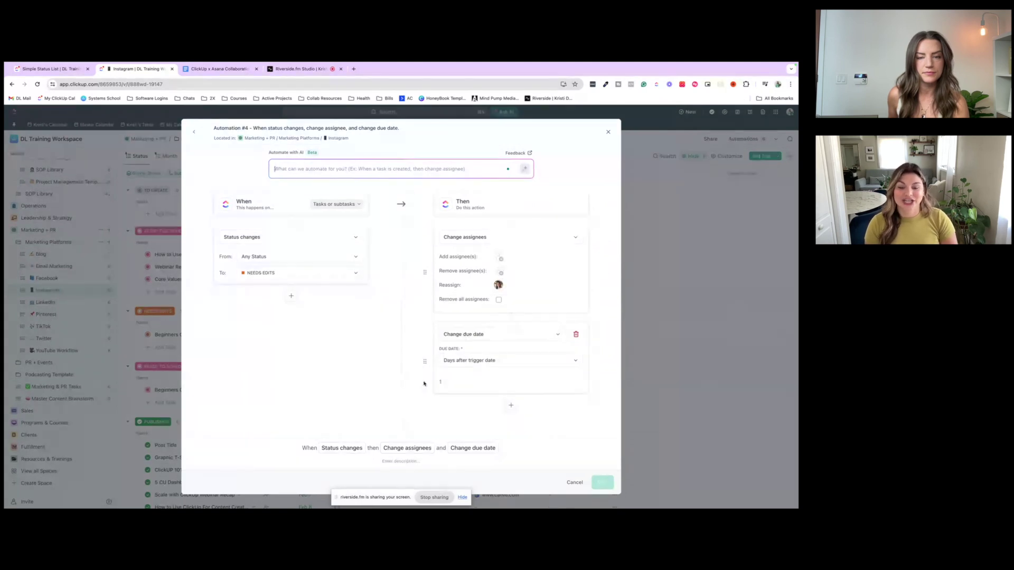
click(608, 132)
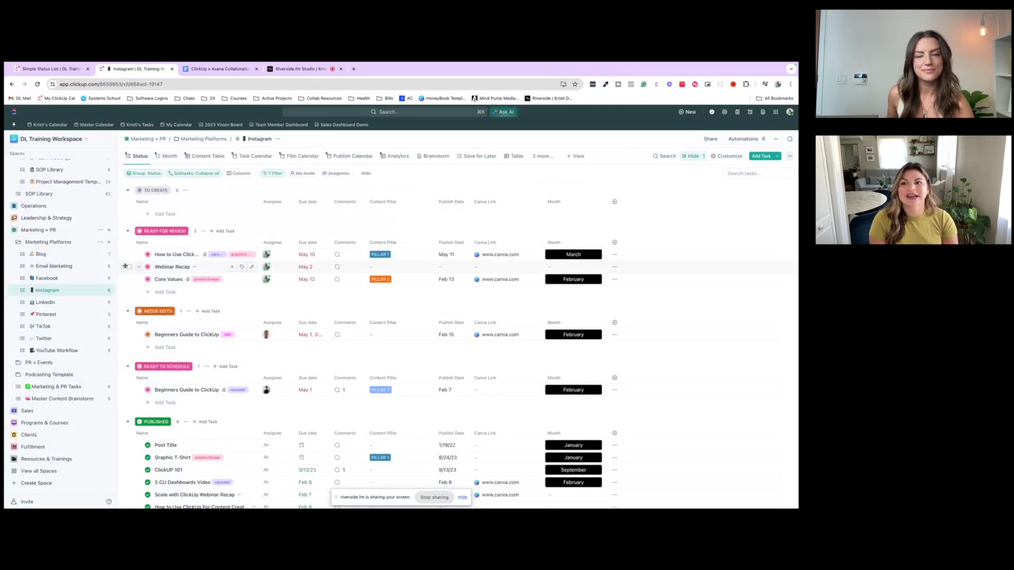
Reopen How to Use ClickUp 2024 and look through its full range of statuses, leaving the current one selected
click(165, 256)
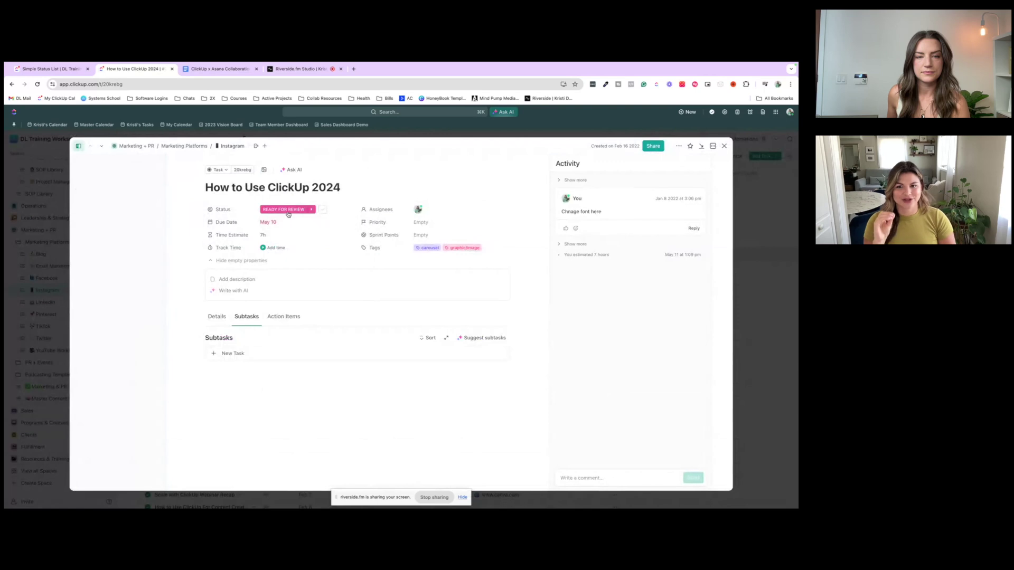
click(288, 211)
scroll(293, 303, down, 2)
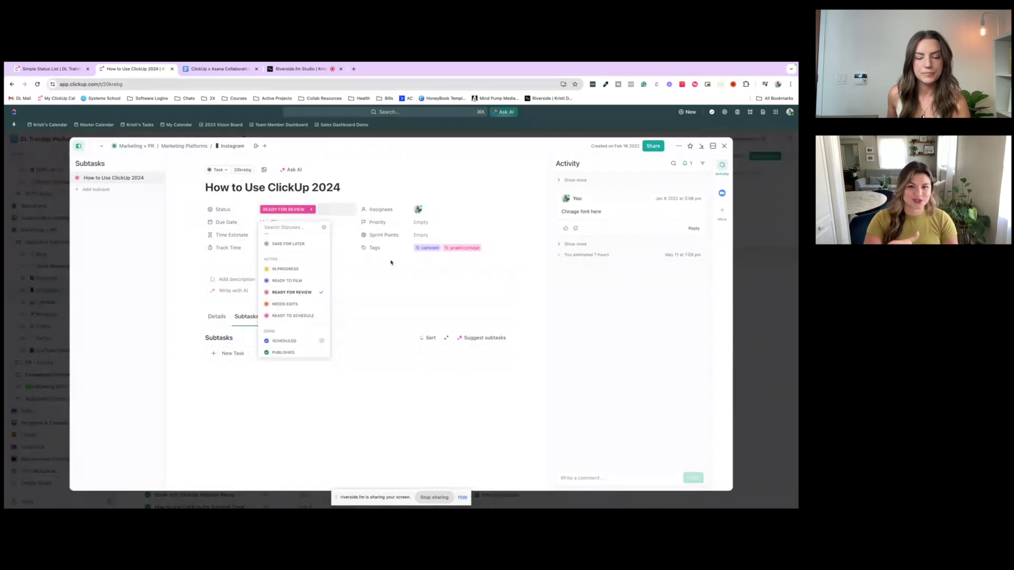
click(434, 194)
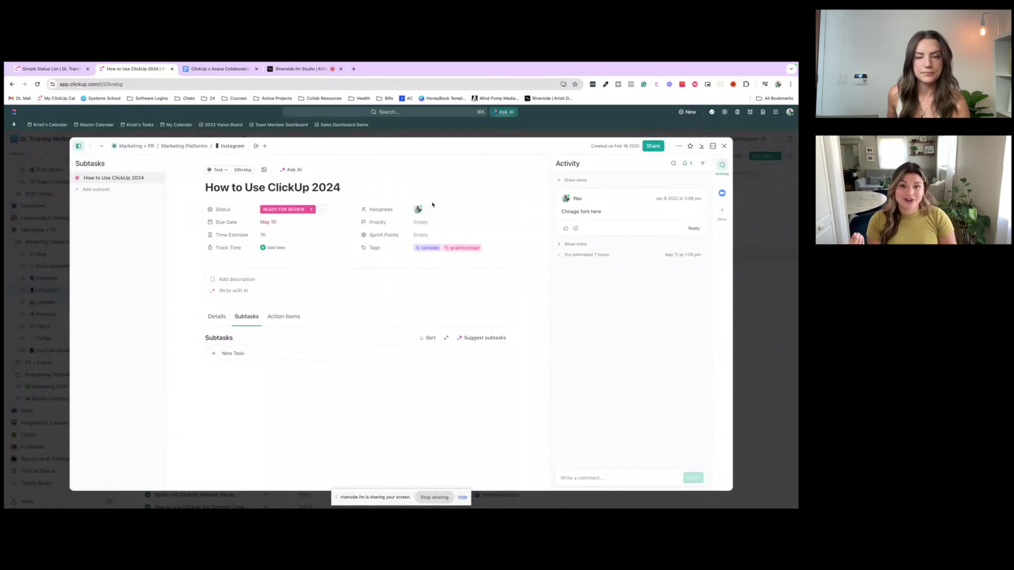
Post a comment on How to Use ClickUp 2024 mentioning a team member with the text "can you review this"
click(576, 483)
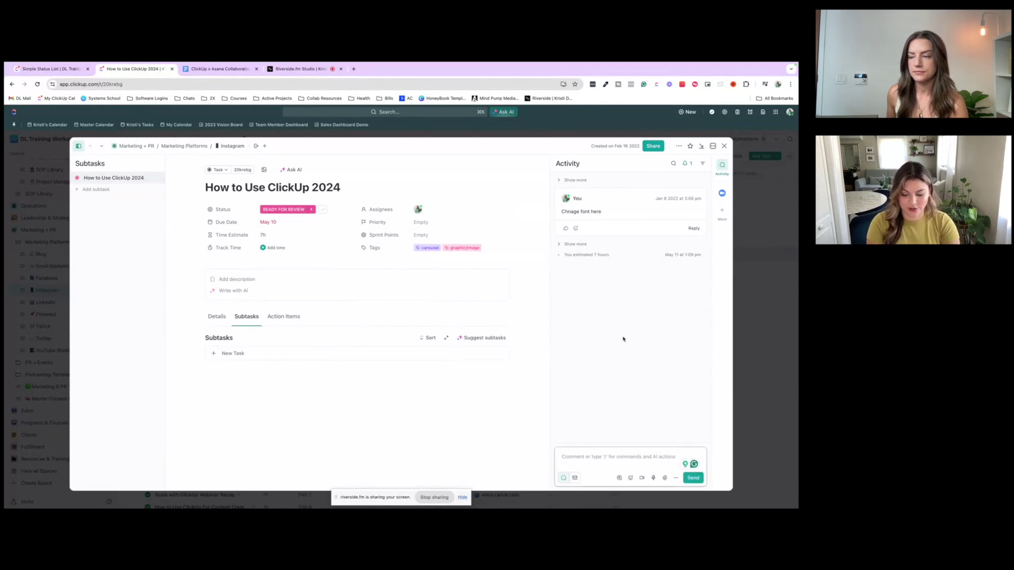
text(@je)
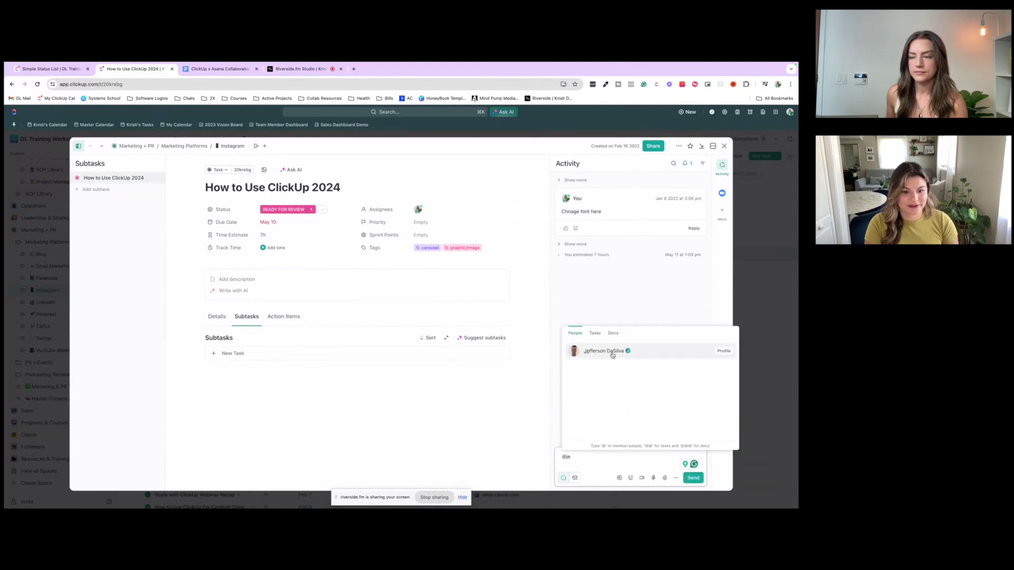
click(603, 351)
text(can you review)
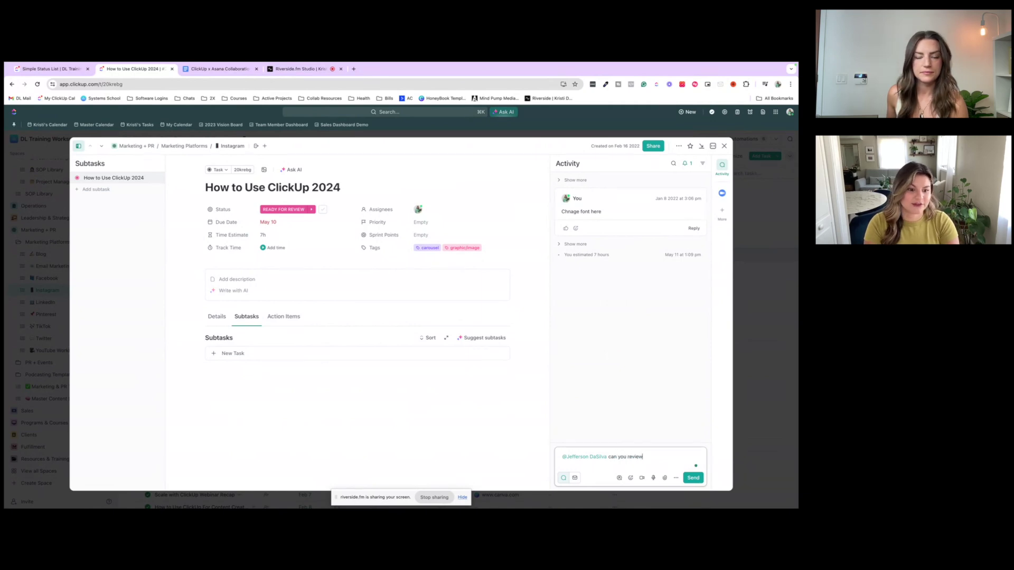
text( this)
key(Return)
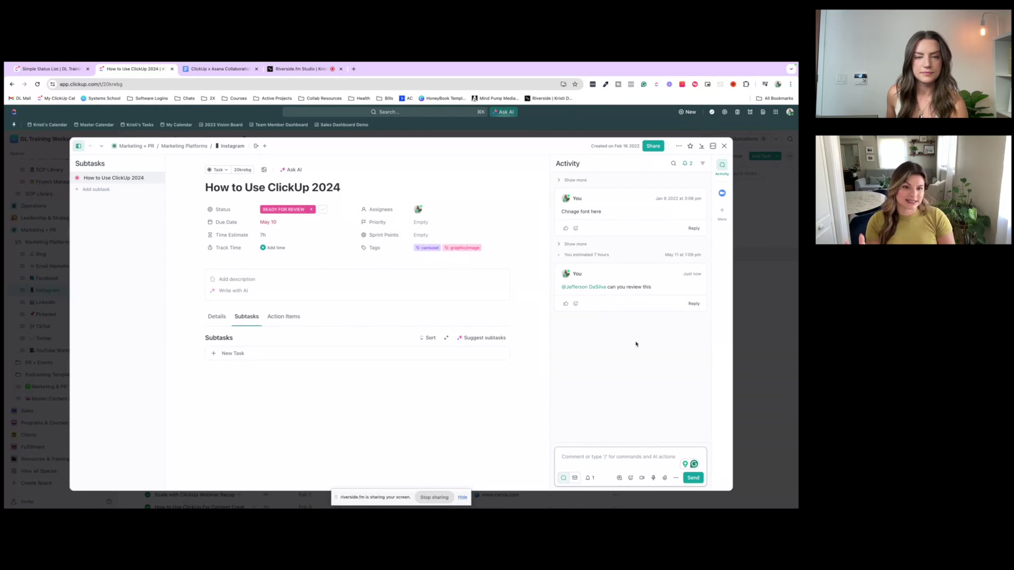
Assign the review comment to the mentioned team member and mark it as resolved
click(680, 275)
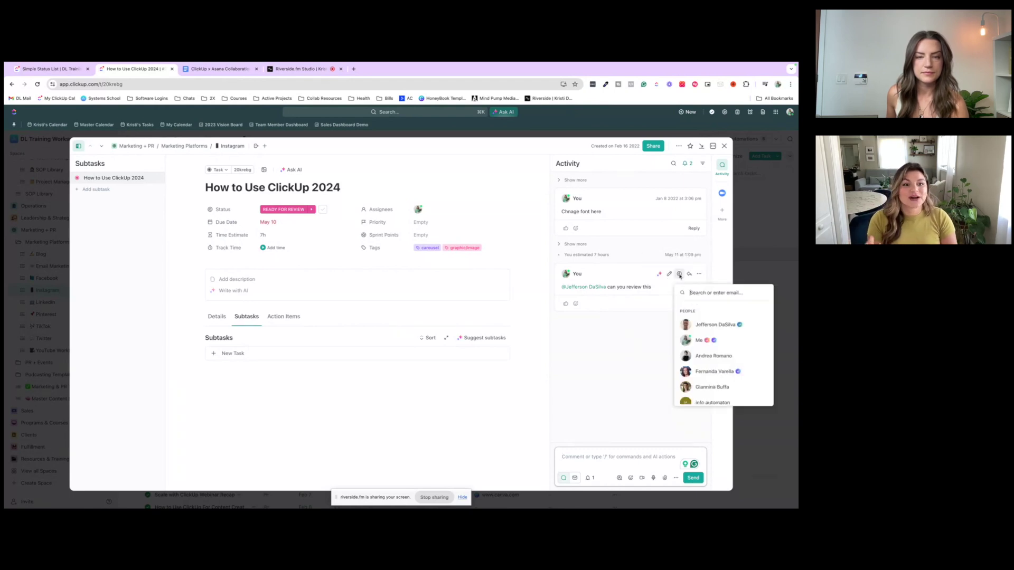
click(721, 328)
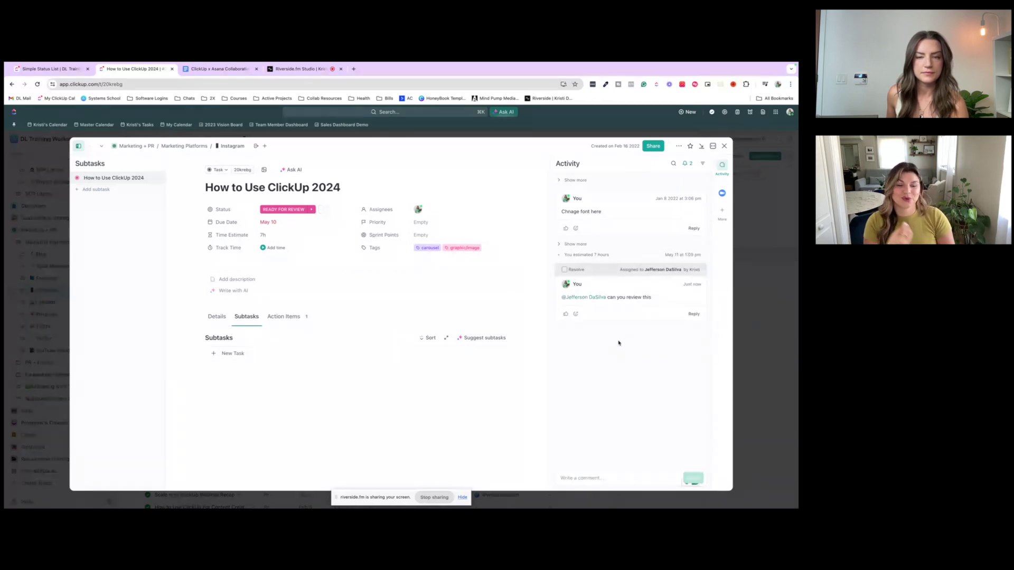
click(565, 270)
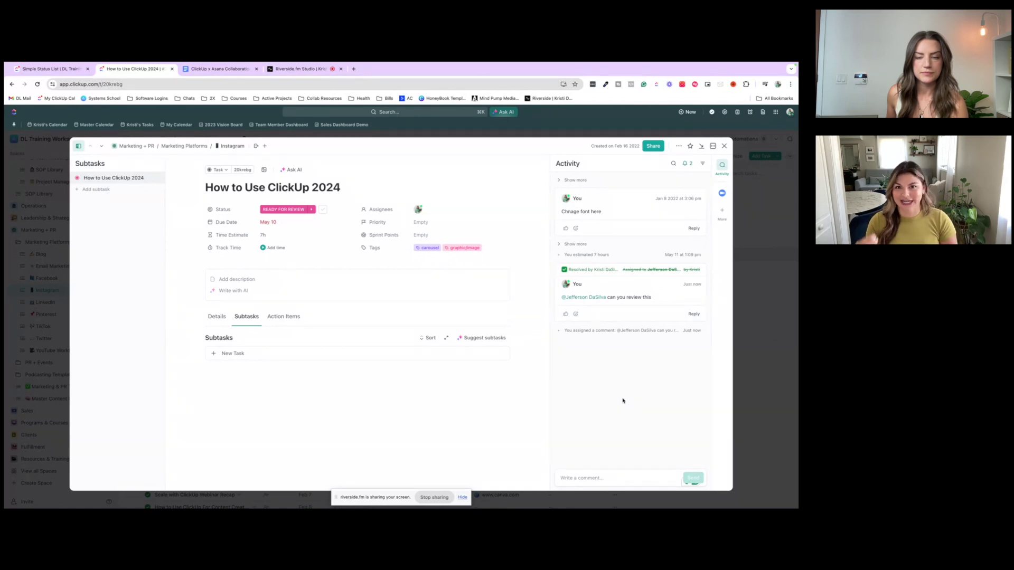
Close the task and show the custom field details of the Beginners Guide to ClickUp task under Ready to Schedule
click(725, 147)
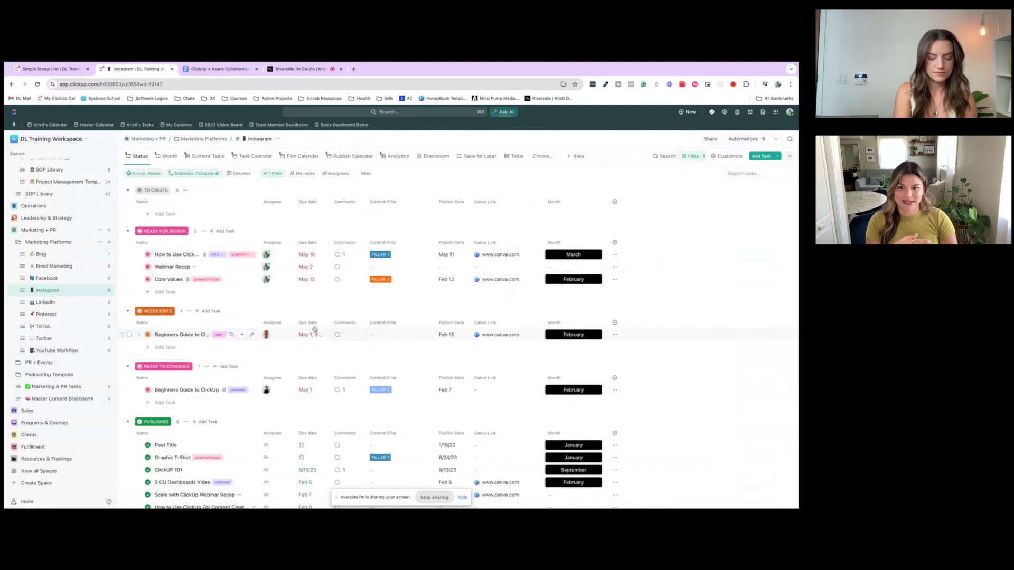
scroll(253, 343, down, 1)
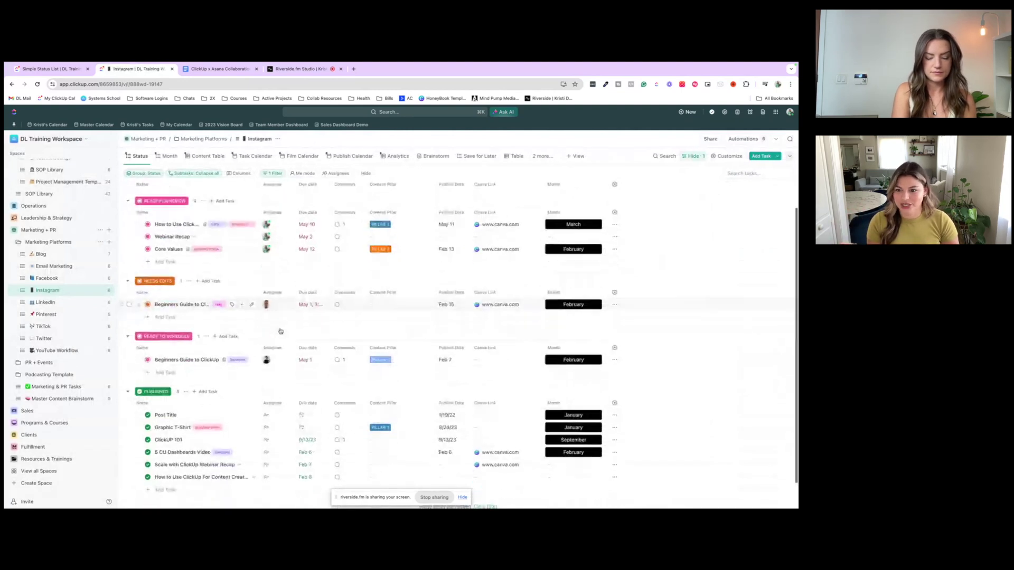
click(174, 360)
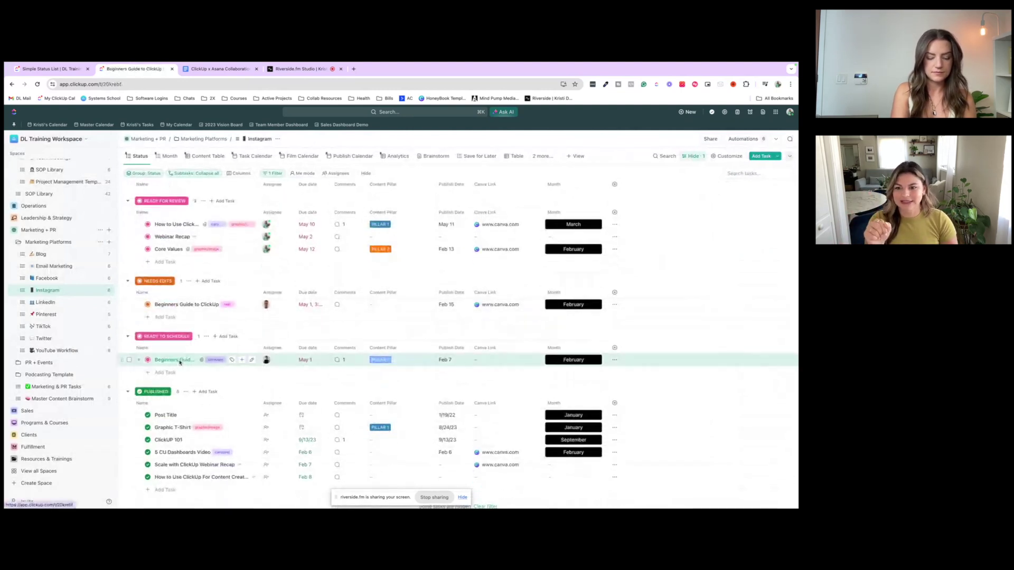
click(217, 317)
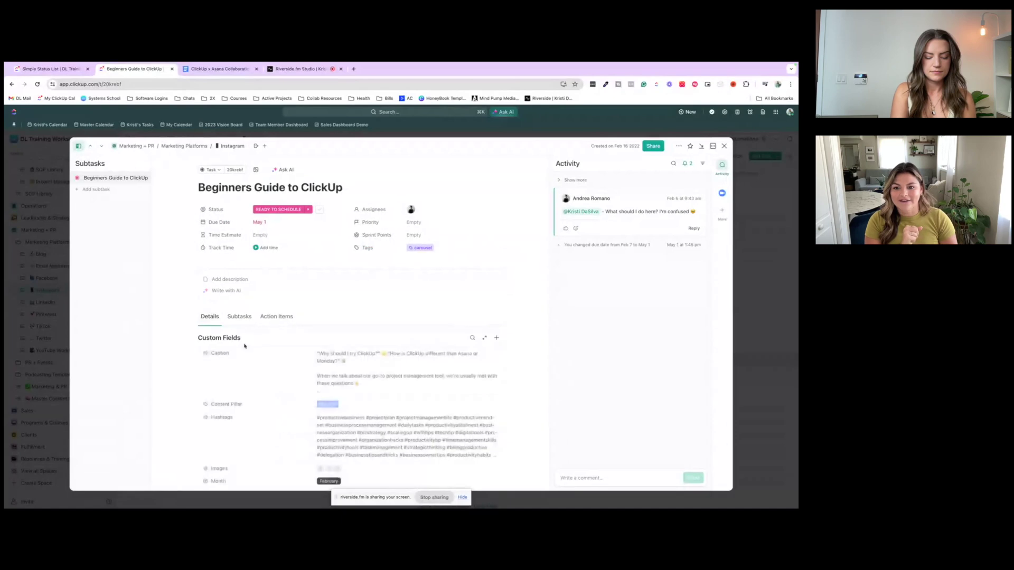
Preview the attachment Screen Shot 2022-01-08 at 2.06.37 PM and place an empty proofing comment on its Automations heading, then close the preview
scroll(247, 348, down, 3)
scroll(246, 349, down, 1)
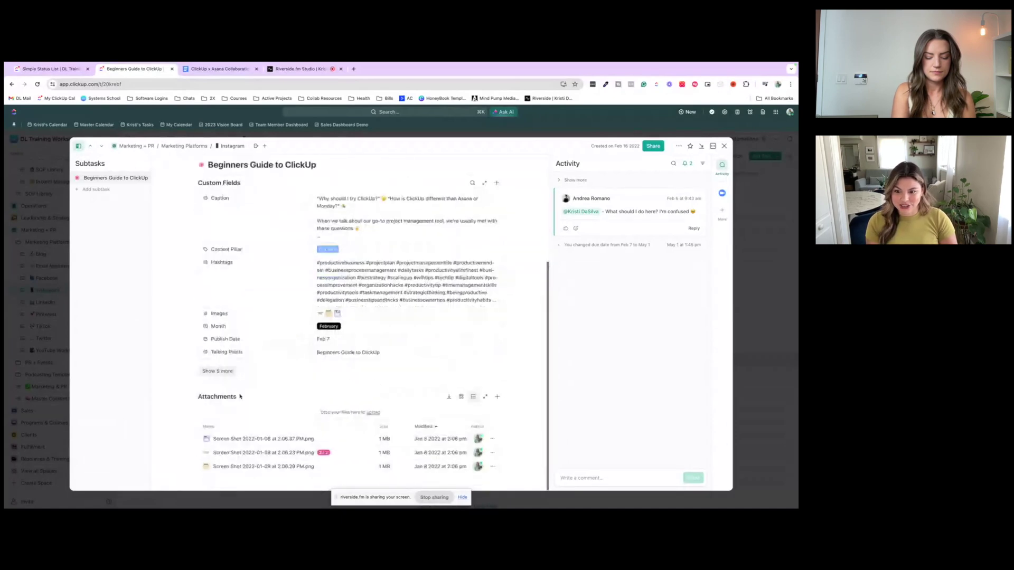
click(227, 438)
click(742, 116)
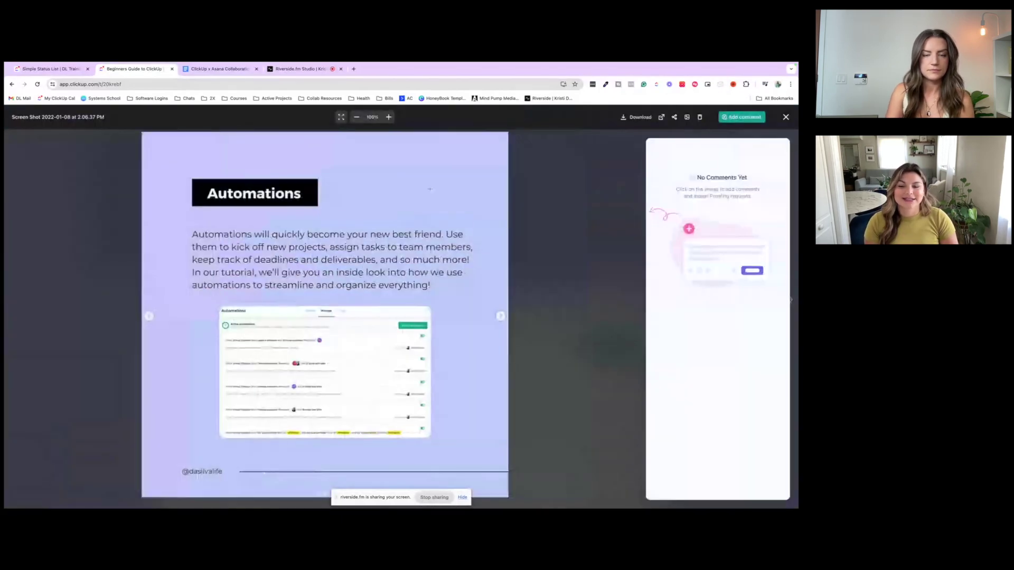
click(264, 200)
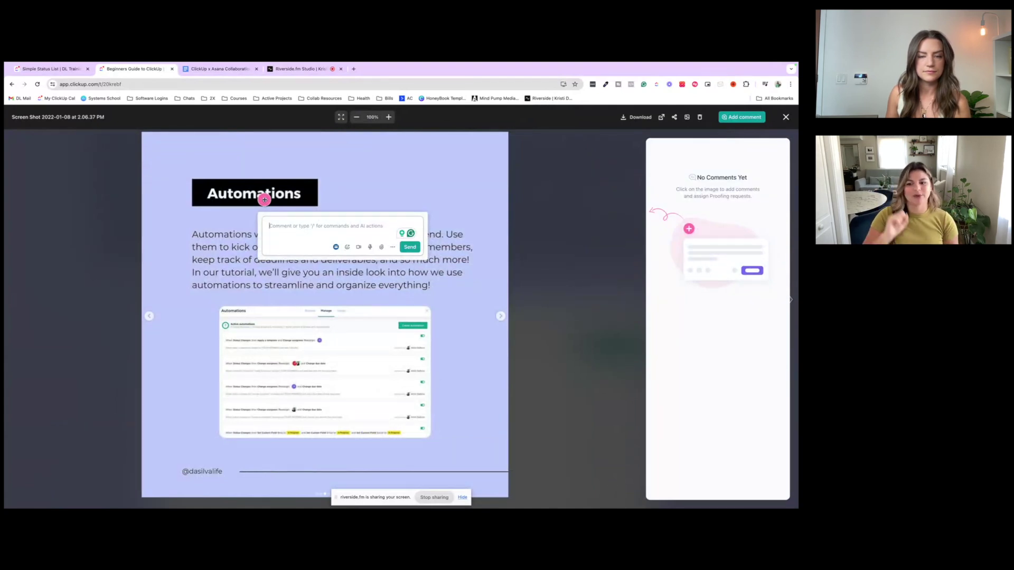
click(786, 117)
scroll(458, 316, up, 5)
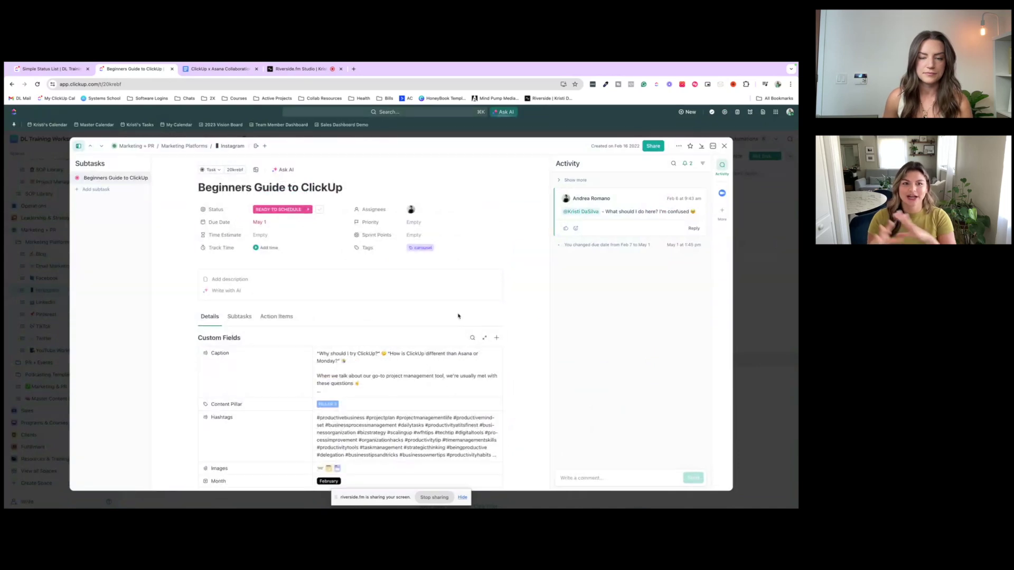
Close the Beginners Guide to ClickUp task and view the comment thread of How to Use ClickUp 2024 from the Instagram list
click(756, 227)
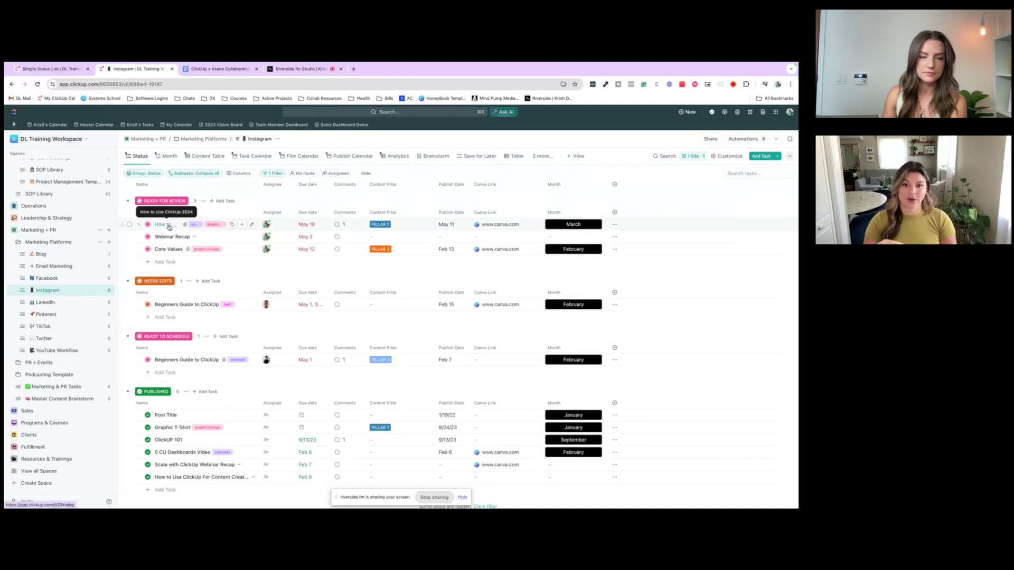
click(341, 225)
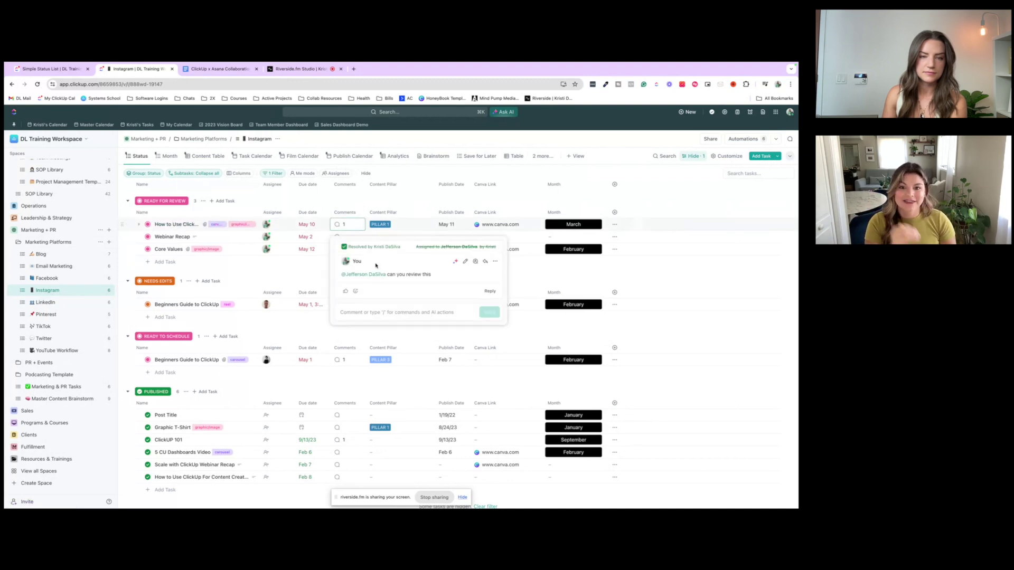
click(388, 200)
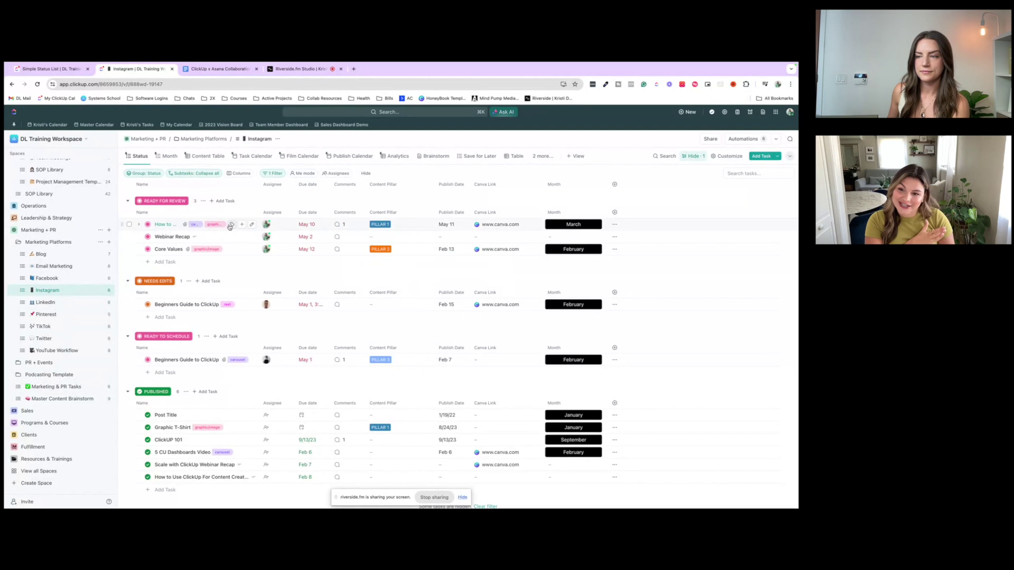
right_click(169, 226)
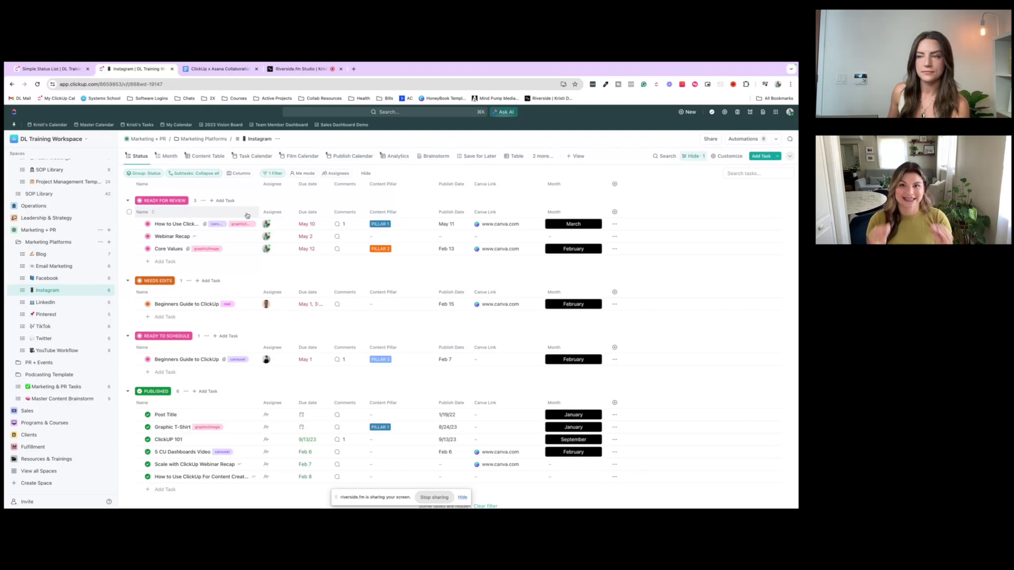
Open How to Use ClickUp 2024, log 1 hour of tracked time on it, and close the task
click(164, 225)
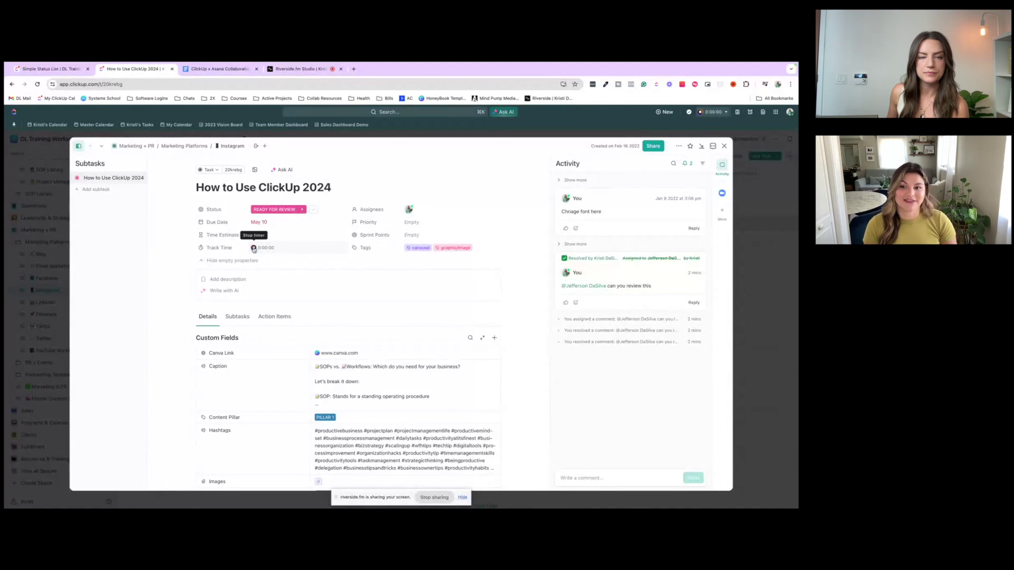
click(294, 250)
text(1 hour)
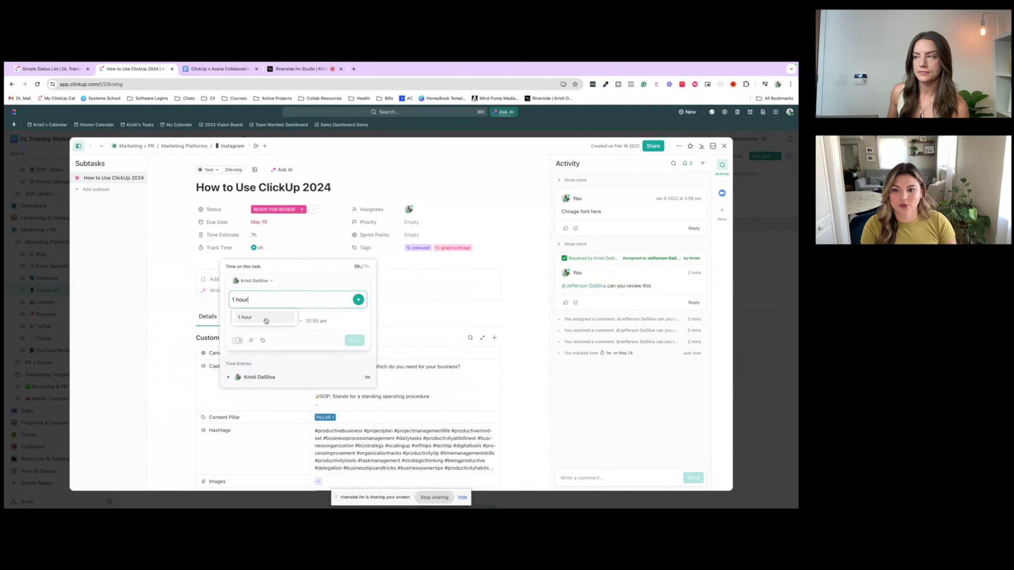
click(266, 318)
click(354, 340)
click(254, 248)
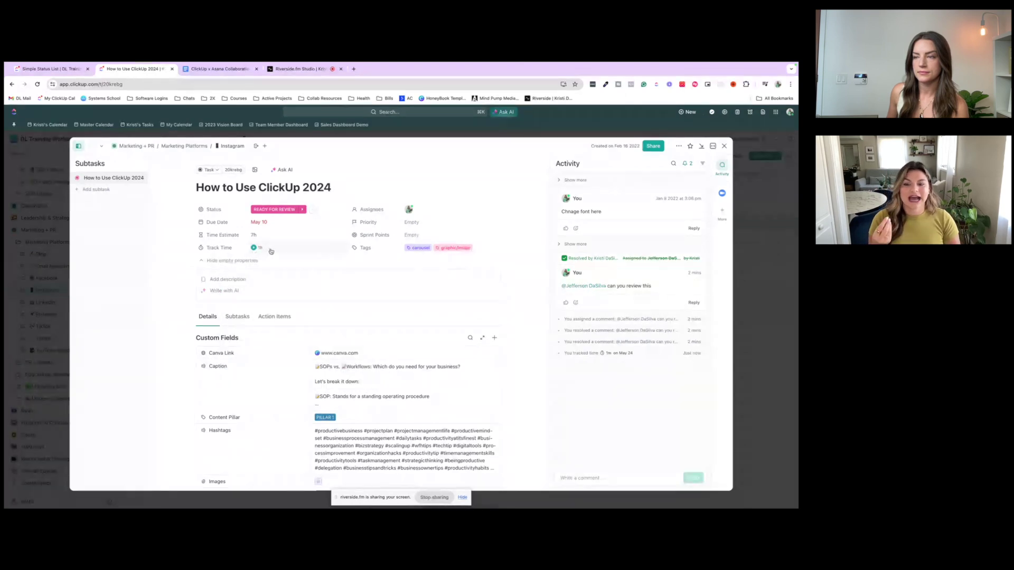
click(333, 134)
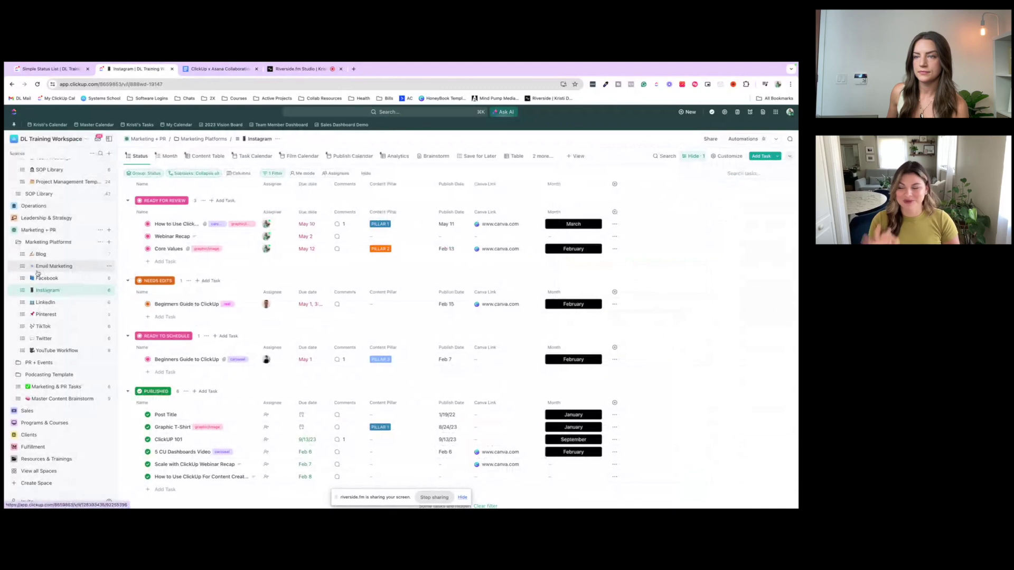
Show the timesheets of all workspace members and examine the tracked time breakdown for Friday, May 24
scroll(37, 273, up, 1)
scroll(53, 271, up, 5)
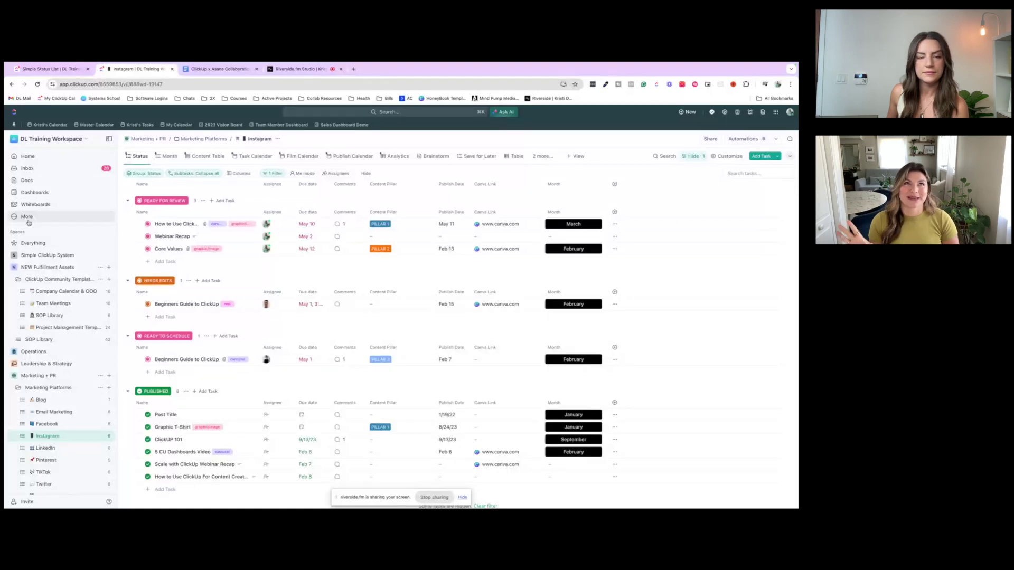
click(27, 217)
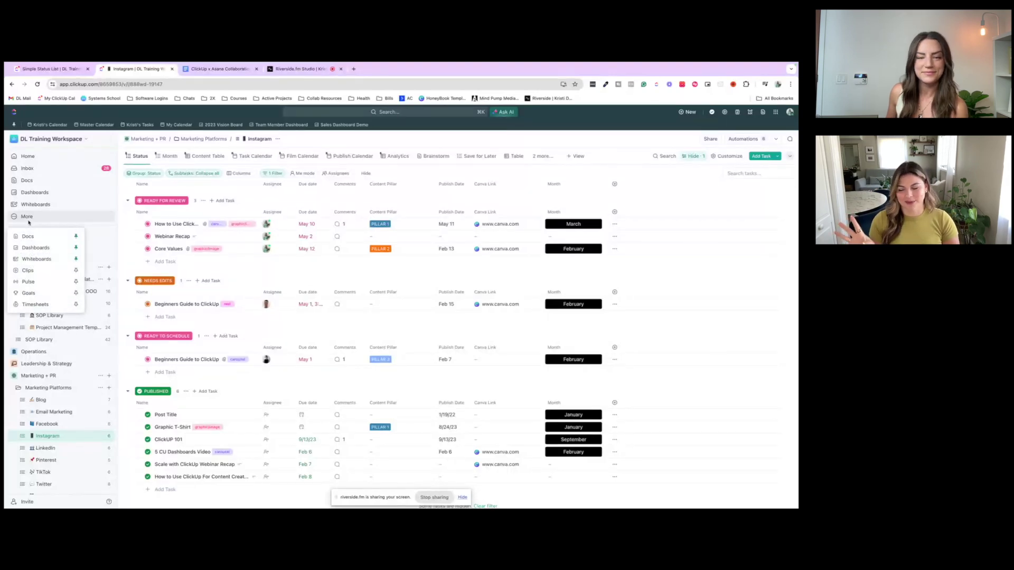
click(37, 305)
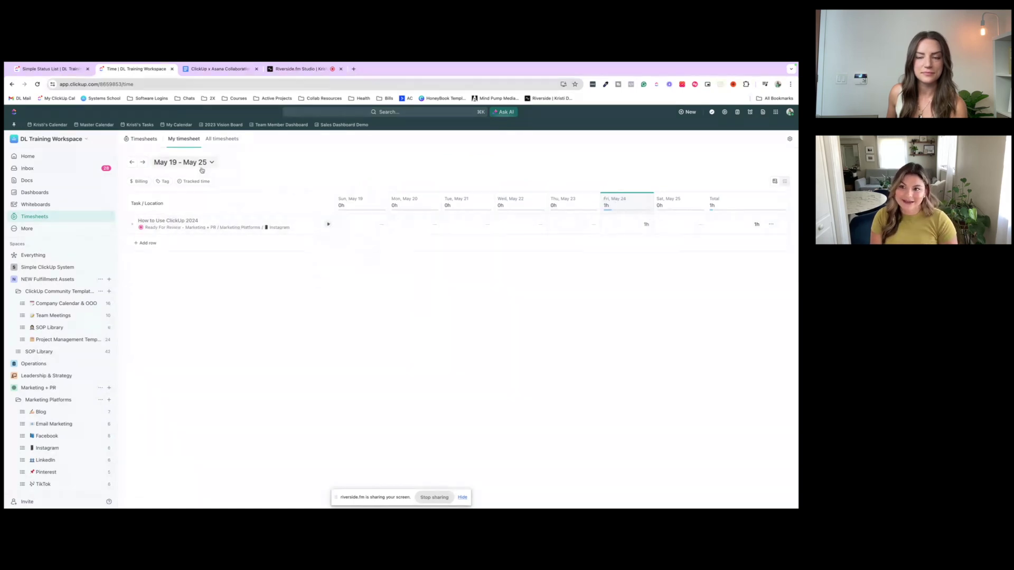
click(219, 140)
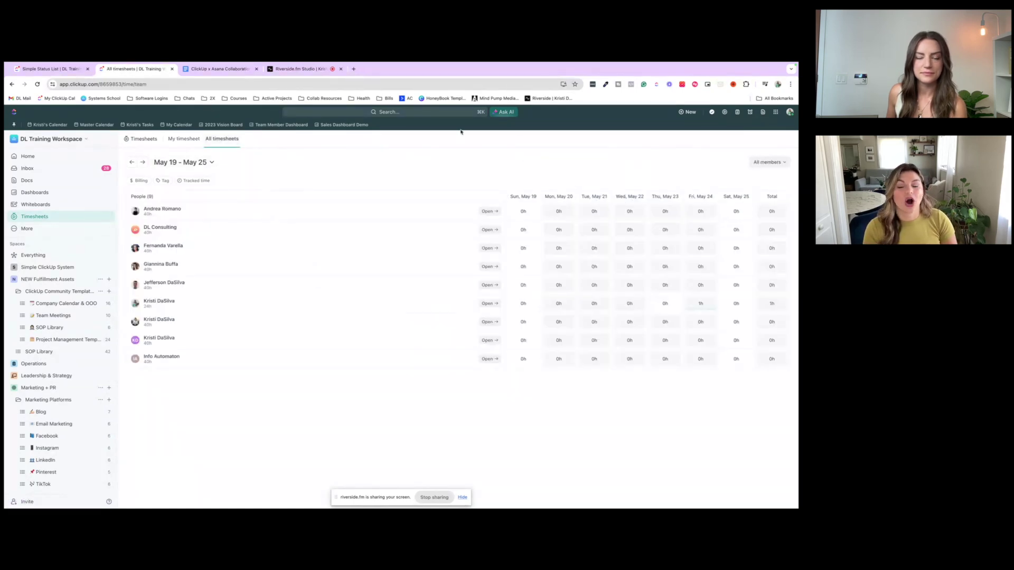
mouse_move(700, 305)
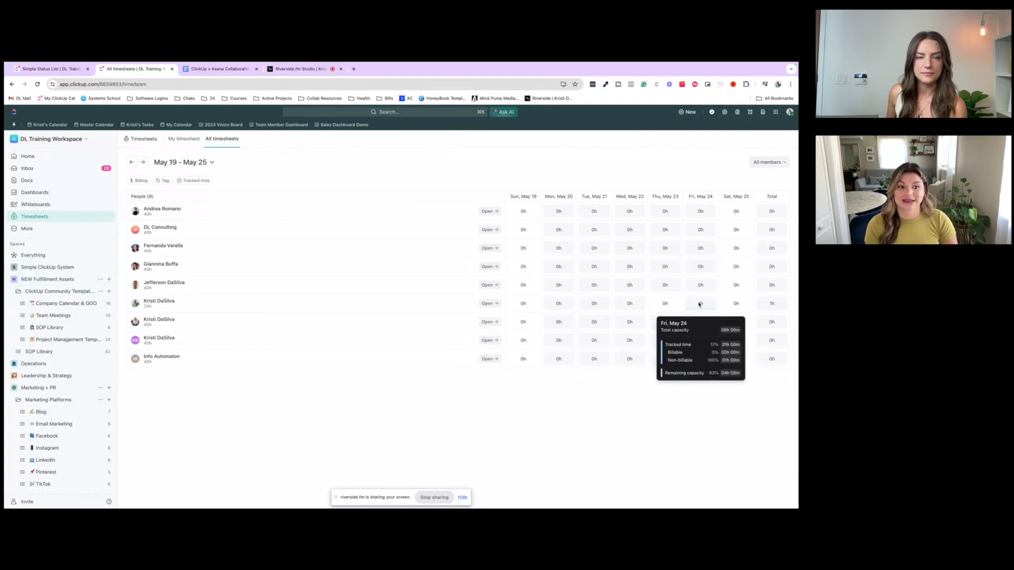
Return to the Instagram list and review its active automations and the available statuses of How to Use ClickUp 2024
click(62, 448)
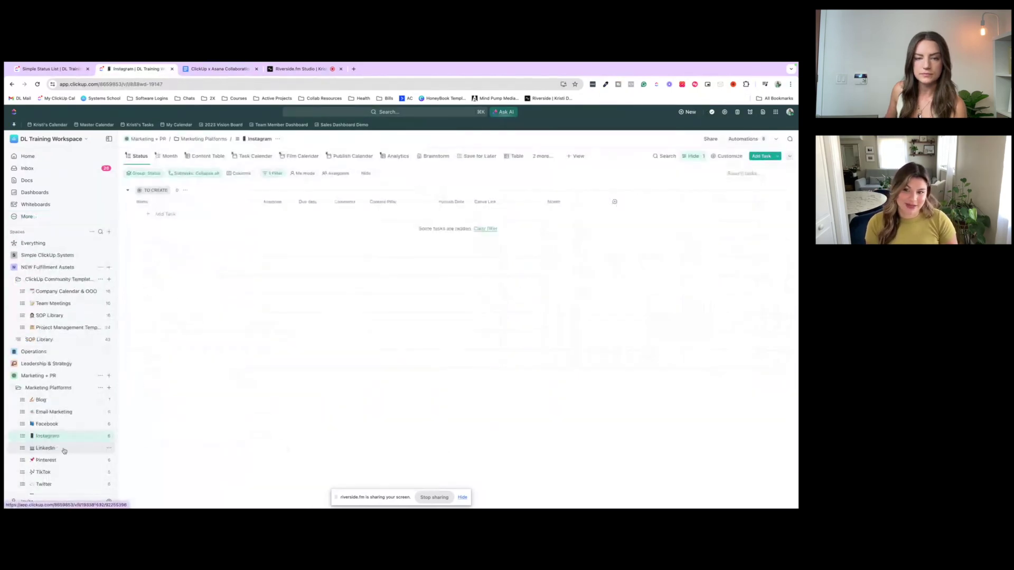
click(747, 139)
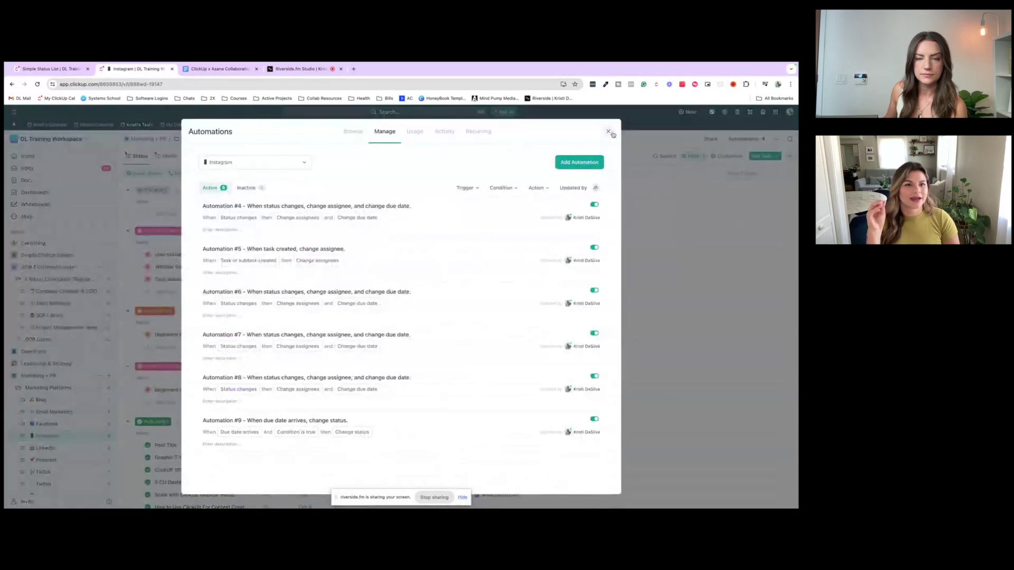
click(609, 134)
click(148, 255)
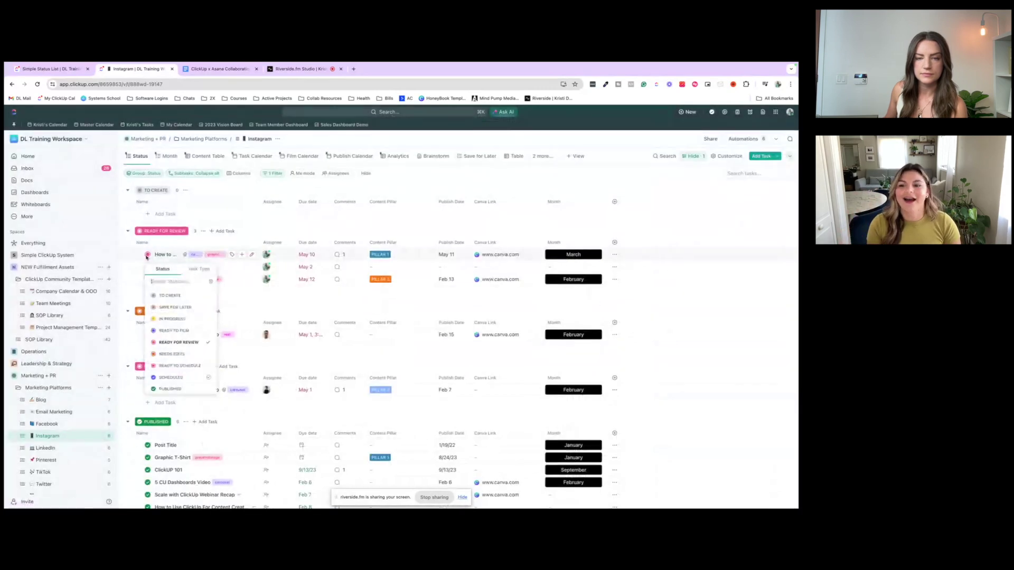
click(336, 223)
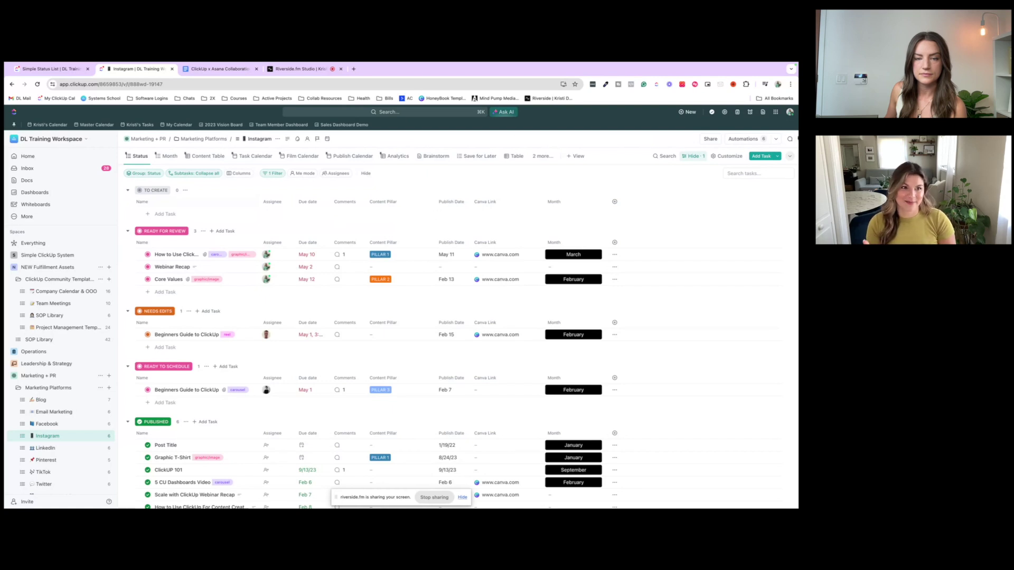
Browse the App Center's featured and full range of integrations
click(776, 113)
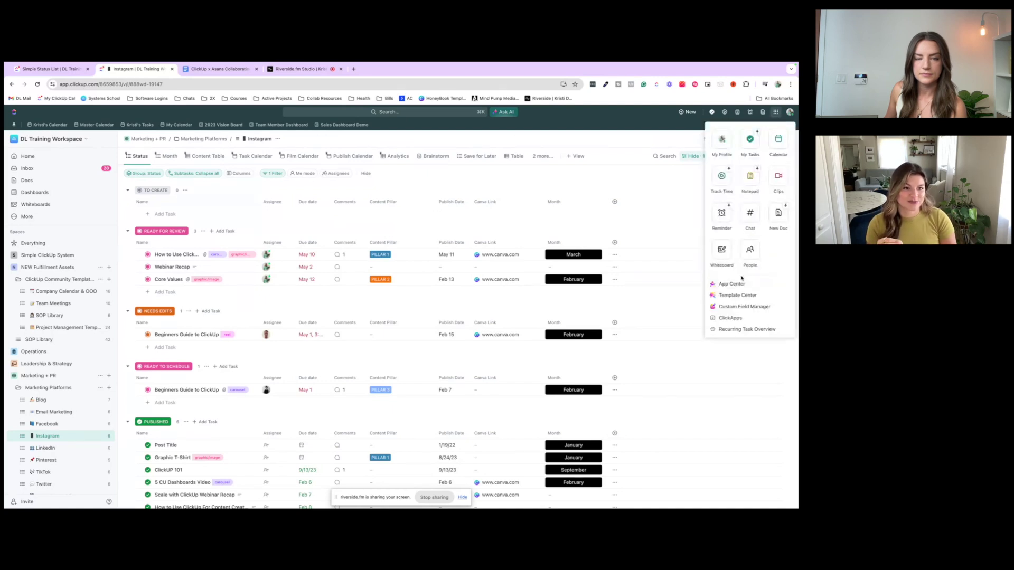
click(733, 284)
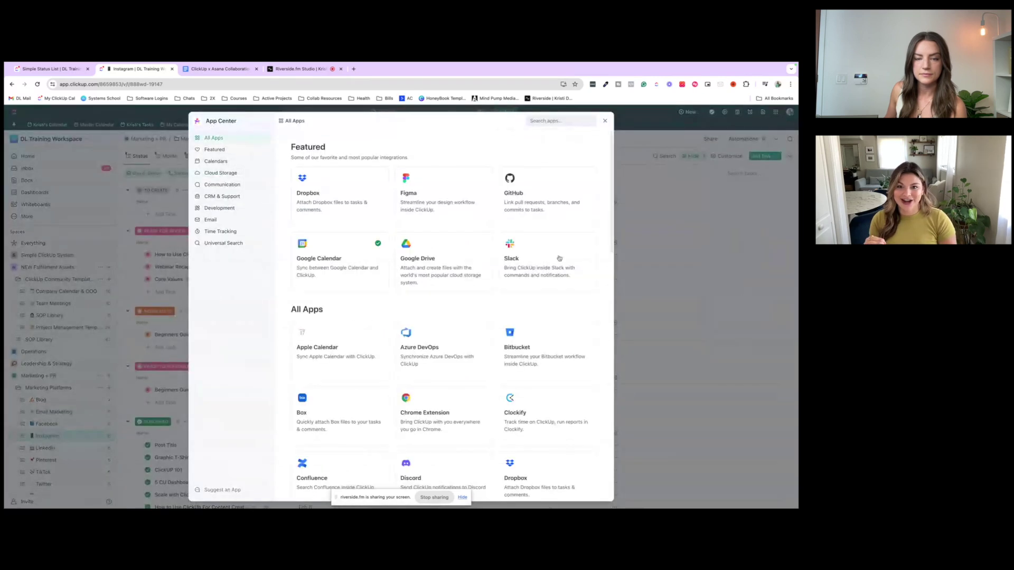
scroll(507, 242, down, 10)
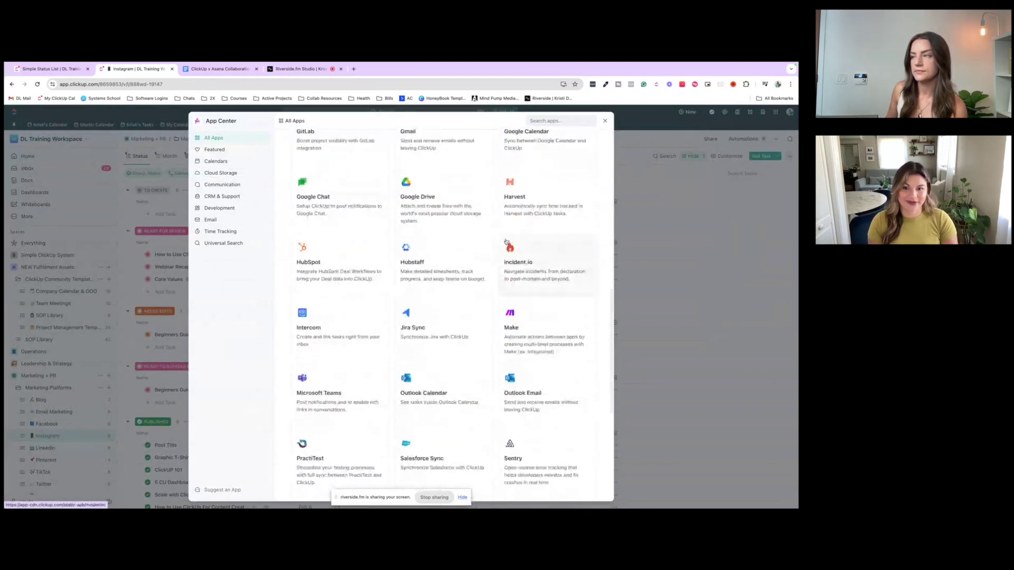
scroll(506, 242, up, 2)
scroll(506, 242, up, 8)
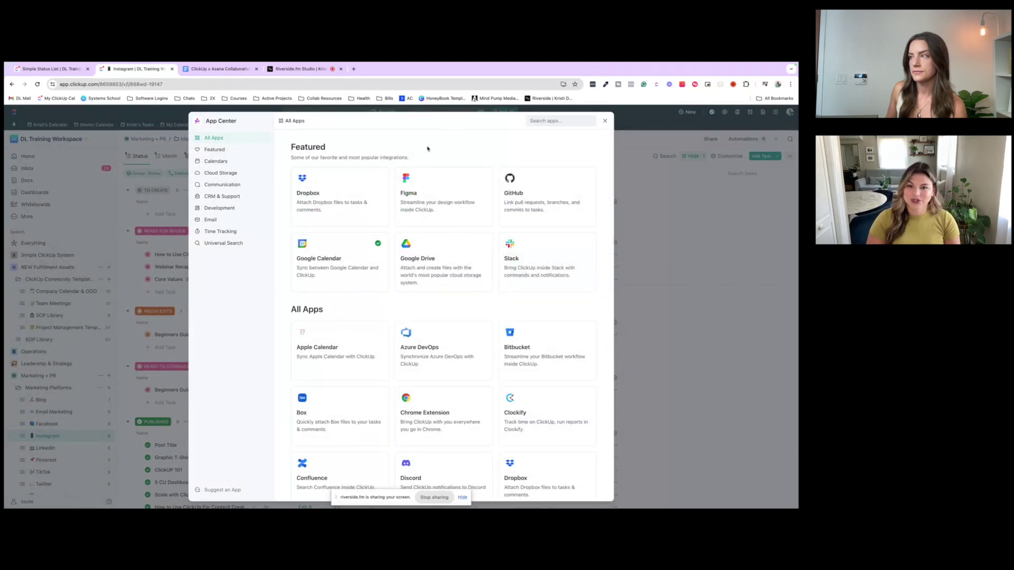
scroll(575, 294, down, 4)
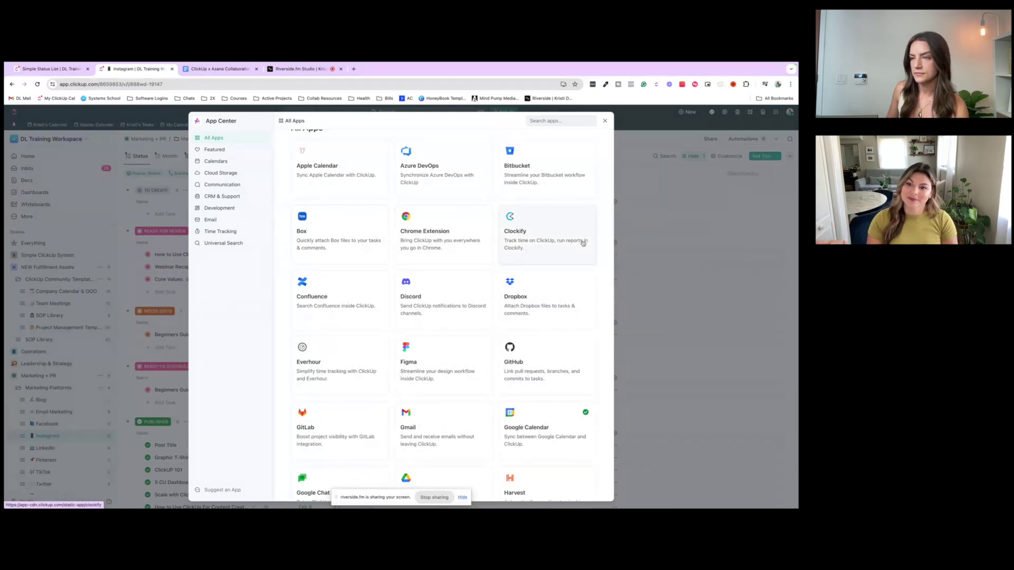
scroll(583, 243, down, 3)
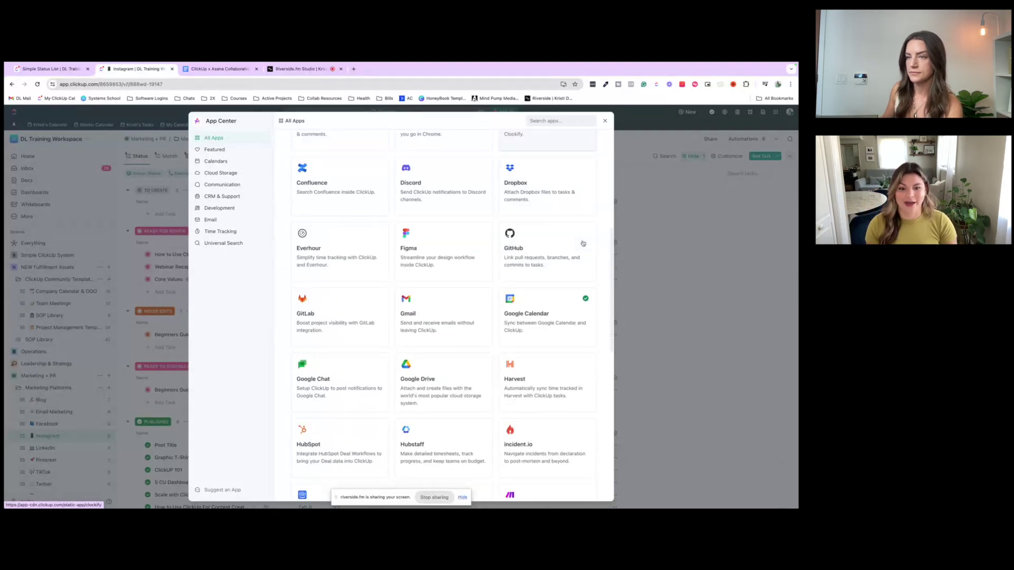
scroll(583, 243, down, 1)
scroll(583, 243, down, 3)
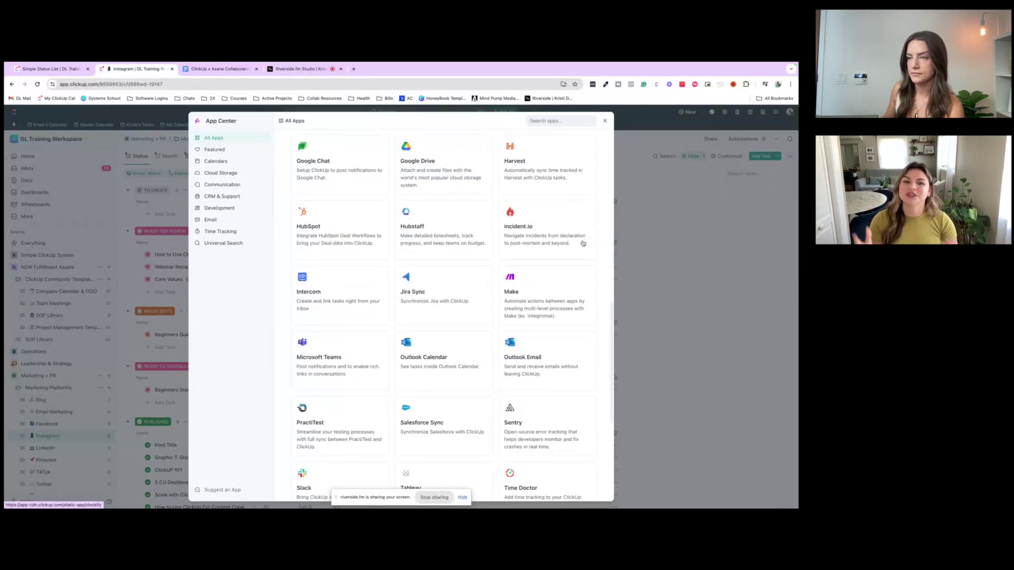
scroll(583, 244, down, 1)
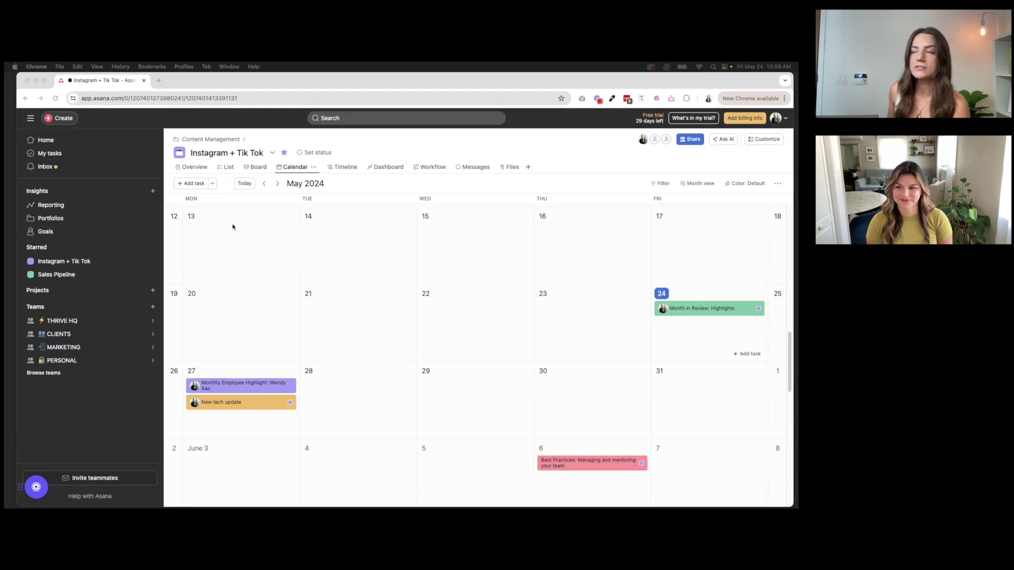
From the list view, open the In Production task Best Practices and post a comment mentioning a teammate: "Do you have any inspo for this post?"
click(229, 168)
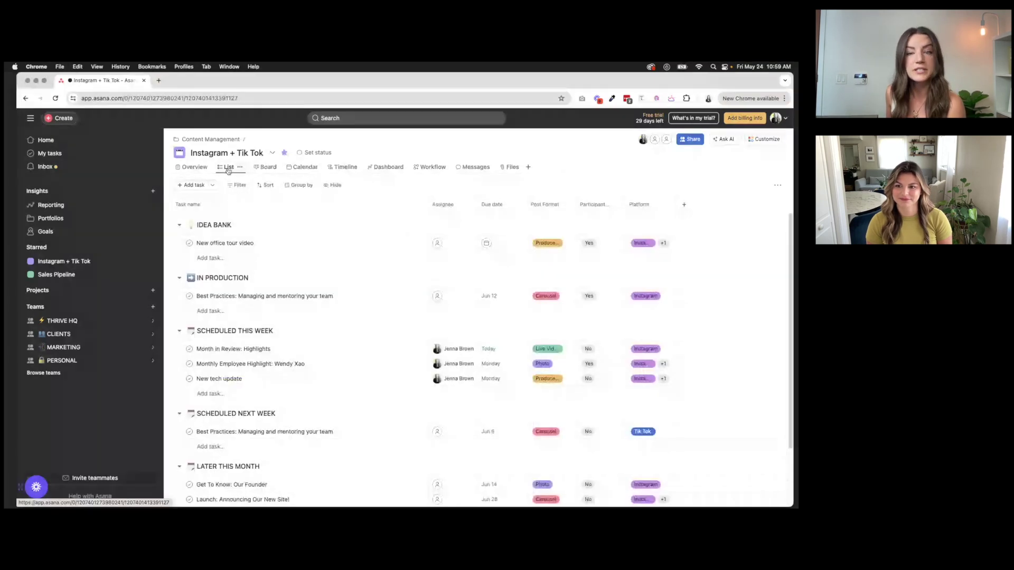
click(264, 295)
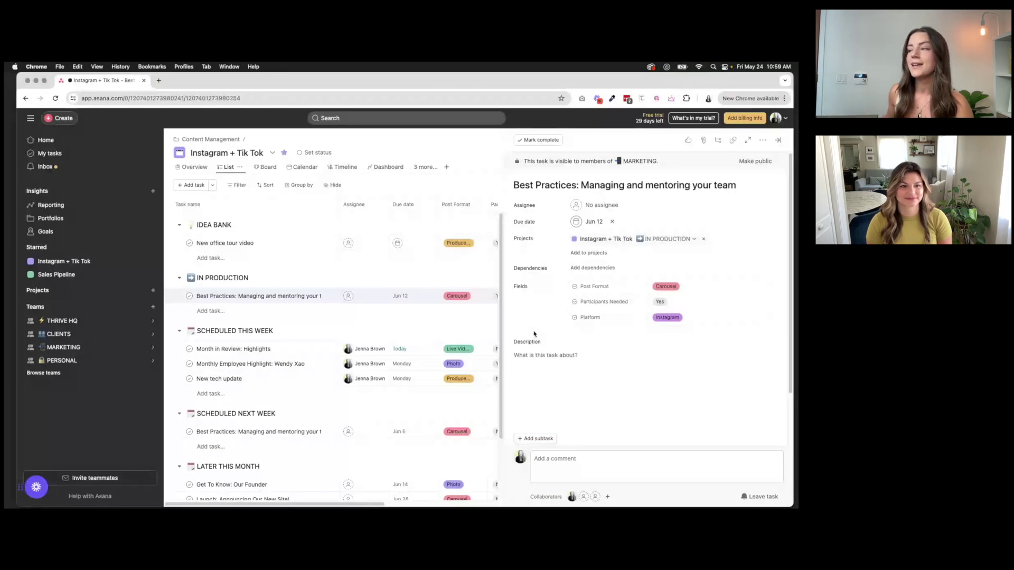
click(551, 464)
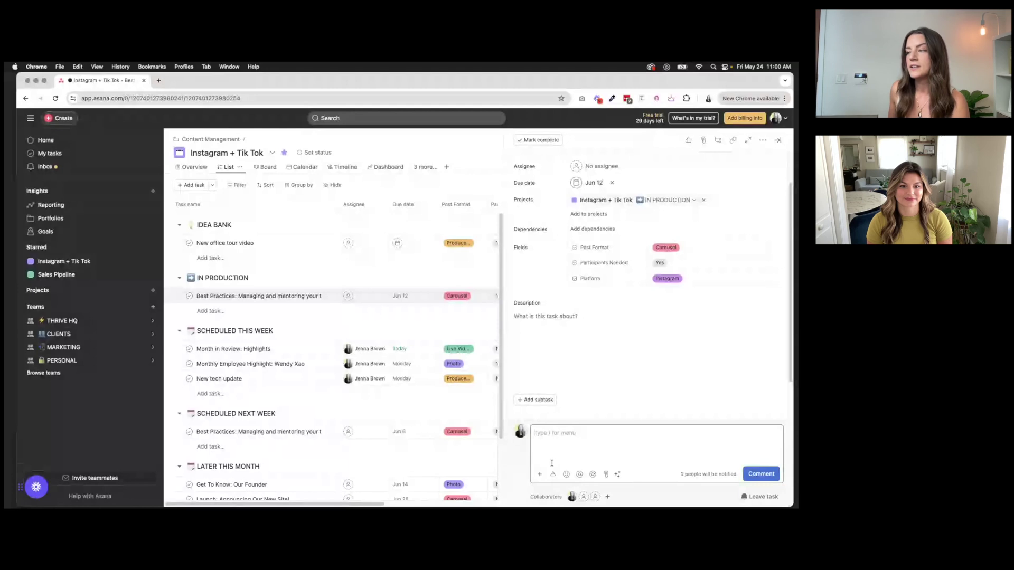
text(@jenn)
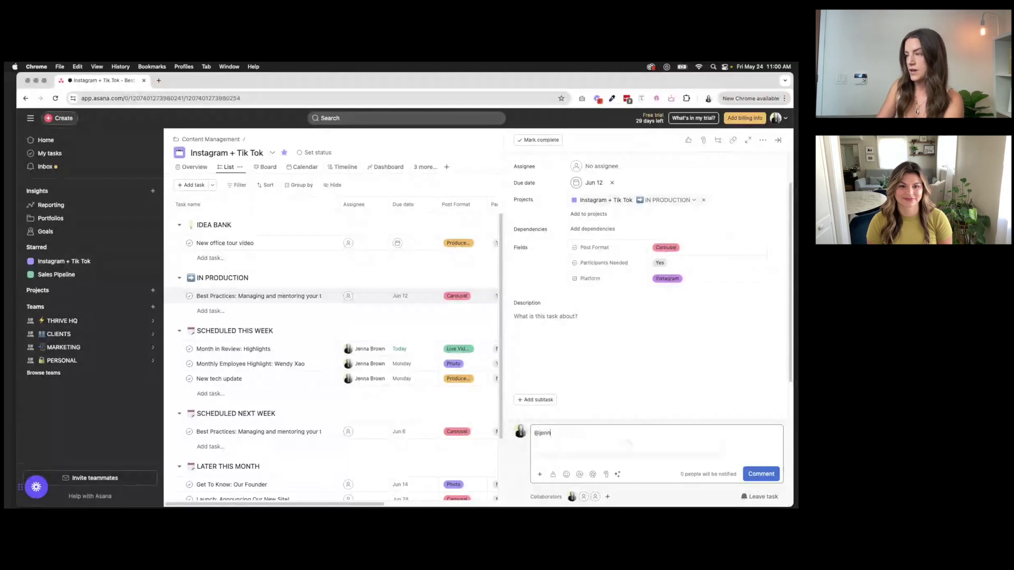
text(a)
key(Return)
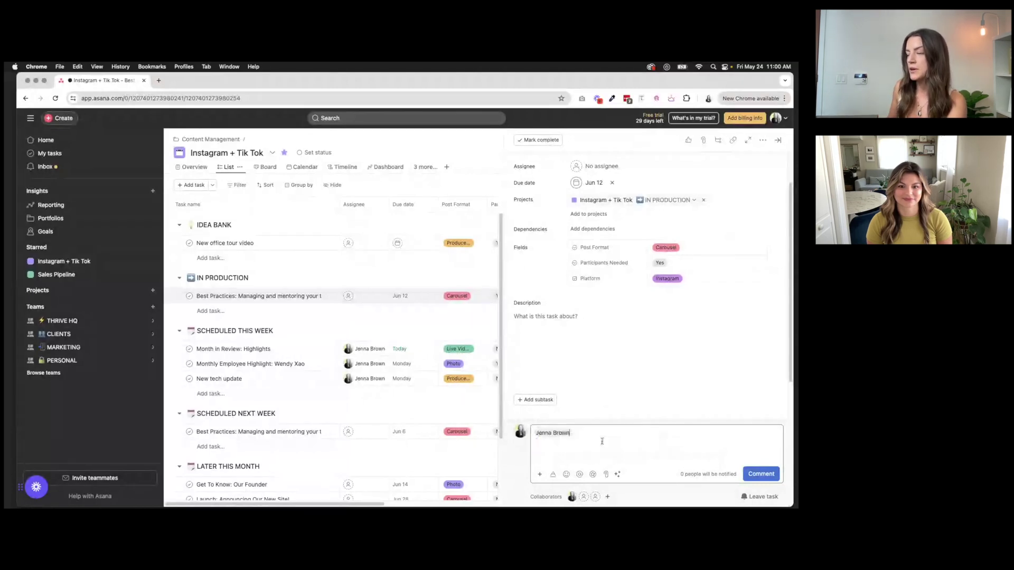
text(Do you have any inspo)
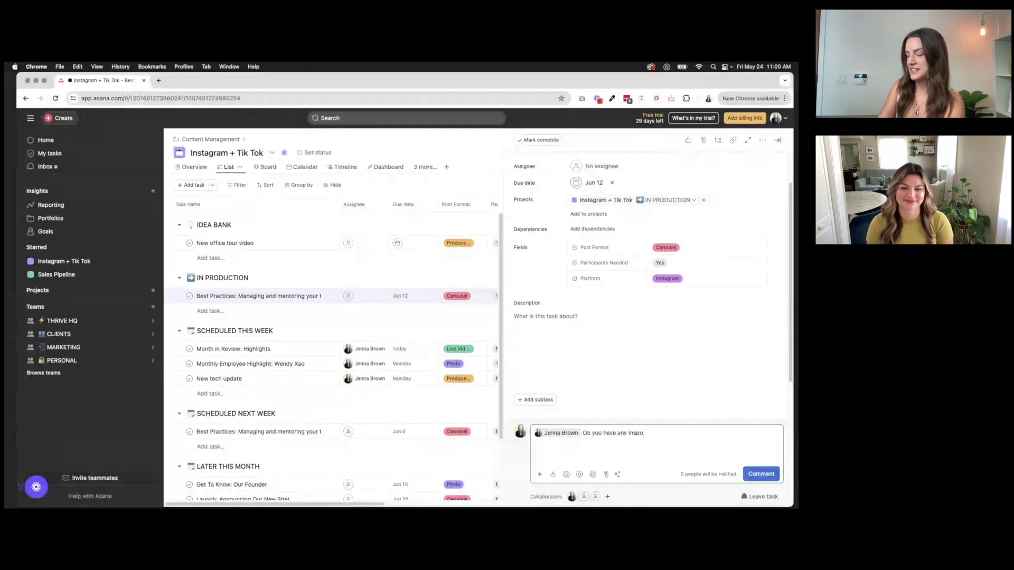
text( for this )
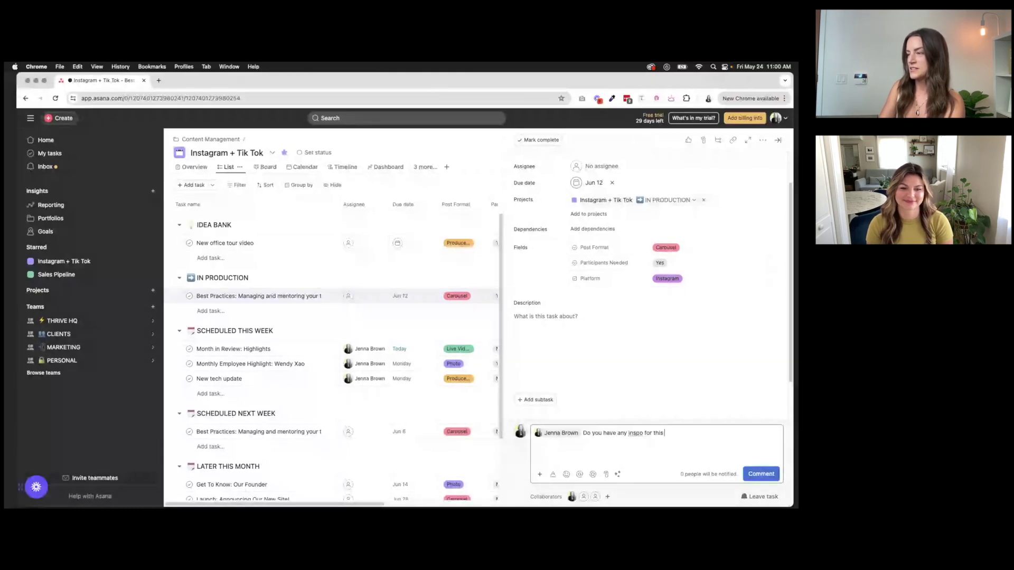
text(post?)
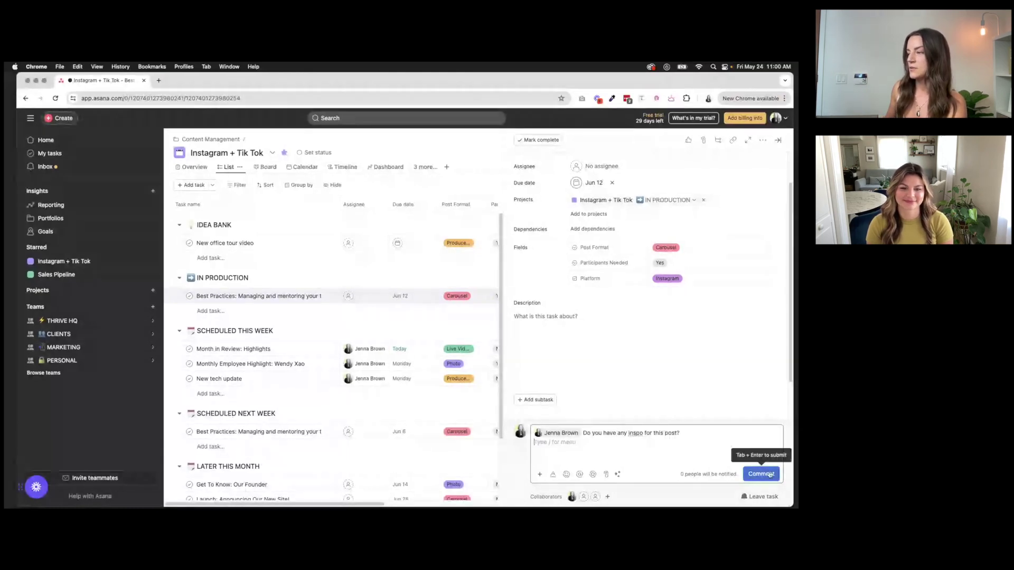
click(761, 474)
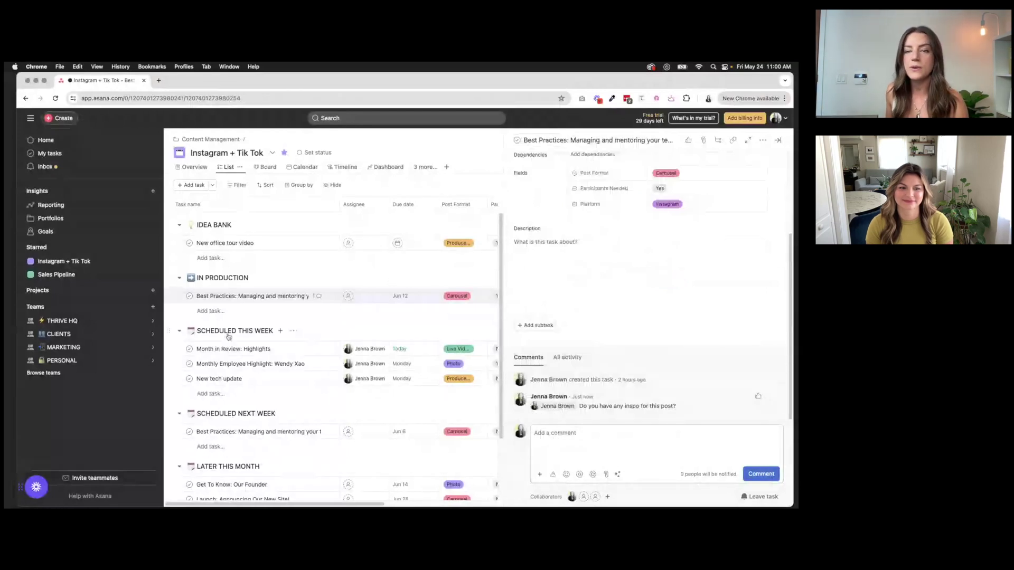
Archive the Create instagram reel covers for past posts notification in the Inbox and return to the Instagram + Tik Tok project
click(70, 170)
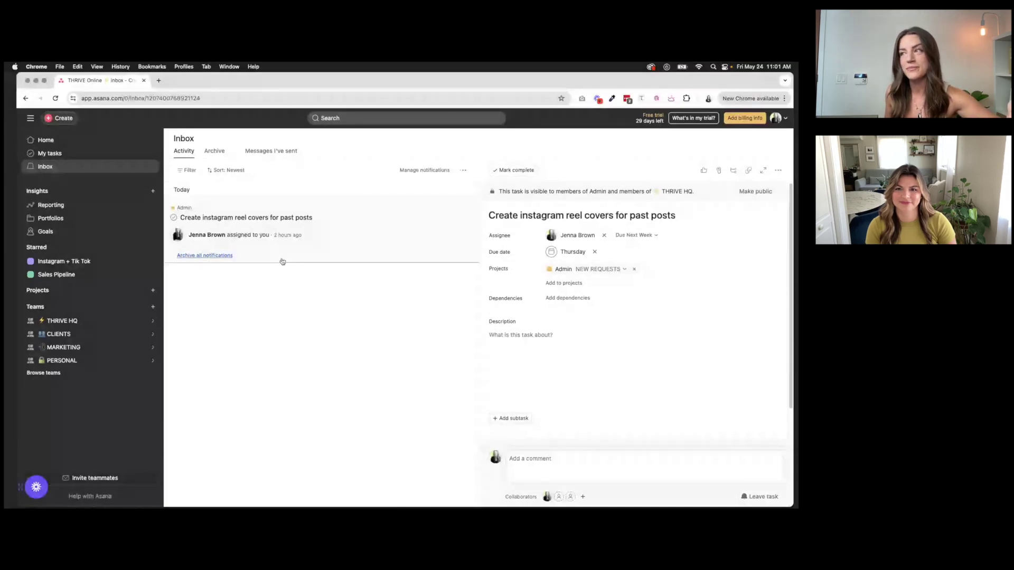
key(Tab+a)
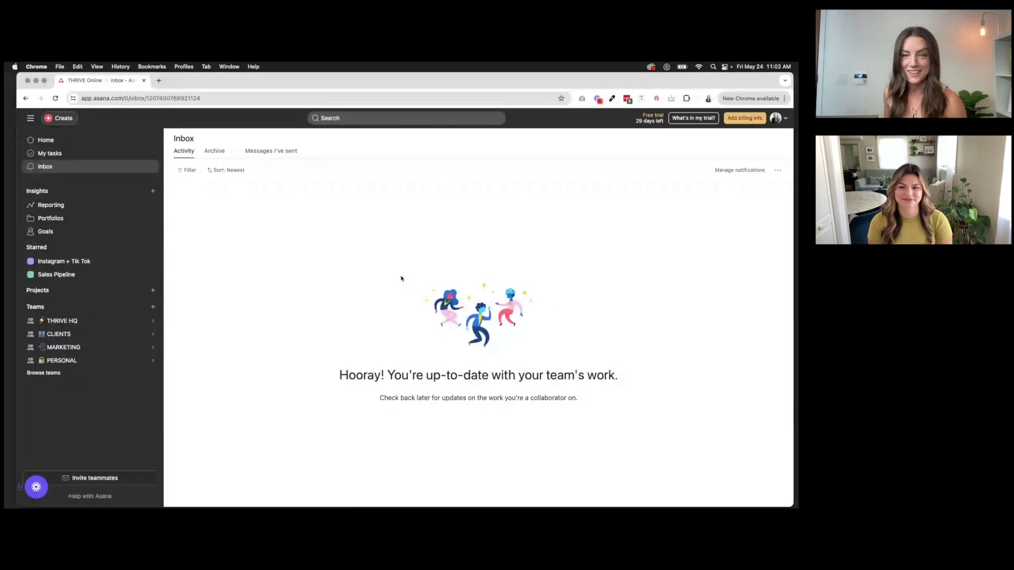
key(super+bracketleft)
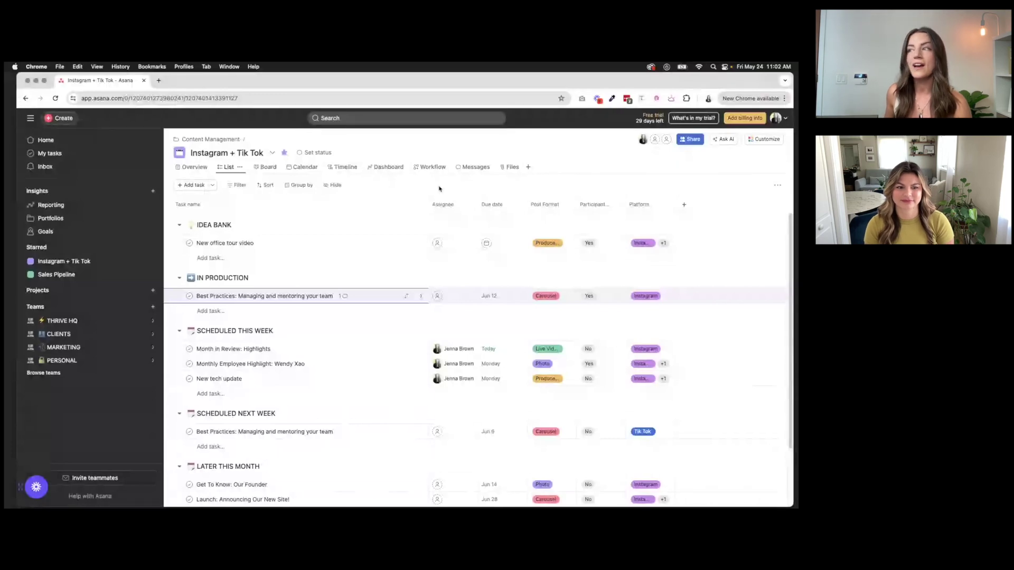
Build and publish a workflow rule that sets the assignee to a team member when a task is moved to the IN PRODUCTION section
click(424, 167)
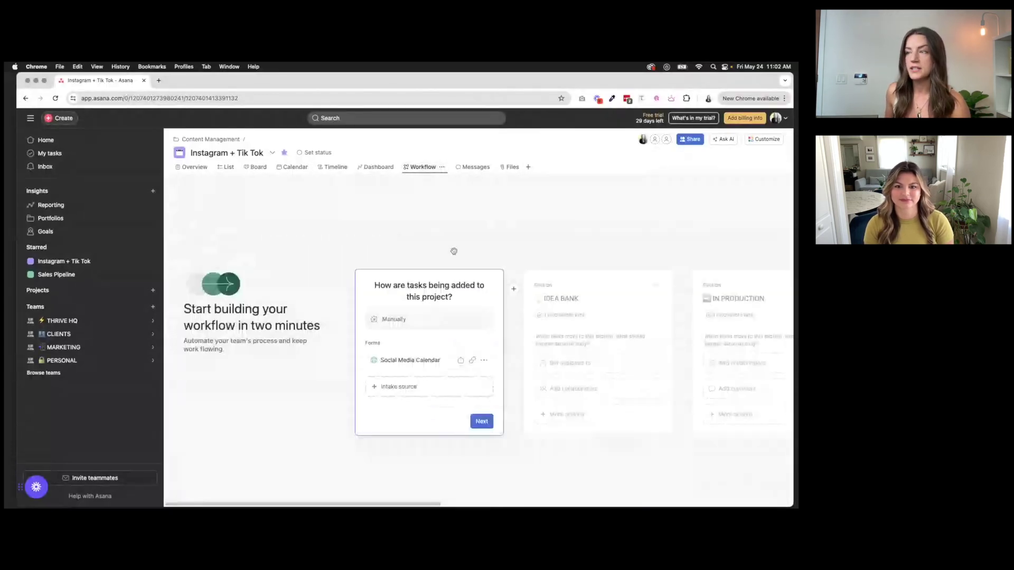
scroll(441, 217, right, 1)
drag(441, 217, 359, 226)
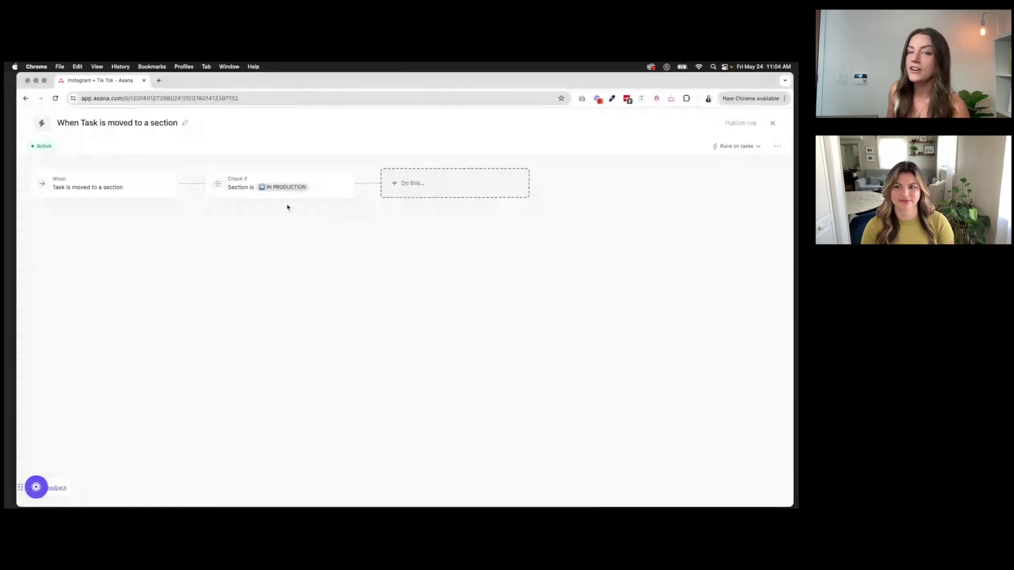
click(446, 185)
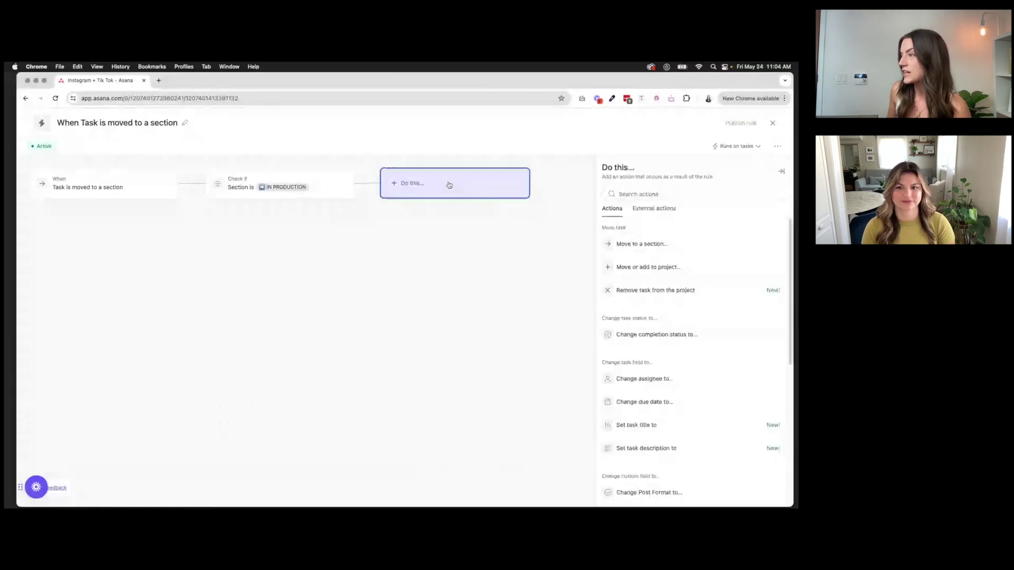
scroll(660, 250, down, 1)
scroll(660, 250, down, 3)
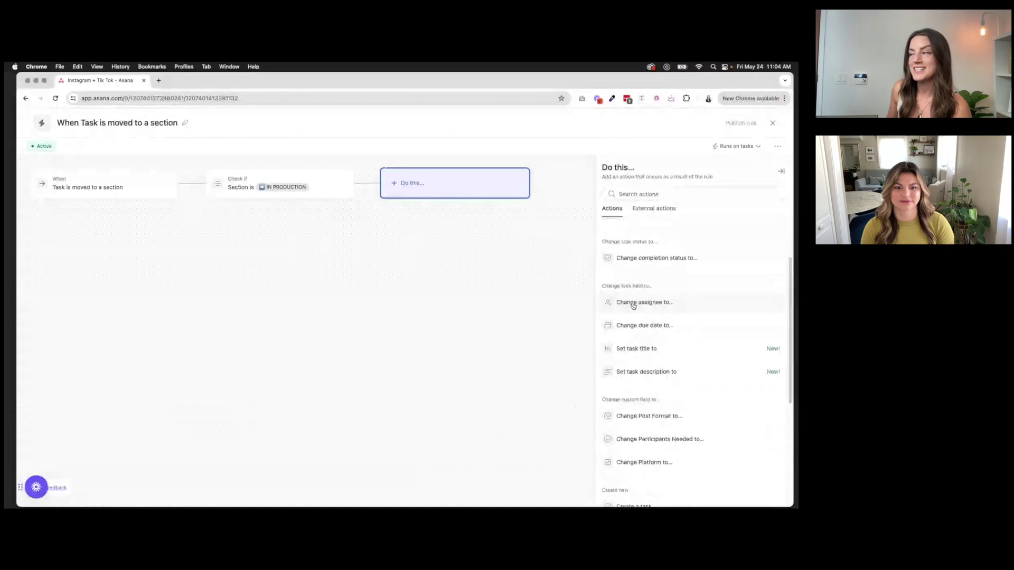
click(633, 305)
click(629, 245)
click(647, 263)
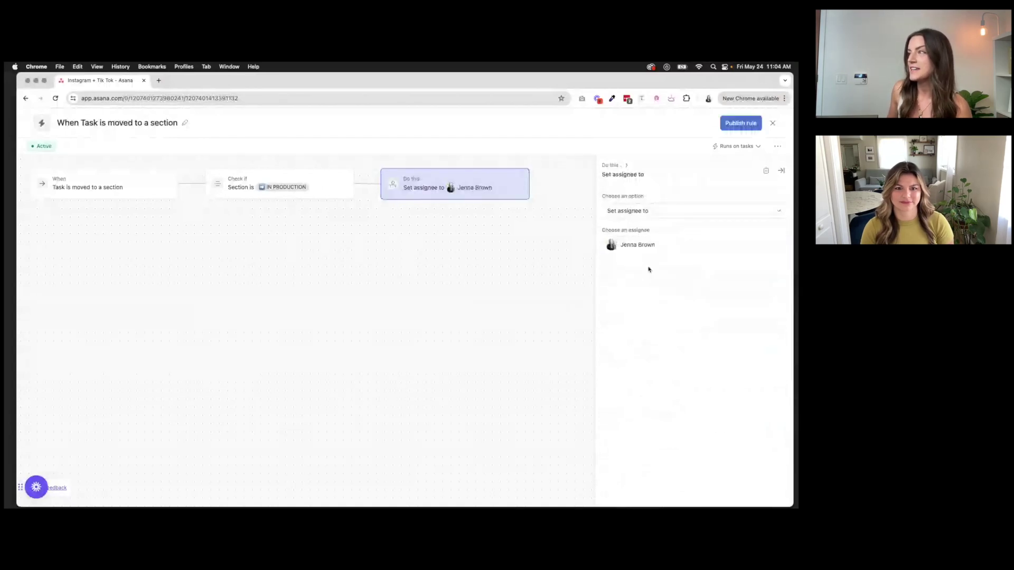
click(735, 126)
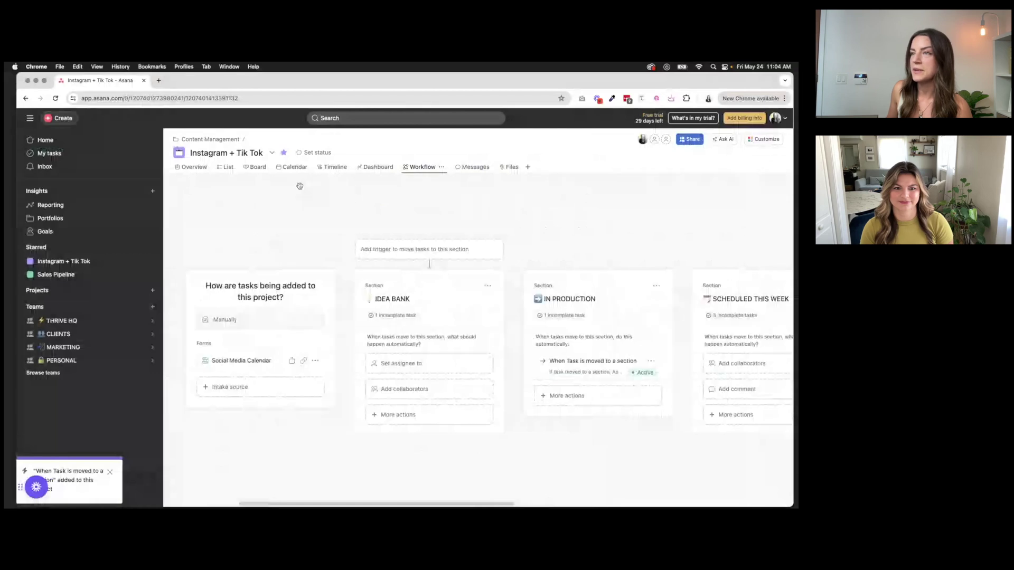
Return to the project's task list and review the rules attached to the IN PRODUCTION section
key(super+bracketleft)
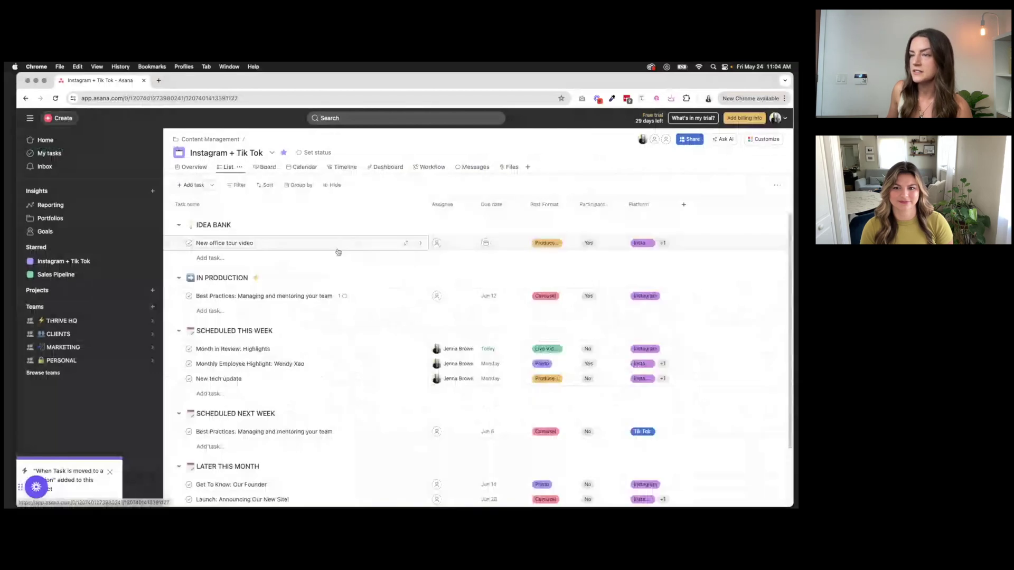
scroll(338, 252, down, 1)
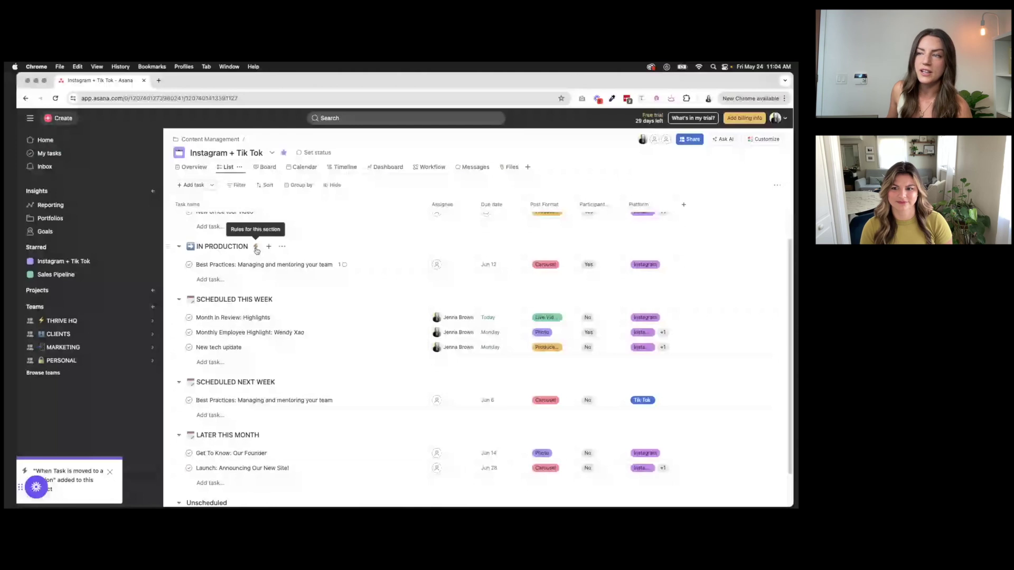
click(256, 247)
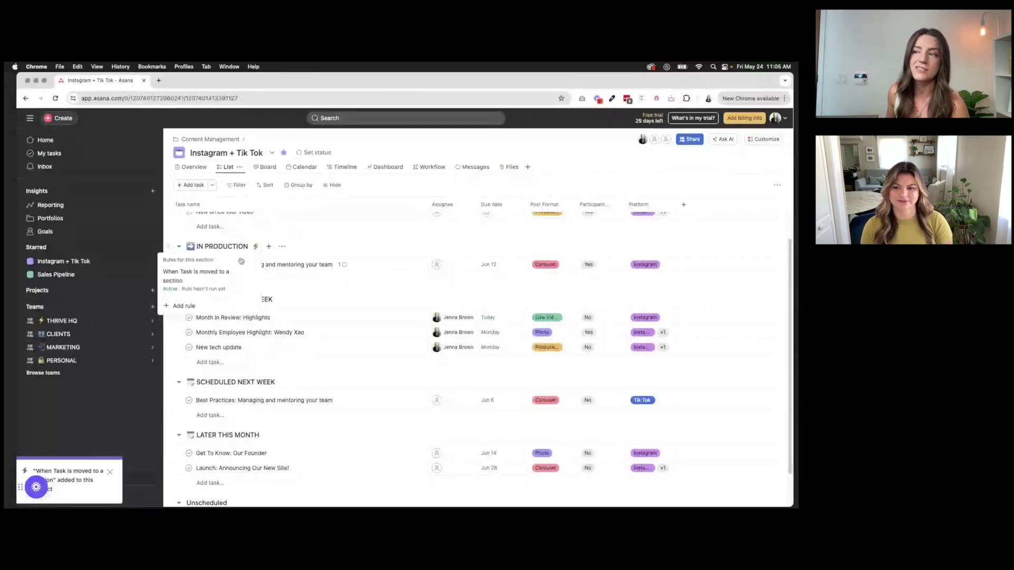
click(231, 276)
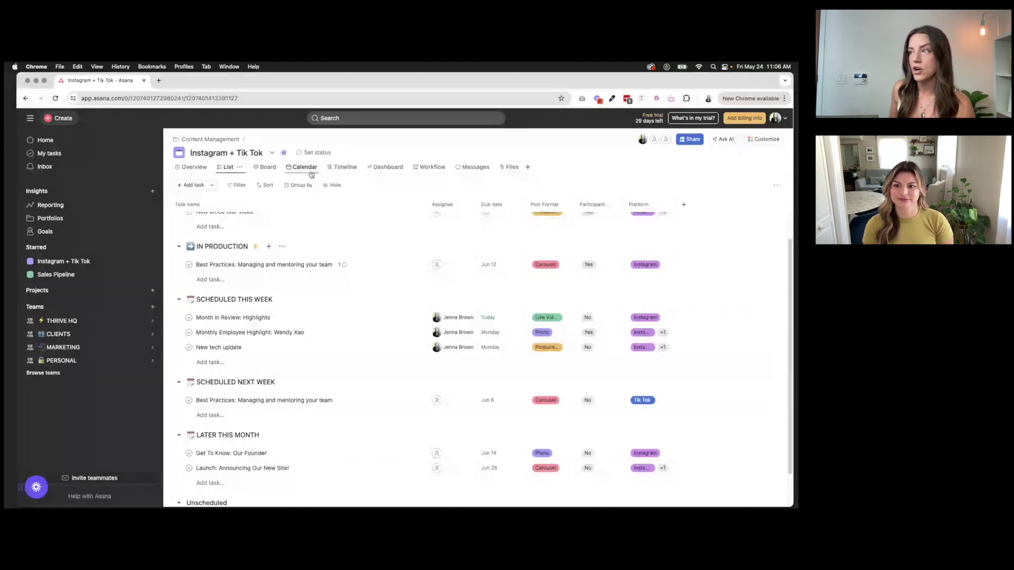
Show the Instagram + Tik Tok project's messages and read the posted team announcement
click(478, 167)
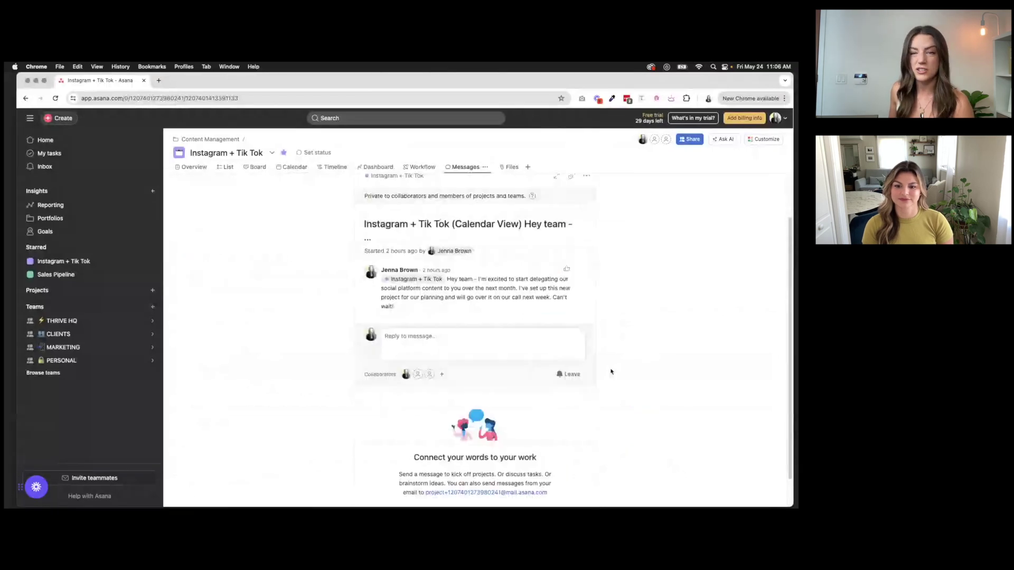
scroll(618, 371, up, 1)
scroll(624, 370, up, 1)
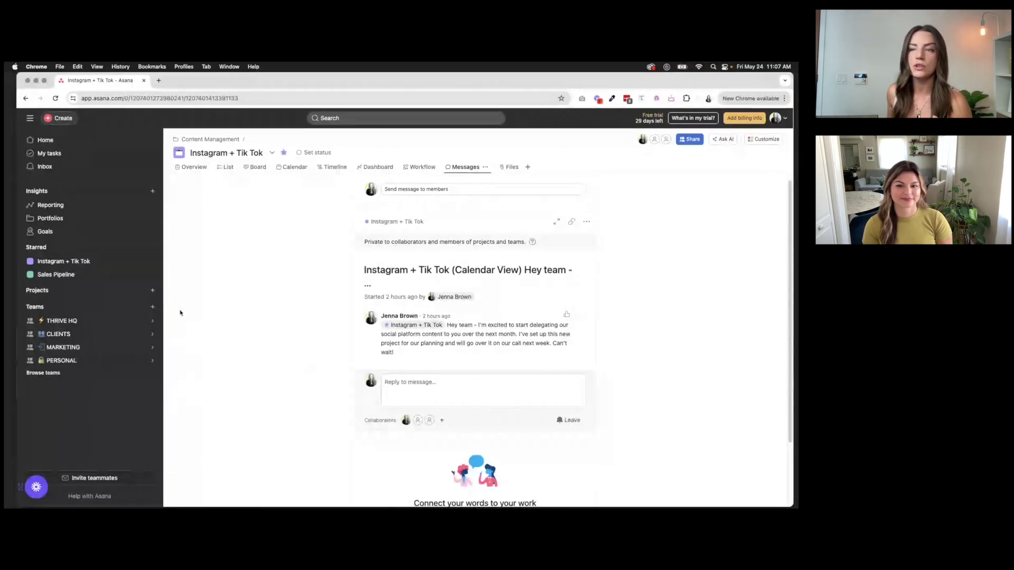
Open the MARKETING team and view its team-wide messages
mouse_move(65, 323)
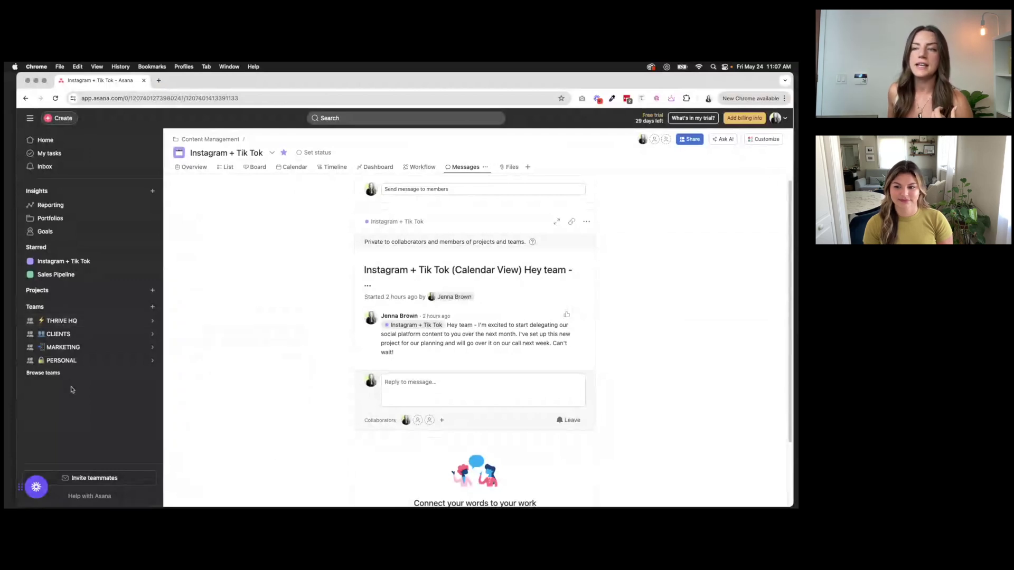
mouse_move(57, 350)
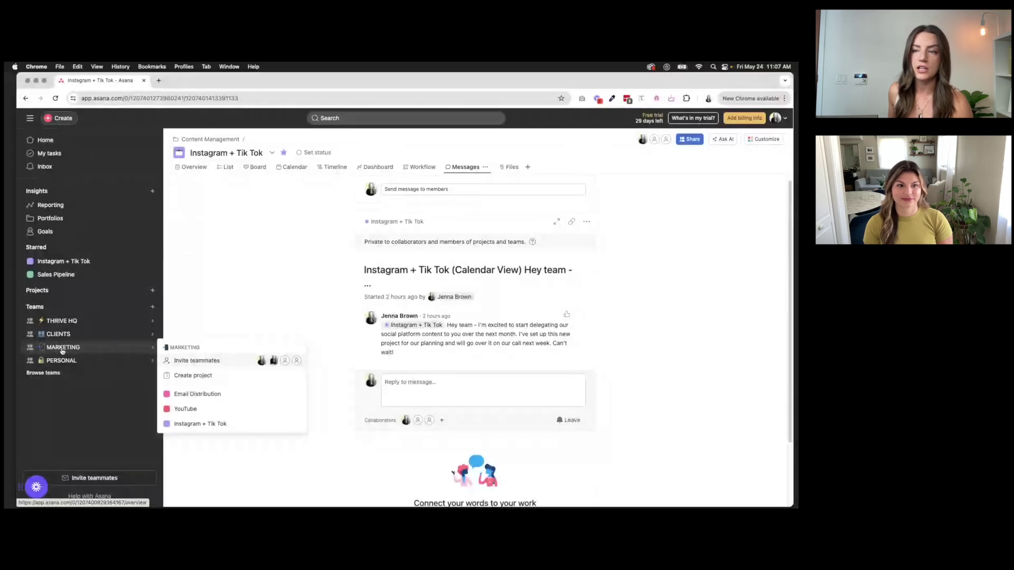
click(63, 352)
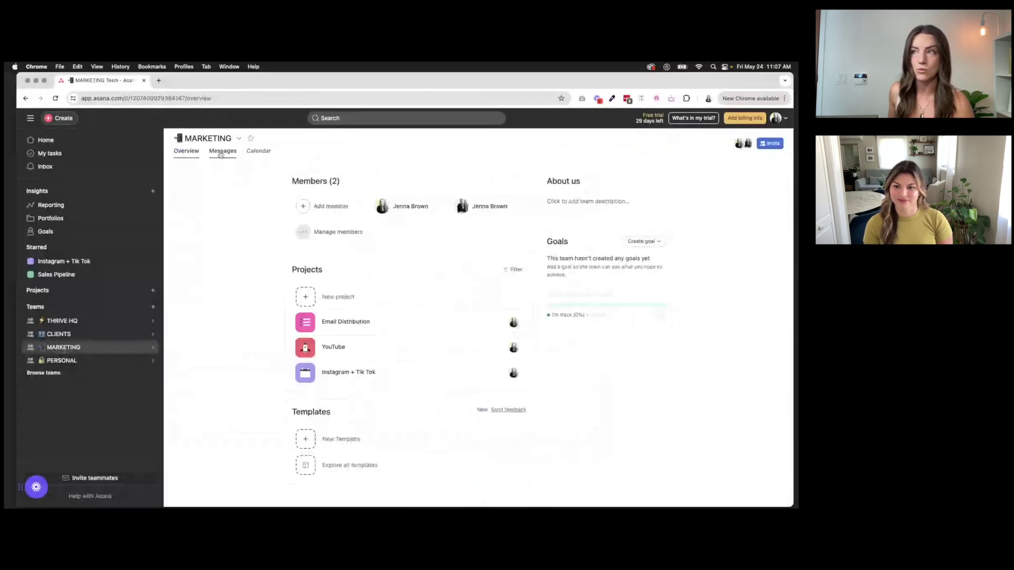
click(221, 153)
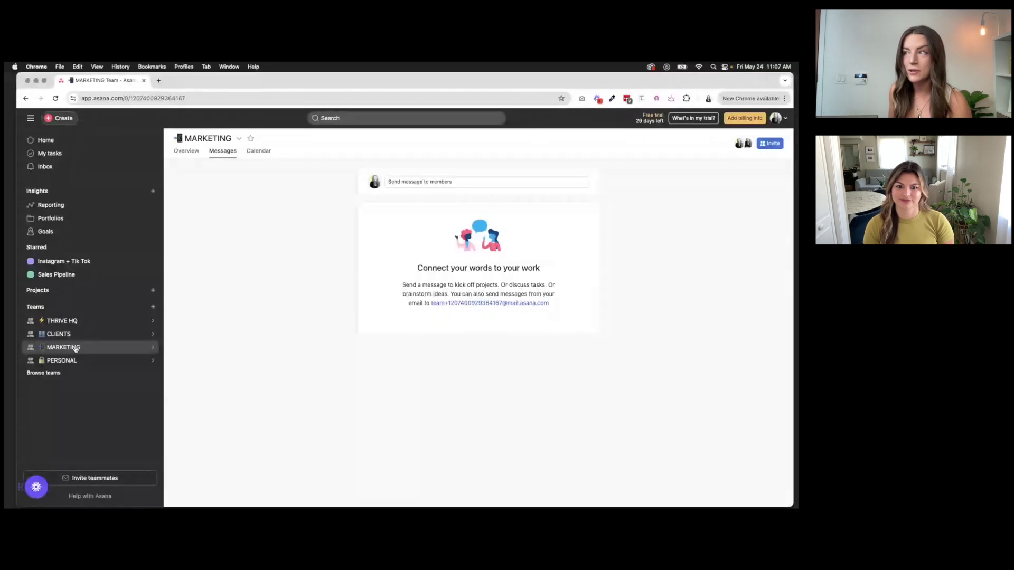
mouse_move(75, 350)
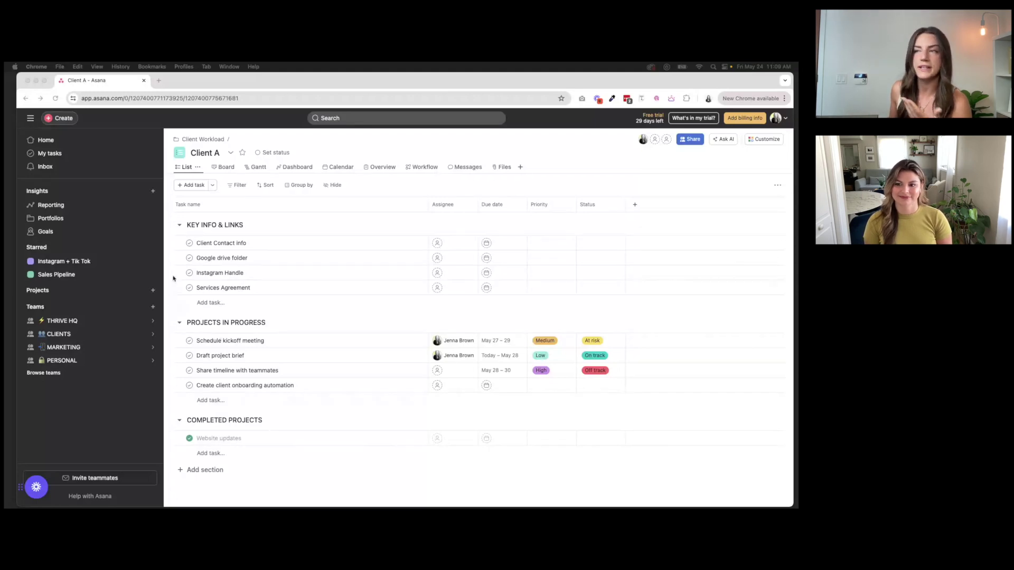
Examine the Google Drive file option in Client A's Services Agreement and Instagram Handle tasks, and view the linked Services document
click(316, 290)
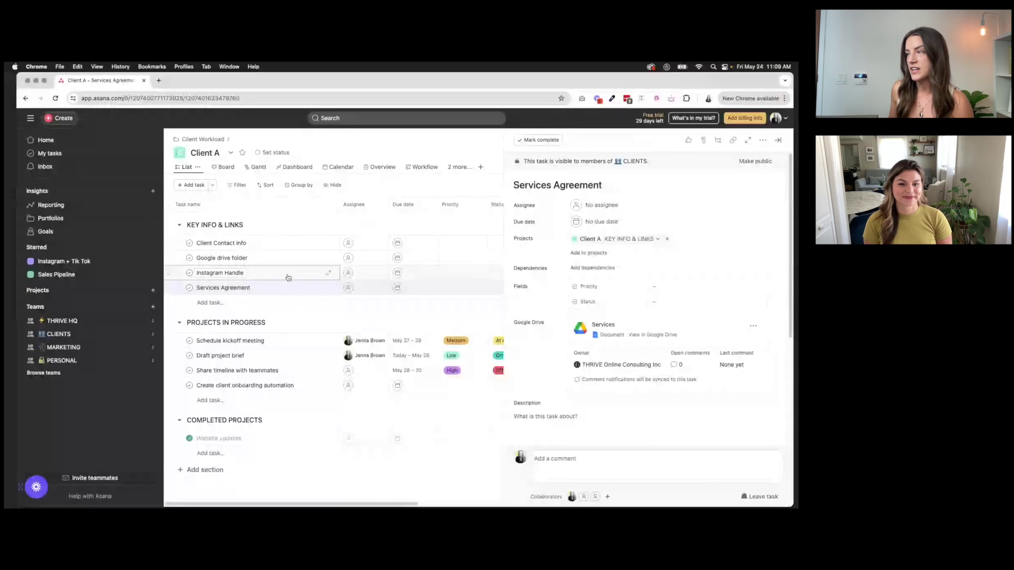
click(288, 278)
click(602, 321)
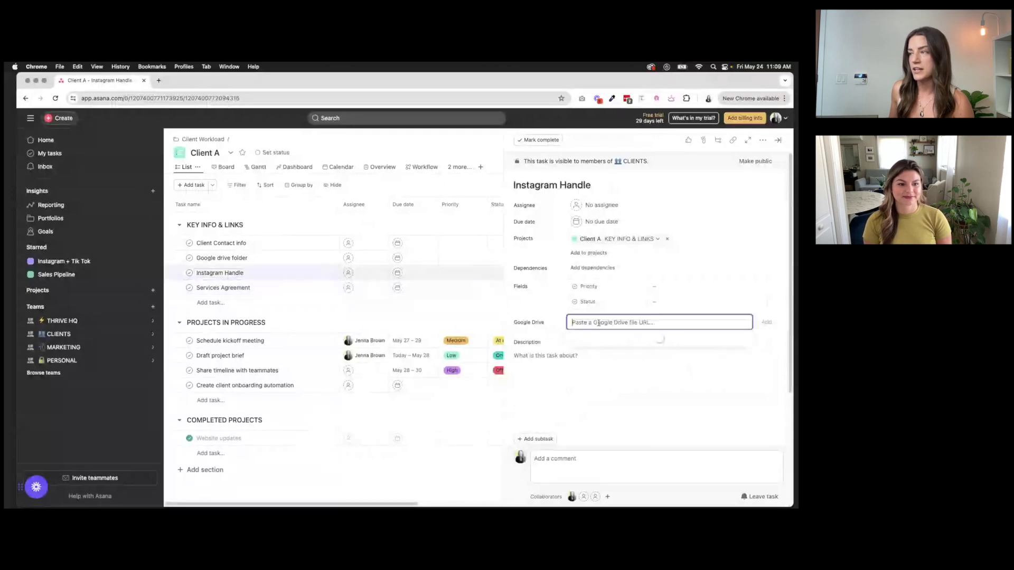
click(540, 315)
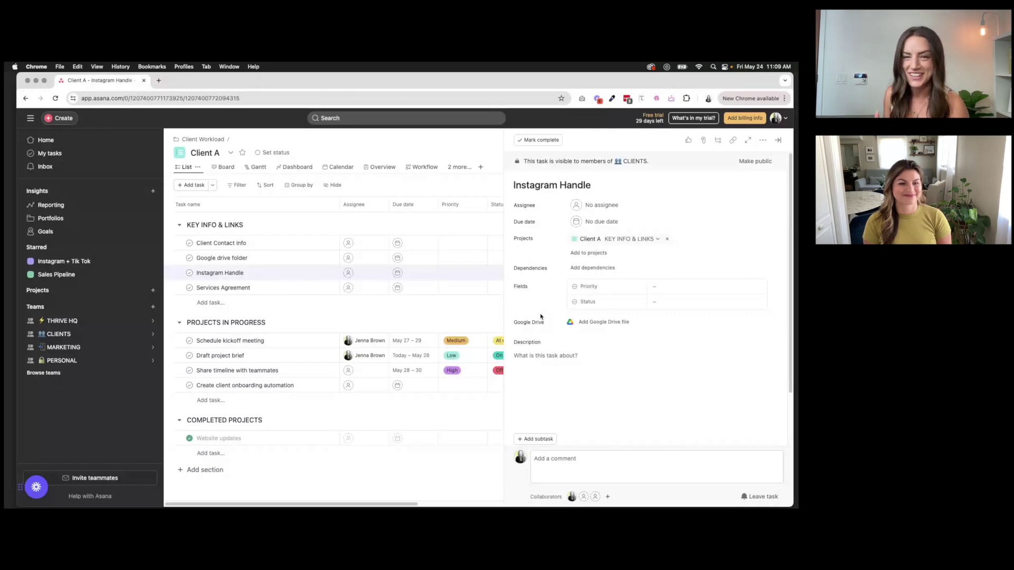
click(283, 289)
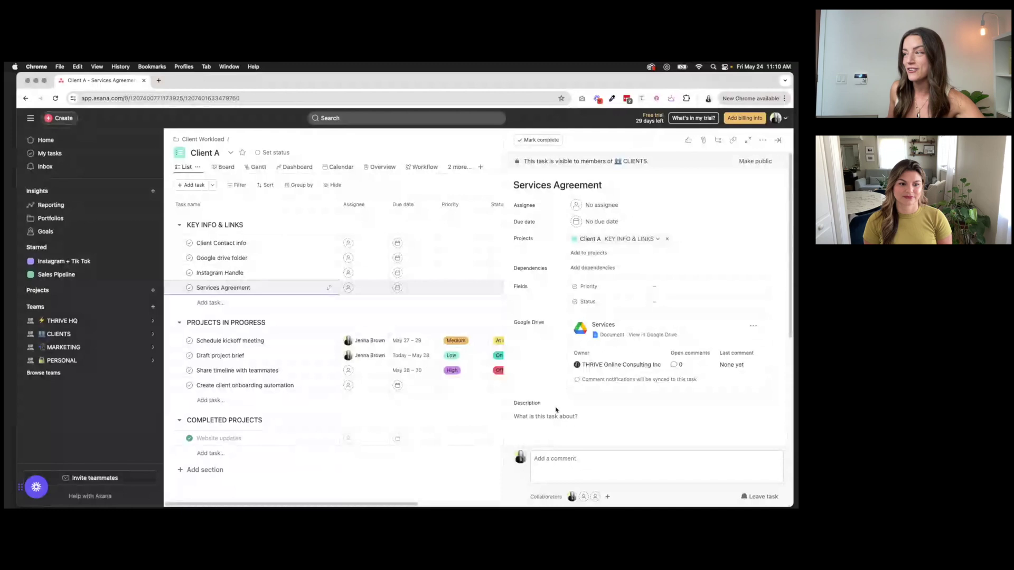
click(613, 330)
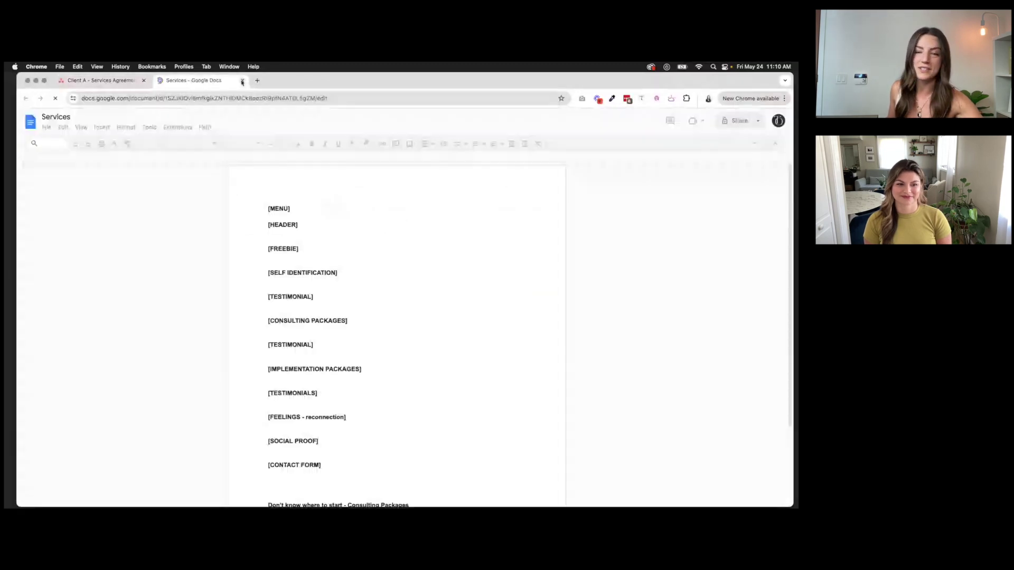
click(243, 81)
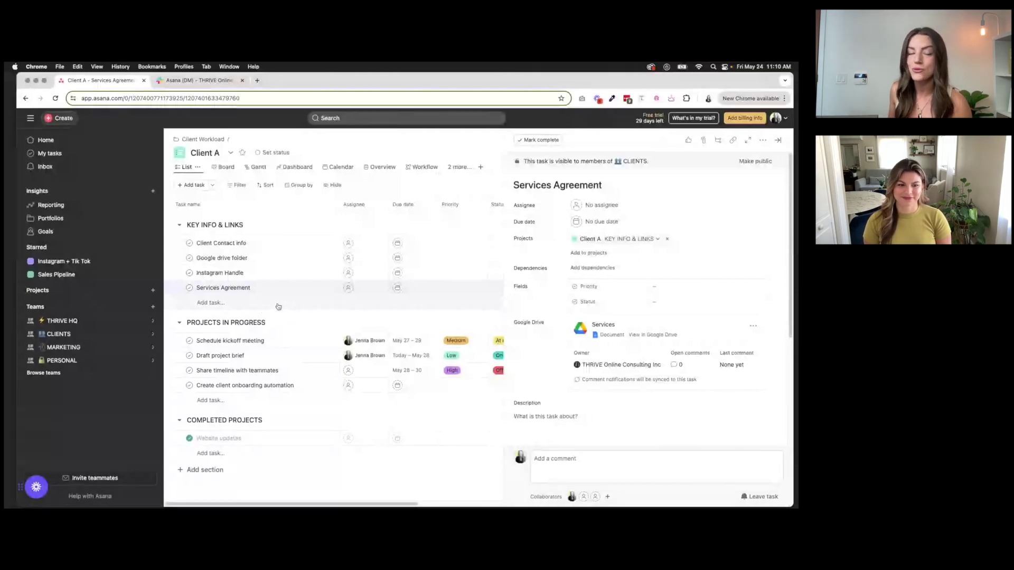
Switch to Slack and start a new Asana task with the Create a task shortcut in the Asana app conversation
click(189, 81)
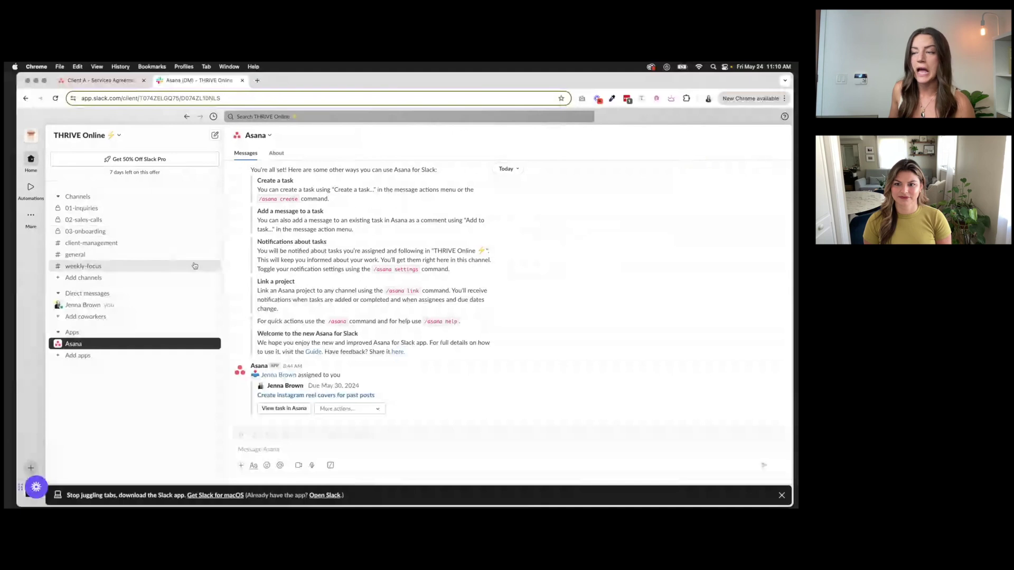
click(279, 448)
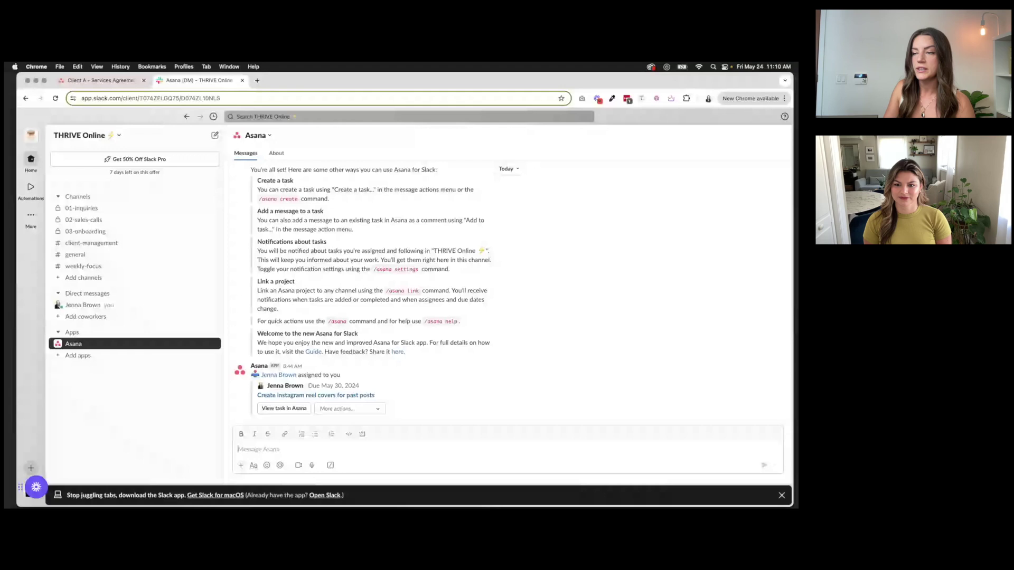
text(/)
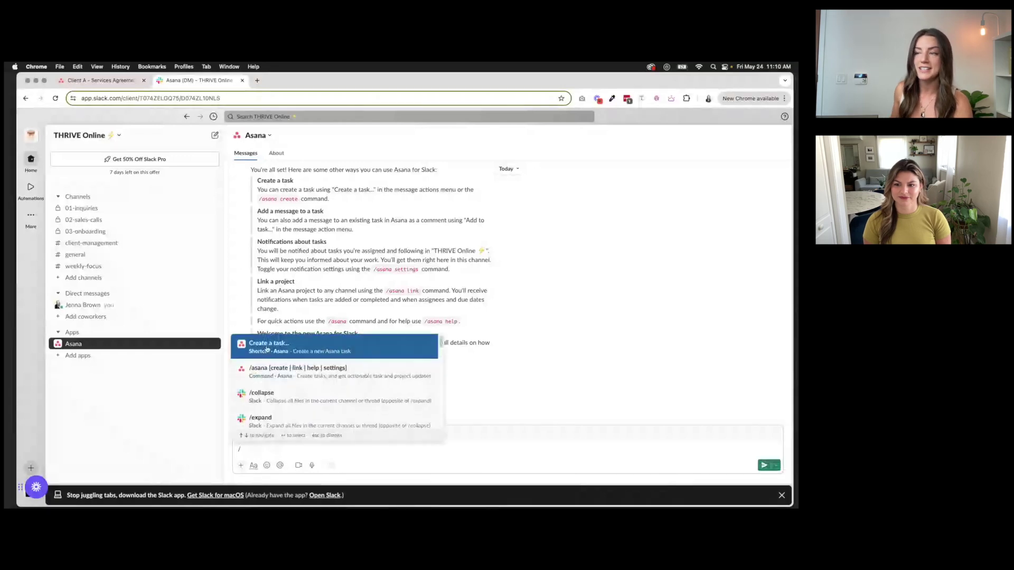
click(280, 352)
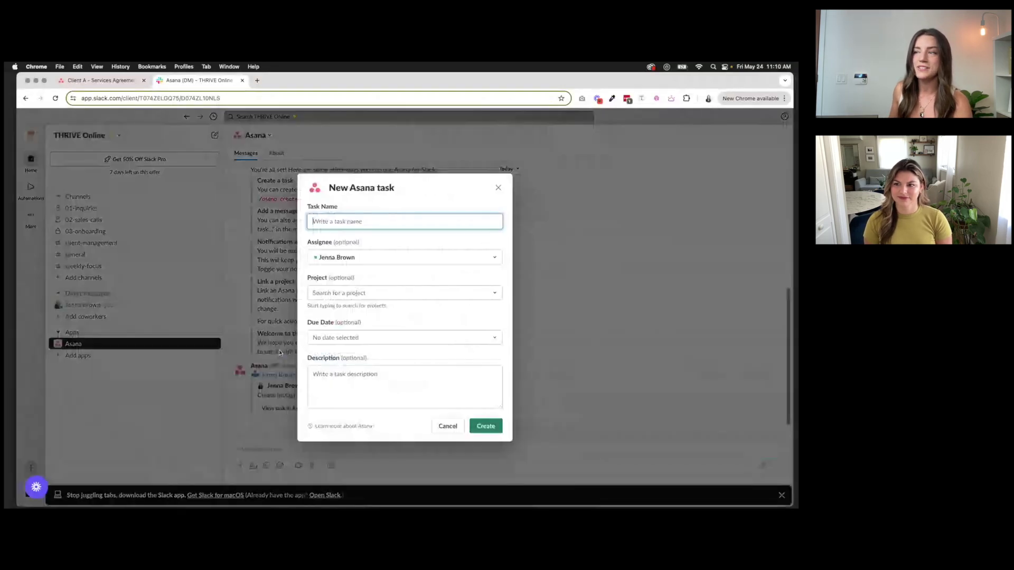